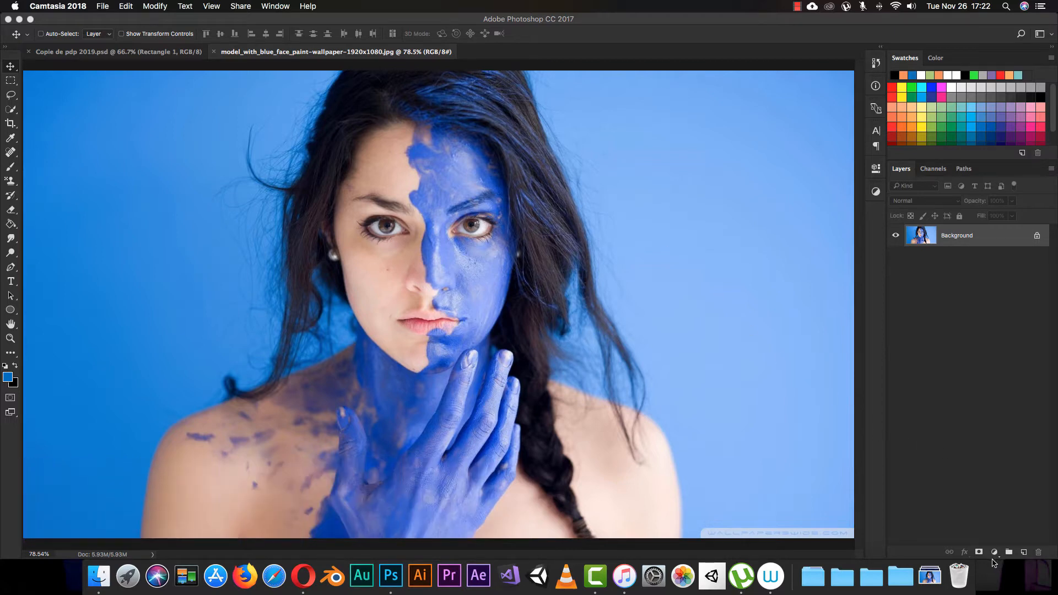
left_click(955, 307)
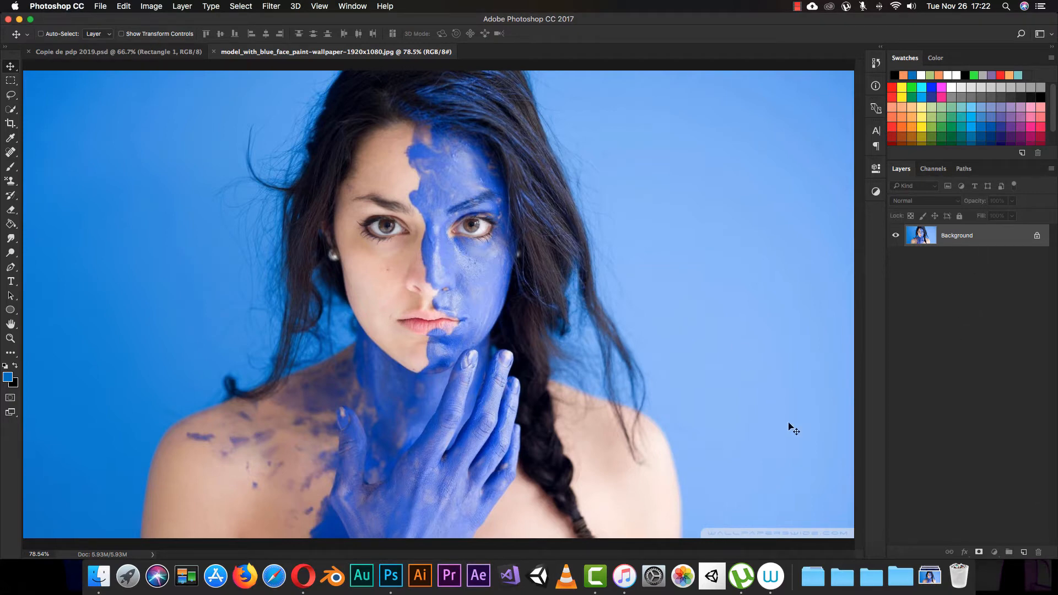
left_click(1024, 551)
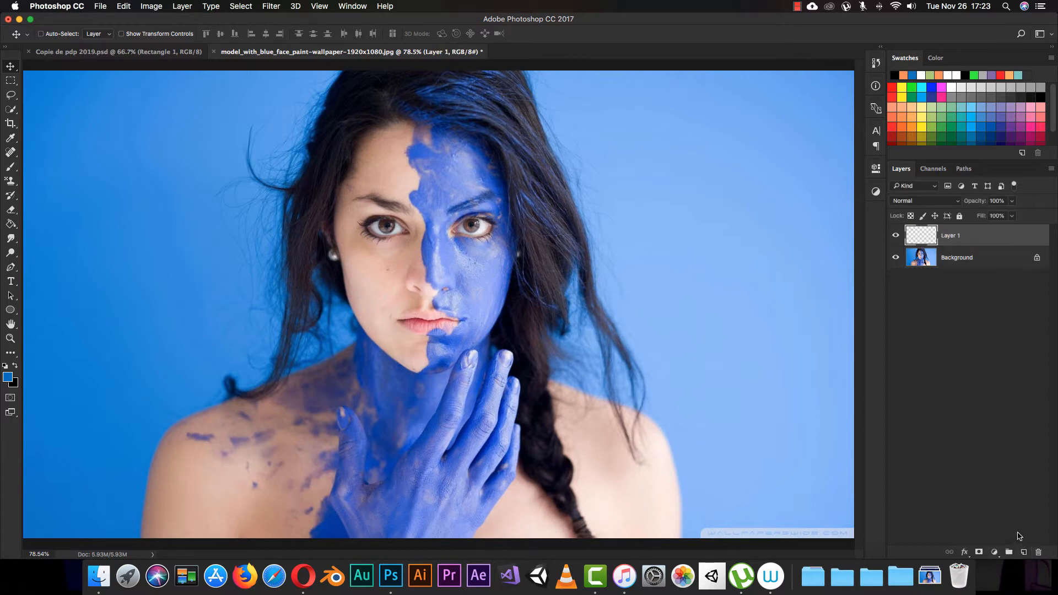
left_click(964, 552)
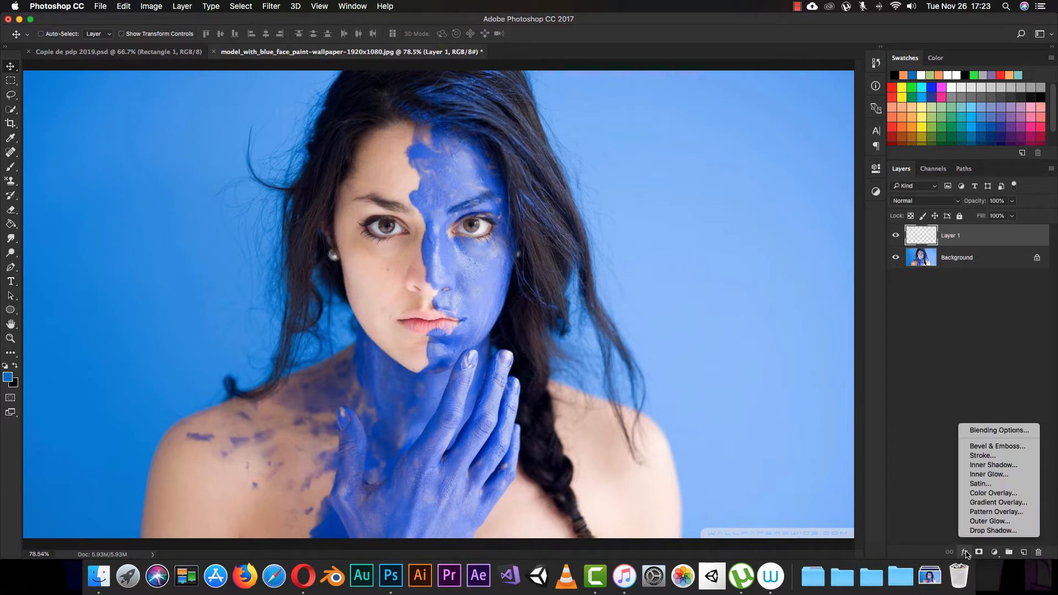
left_click(990, 433)
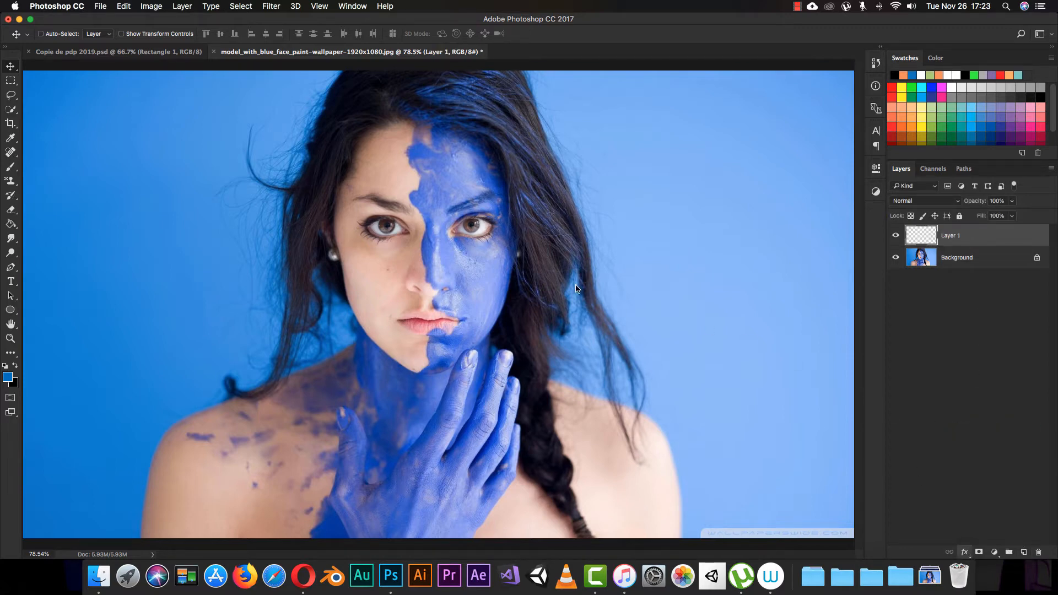
left_click_drag(596, 154, 598, 140)
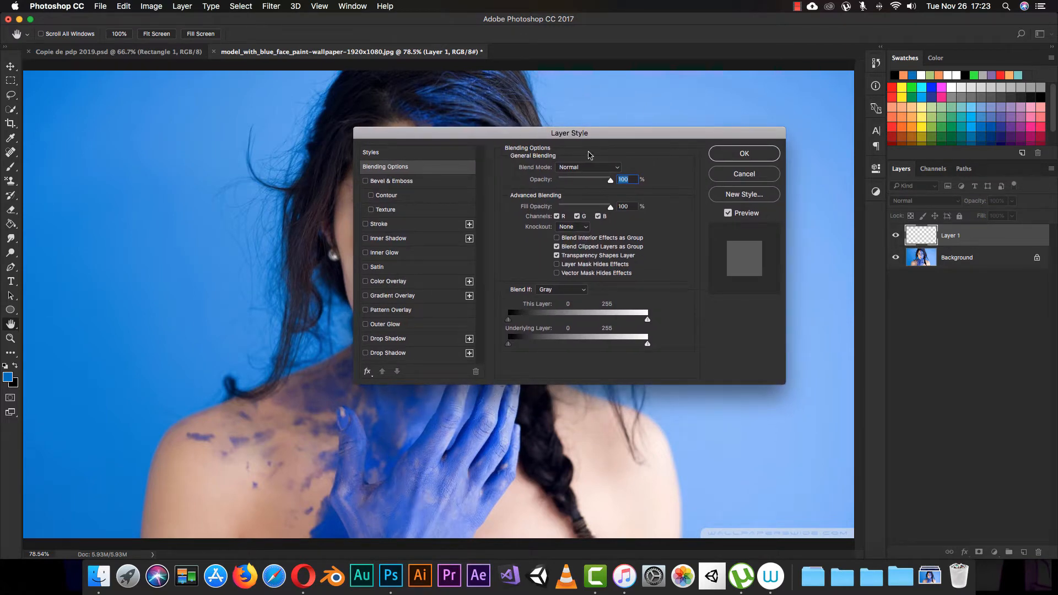
left_click_drag(410, 138, 554, 111)
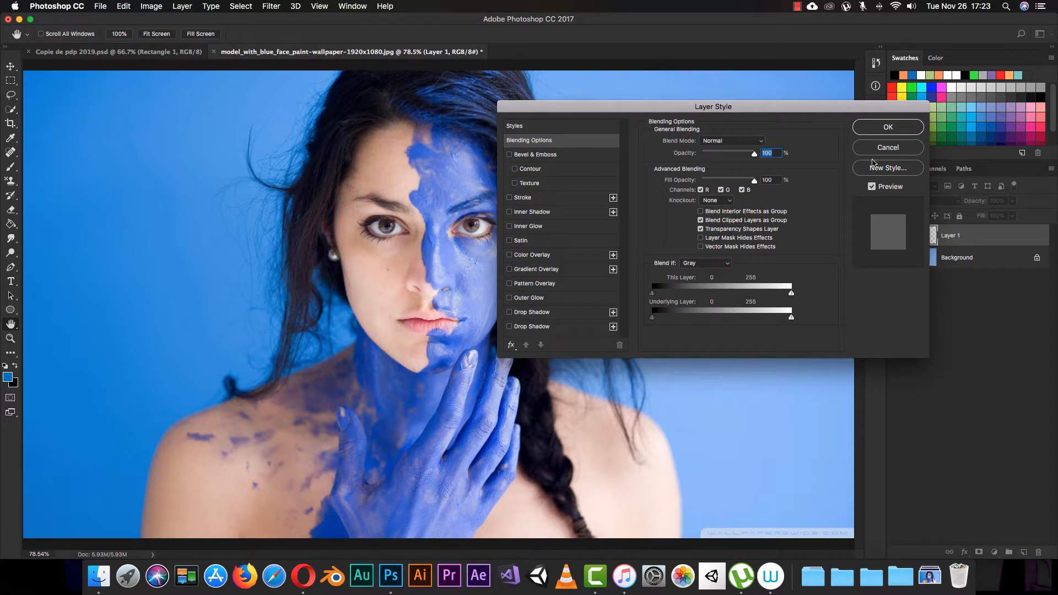
left_click(888, 147)
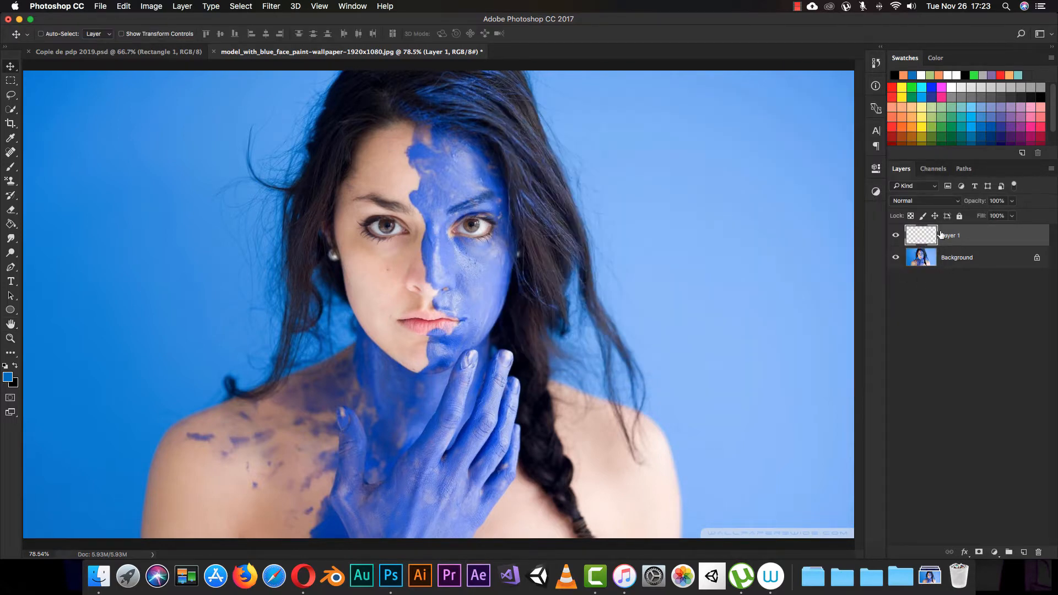
key("Delete")
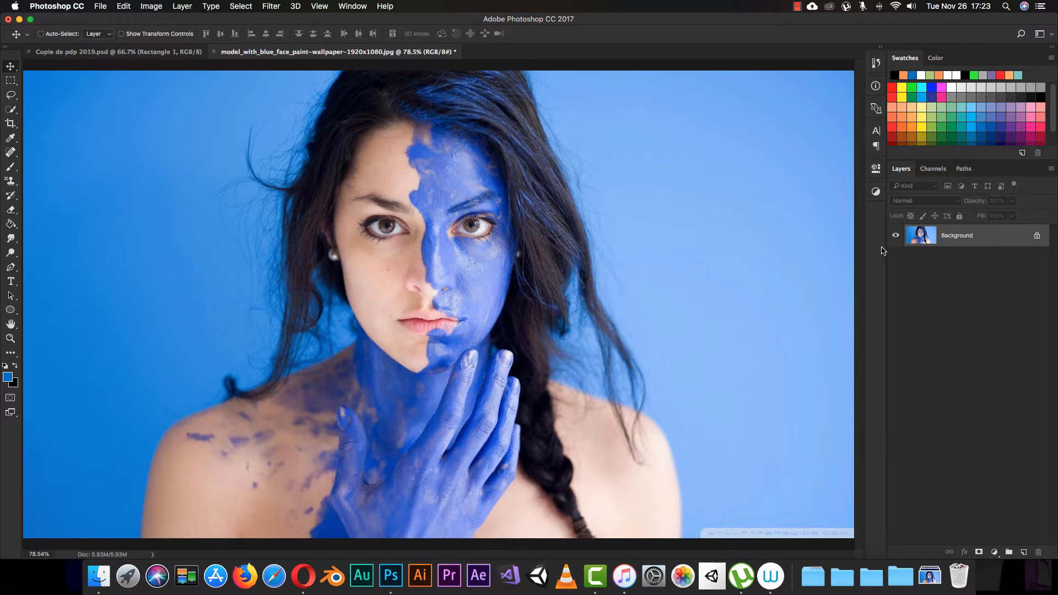
Duplicate the Background layer and toggle the copy's visibility to check it against the original
key("super+j")
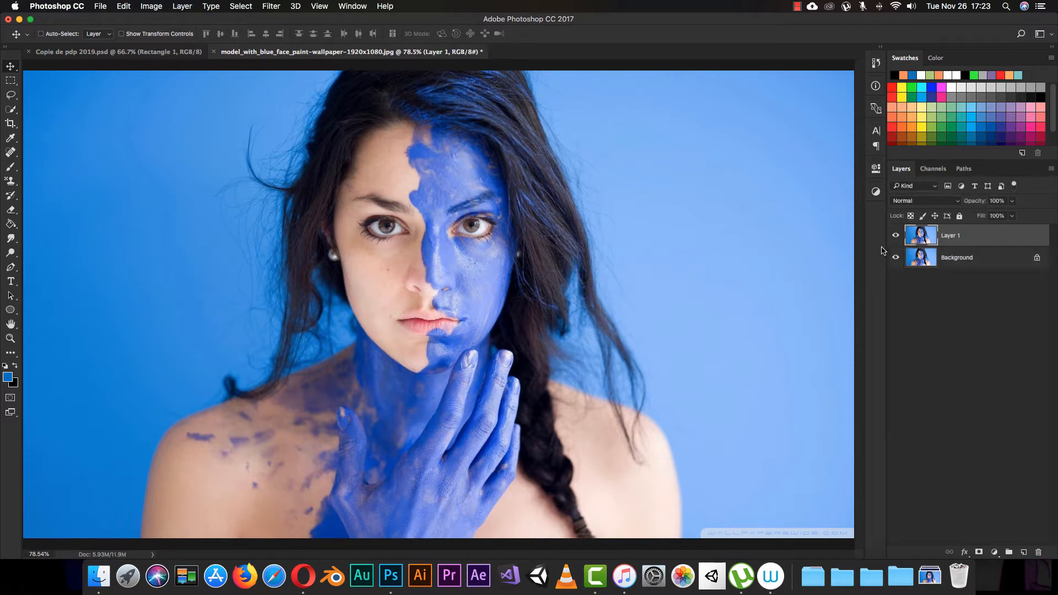
left_click(895, 236)
left_click(896, 238)
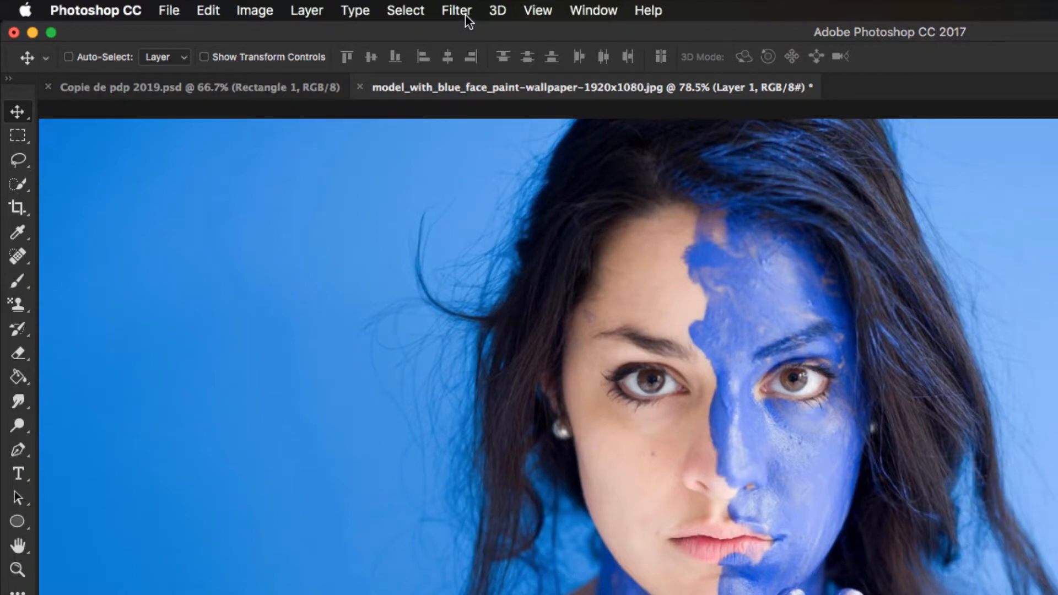
left_click(467, 15)
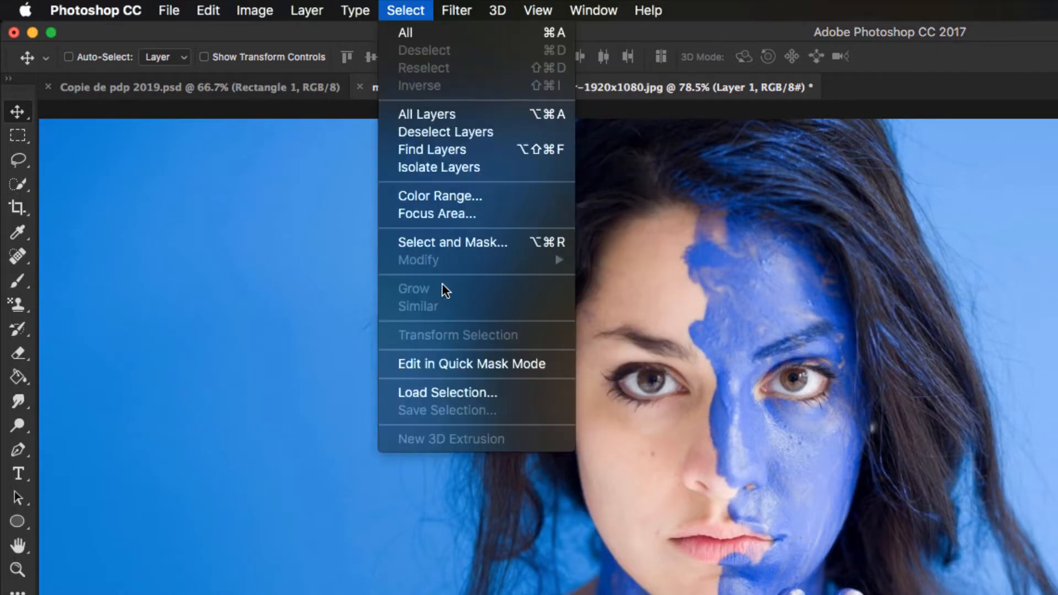
mouse_move(168, 7)
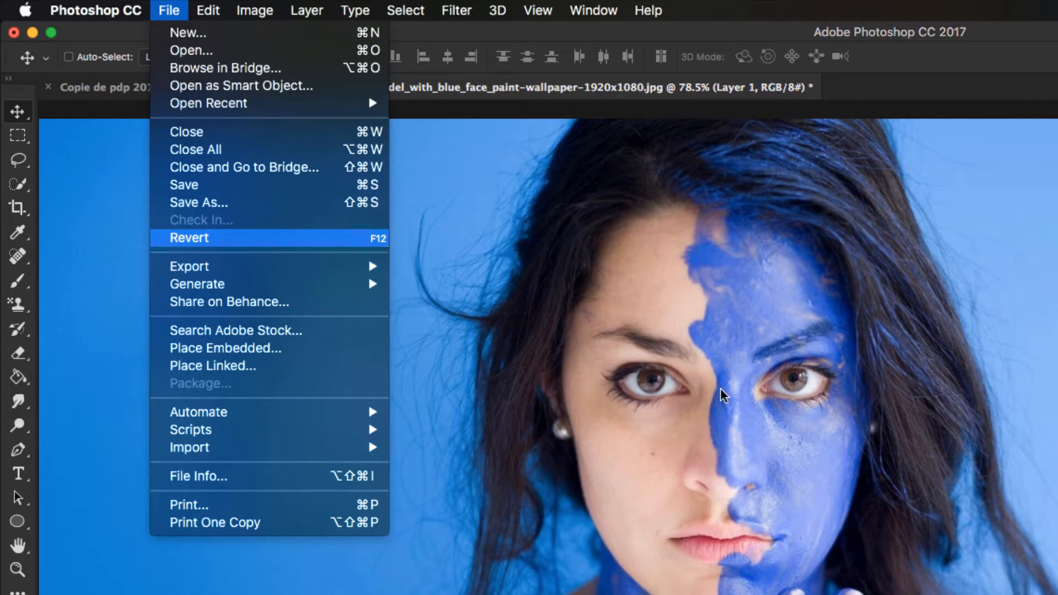
mouse_move(416, 19)
mouse_move(457, 20)
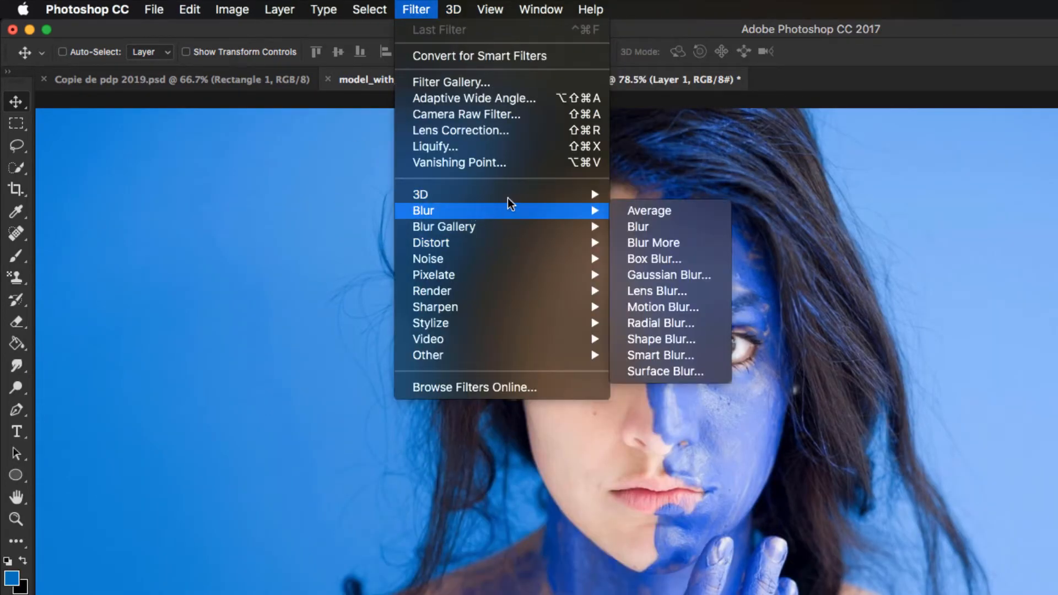
mouse_move(506, 196)
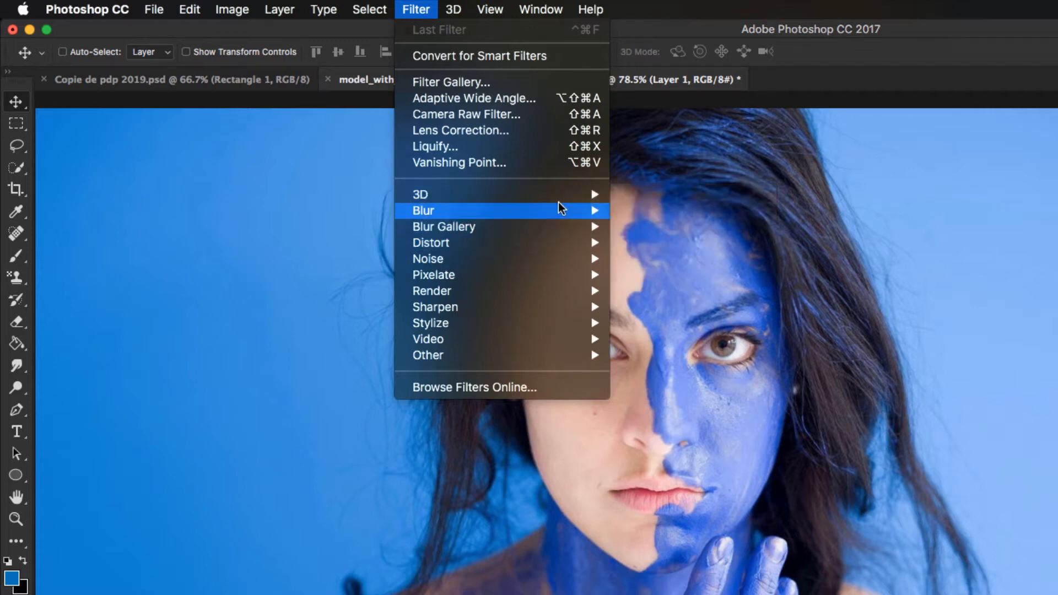
mouse_move(573, 215)
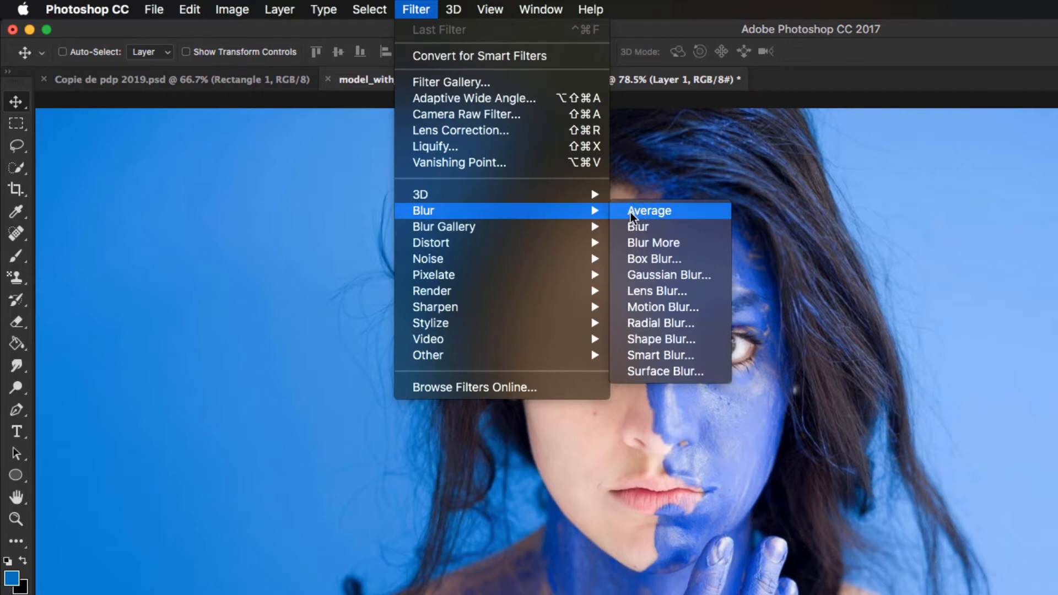
left_click(700, 22)
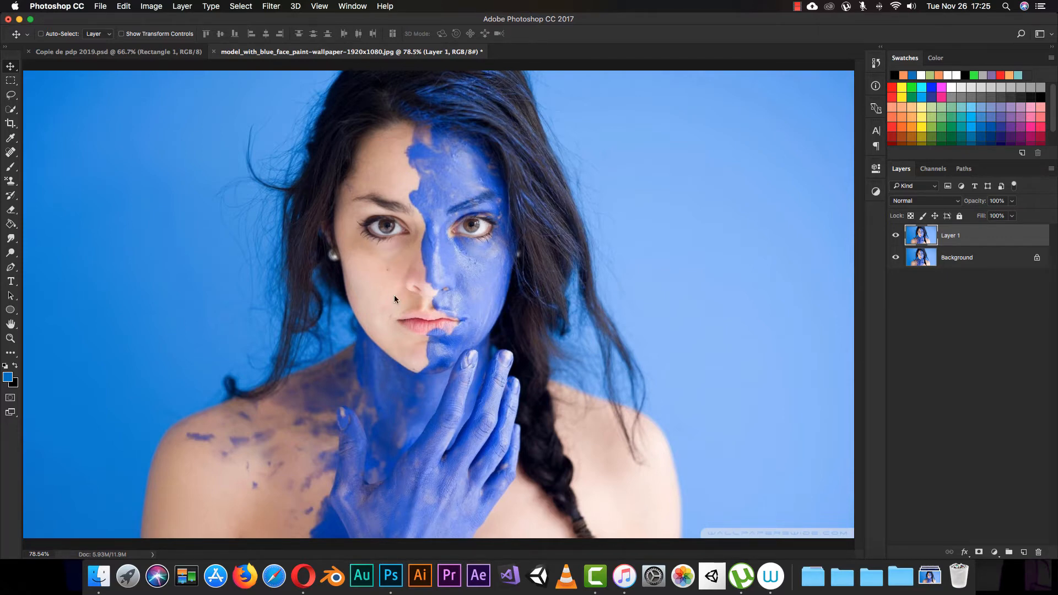
Apply the Average blur filter to Layer 1
left_click(270, 6)
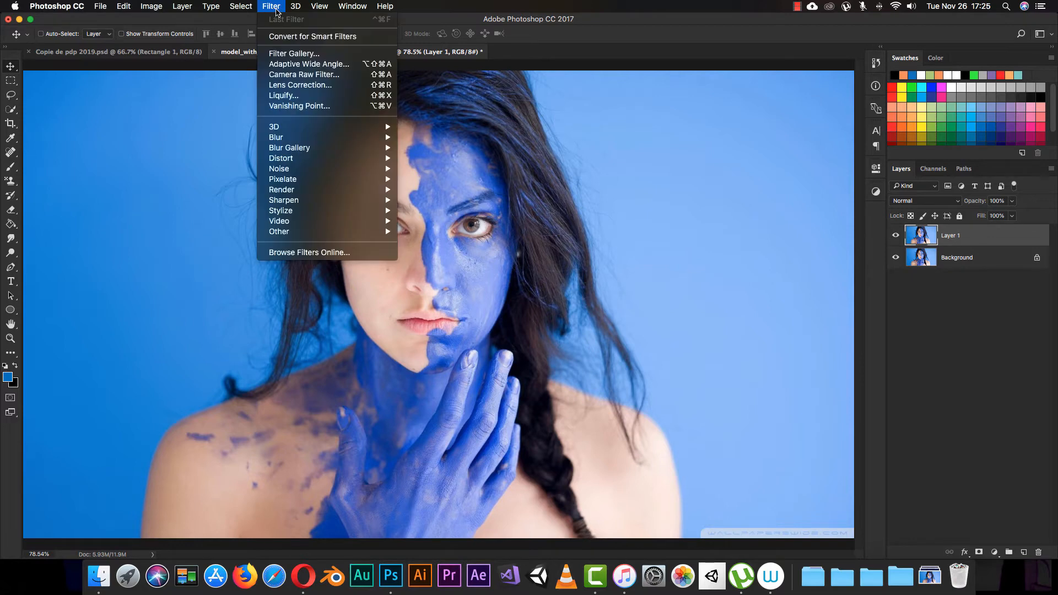
mouse_move(358, 138)
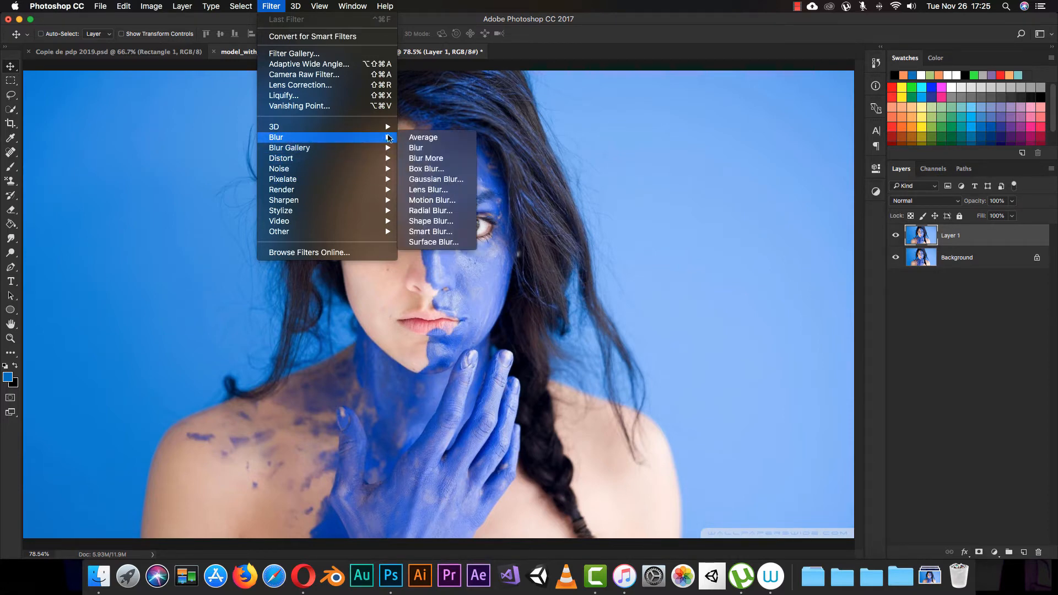
left_click(444, 142)
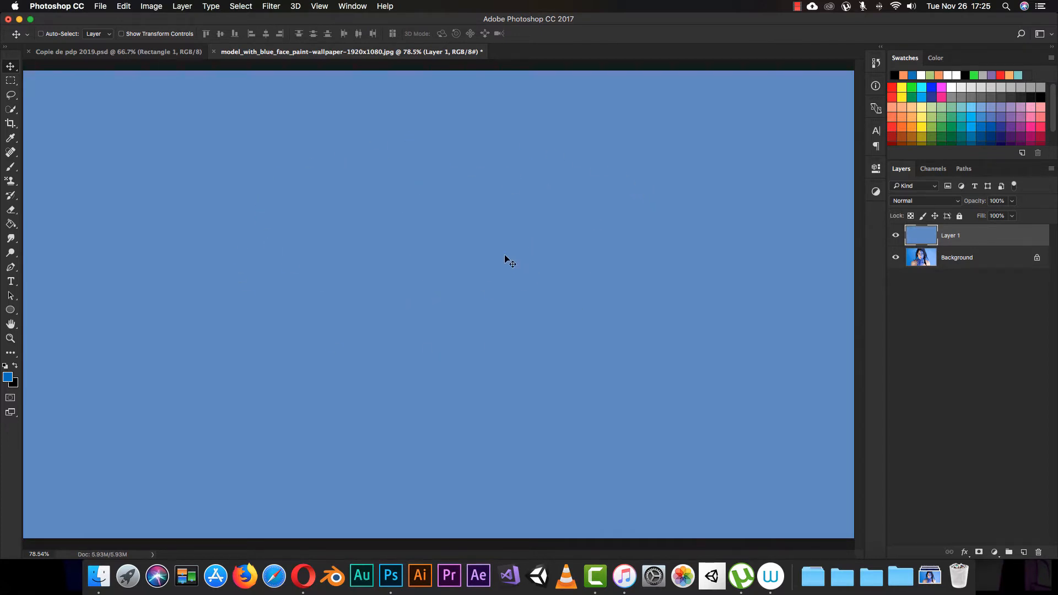
key("super+minus")
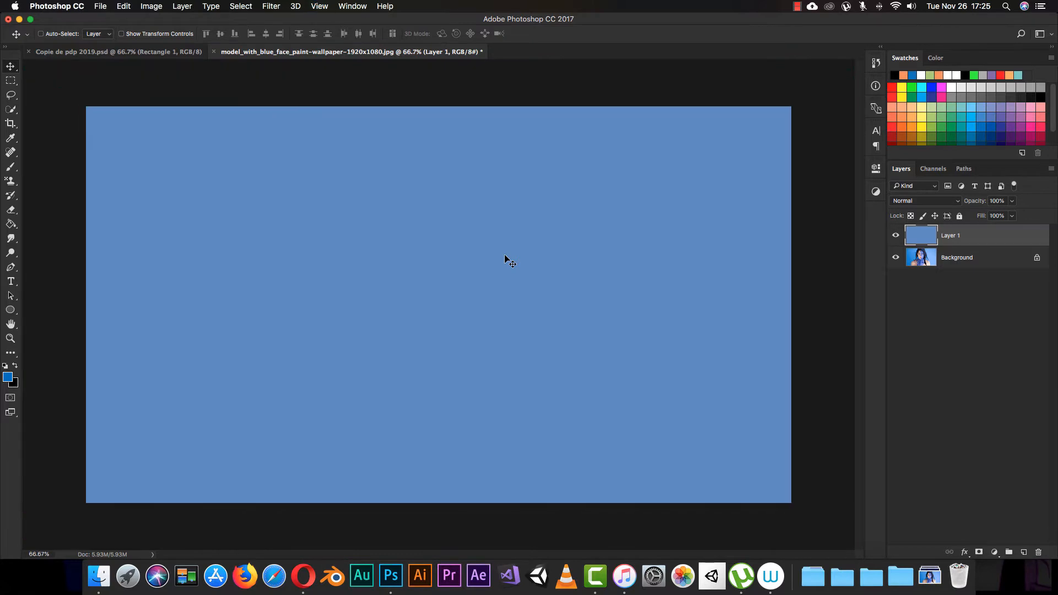
Compare the averaged Layer 1 with the original photo by hiding and showing the layer
left_click(896, 237)
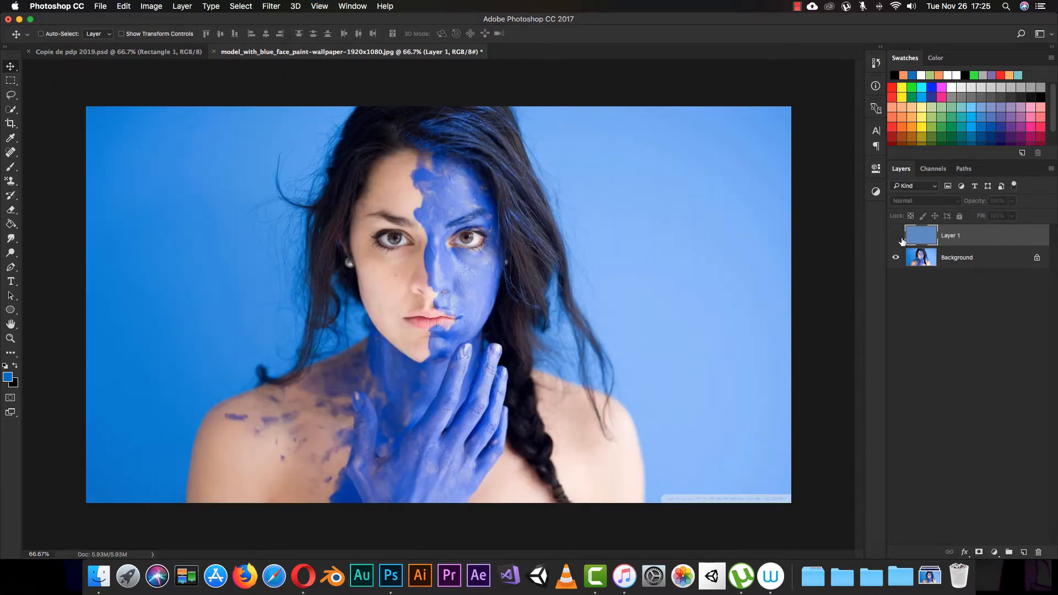
left_click(897, 238)
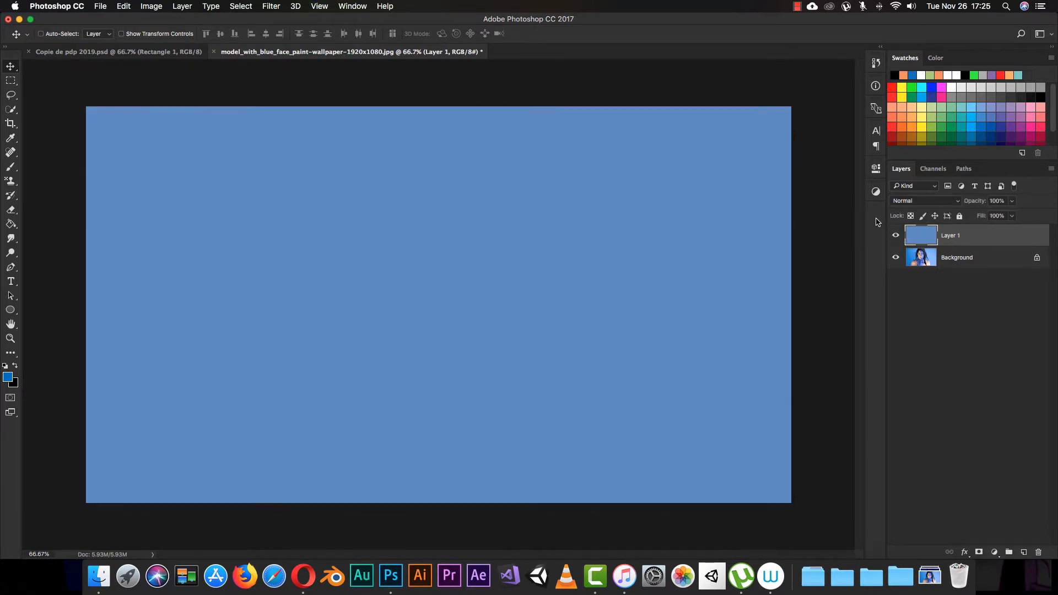
left_click(893, 241)
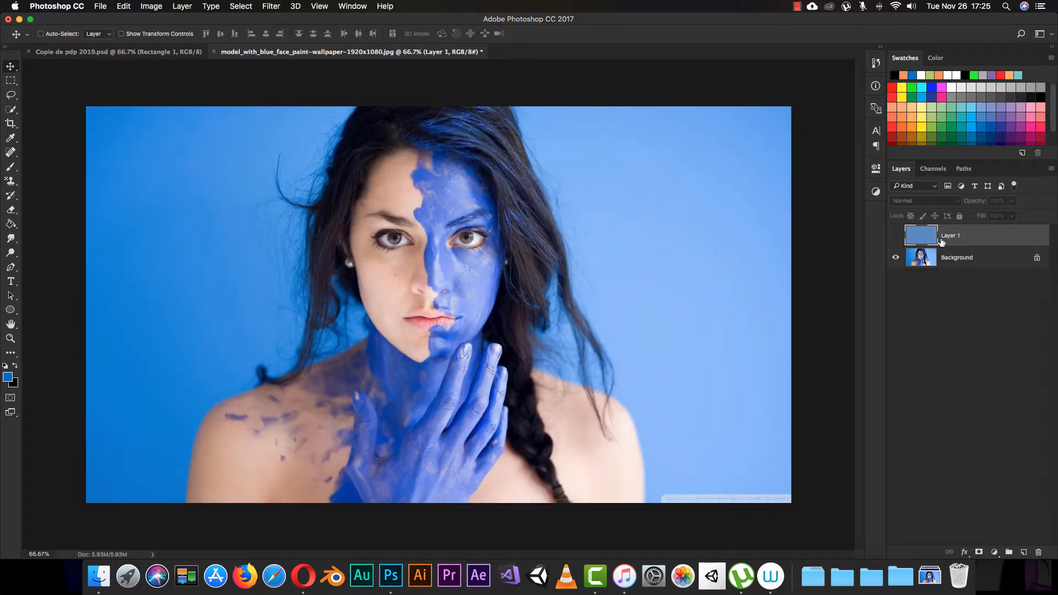
left_click(898, 238)
left_click(901, 237)
left_click(902, 237)
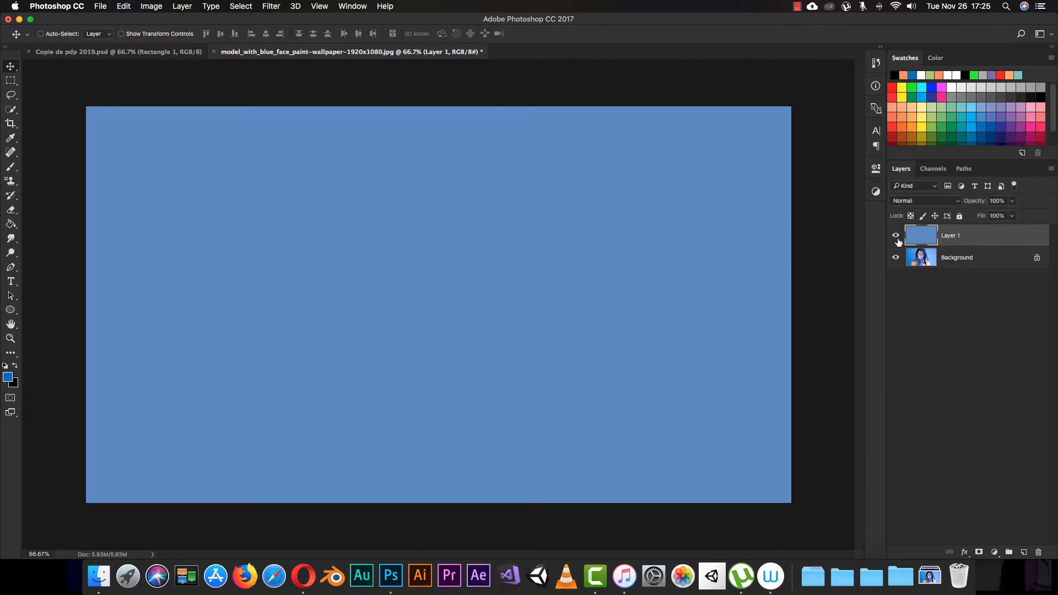
Undo the Average blur and toggle Layer 1's visibility to check it against the Background
key("super+z")
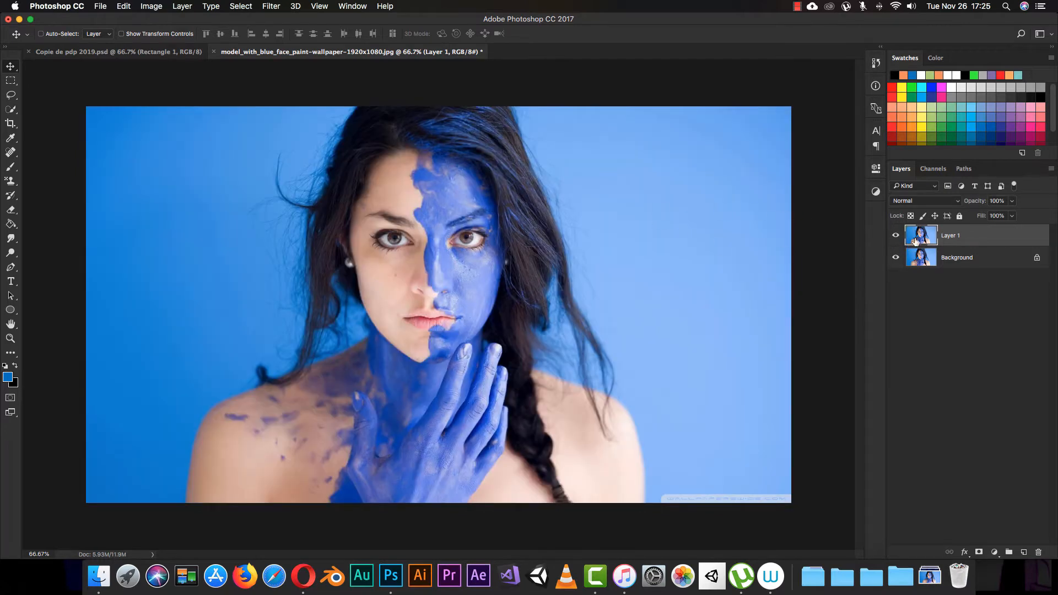
left_click(895, 236)
left_click(895, 237)
Apply the basic Blur filter to Layer 1 and compare it with the original by toggling the layer's visibility
left_click(272, 6)
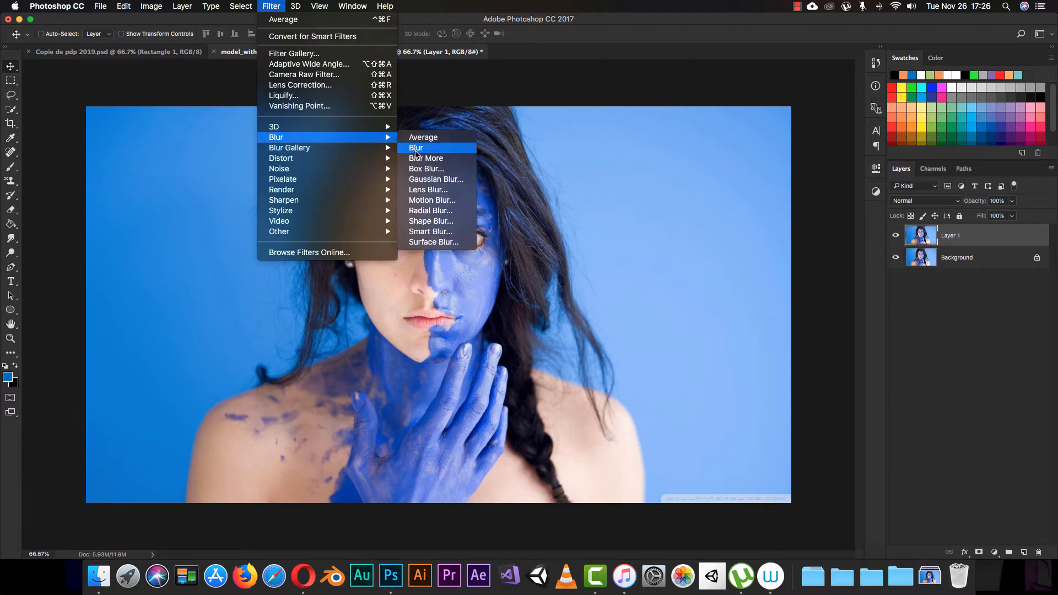
left_click(416, 150)
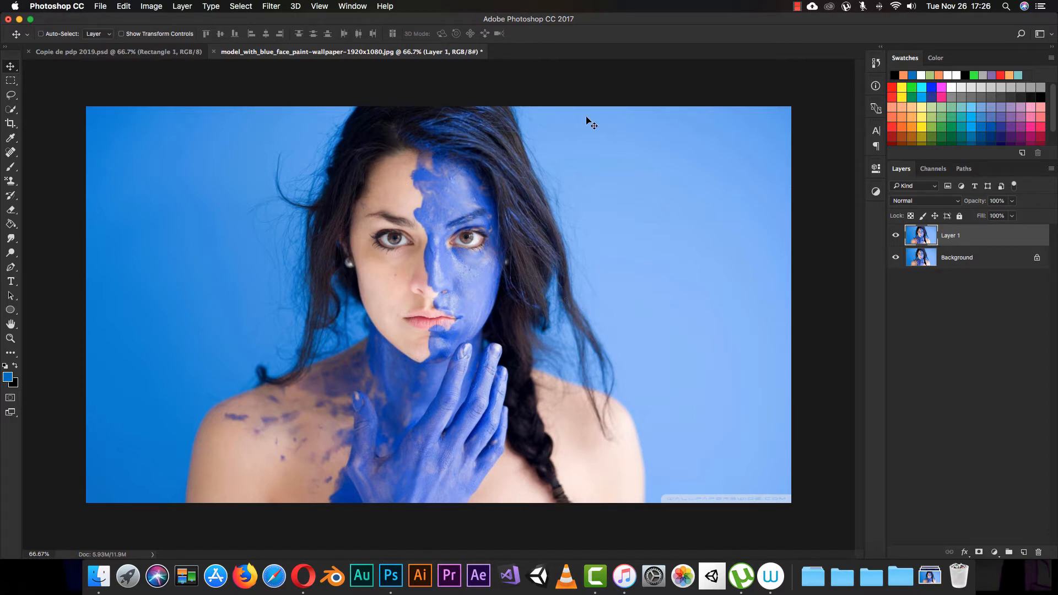
left_click(896, 237)
left_click(900, 241)
left_click(899, 241)
left_click(899, 240)
Apply the basic Blur filter to Layer 1 three more times to strengthen the softening
left_click(271, 6)
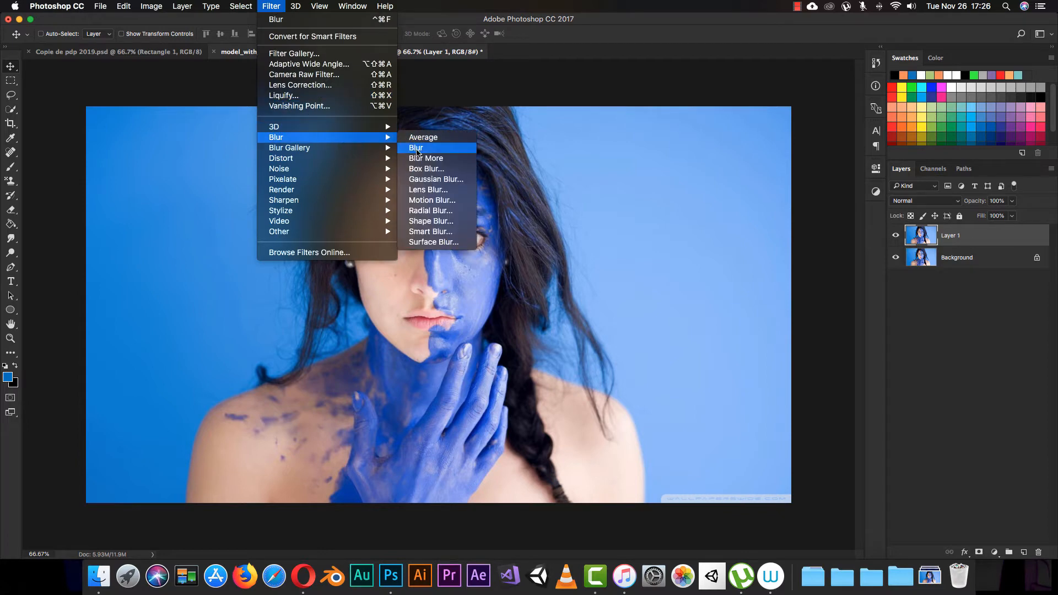
left_click(415, 148)
left_click(274, 7)
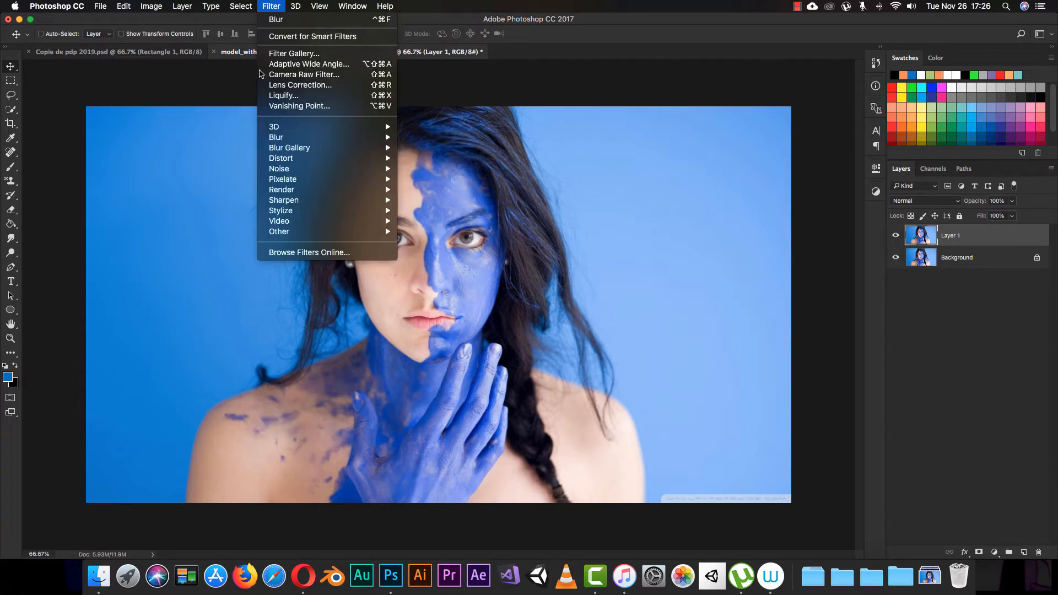
mouse_move(316, 139)
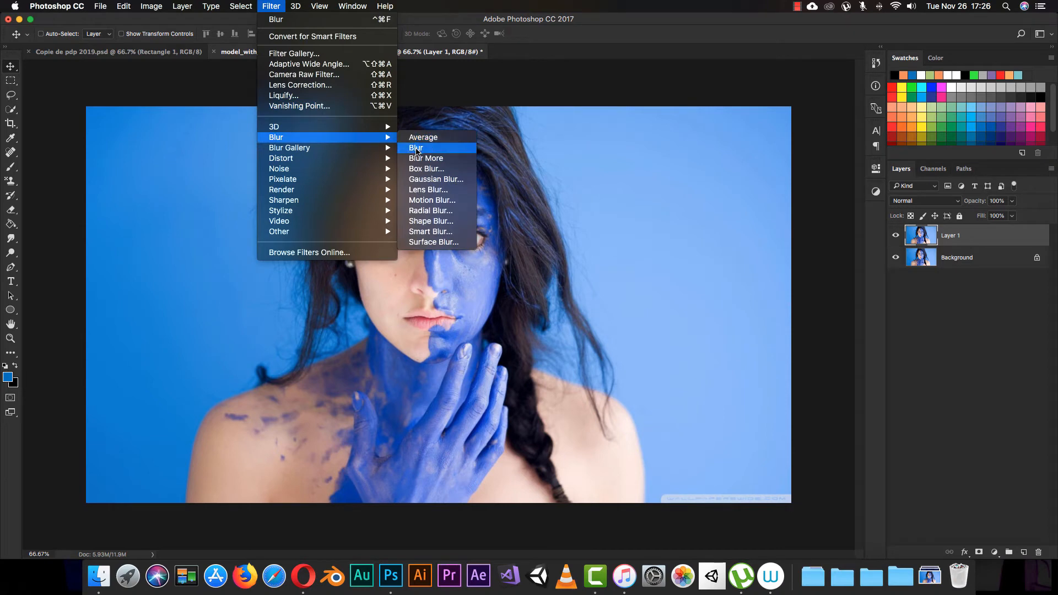
left_click(414, 148)
left_click(277, 7)
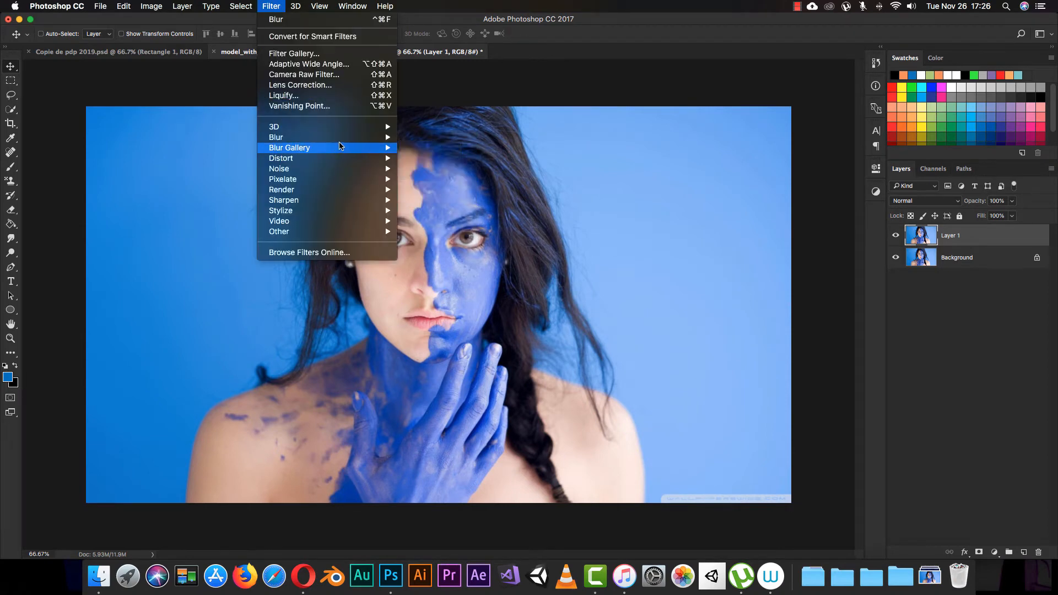
mouse_move(336, 138)
left_click(425, 148)
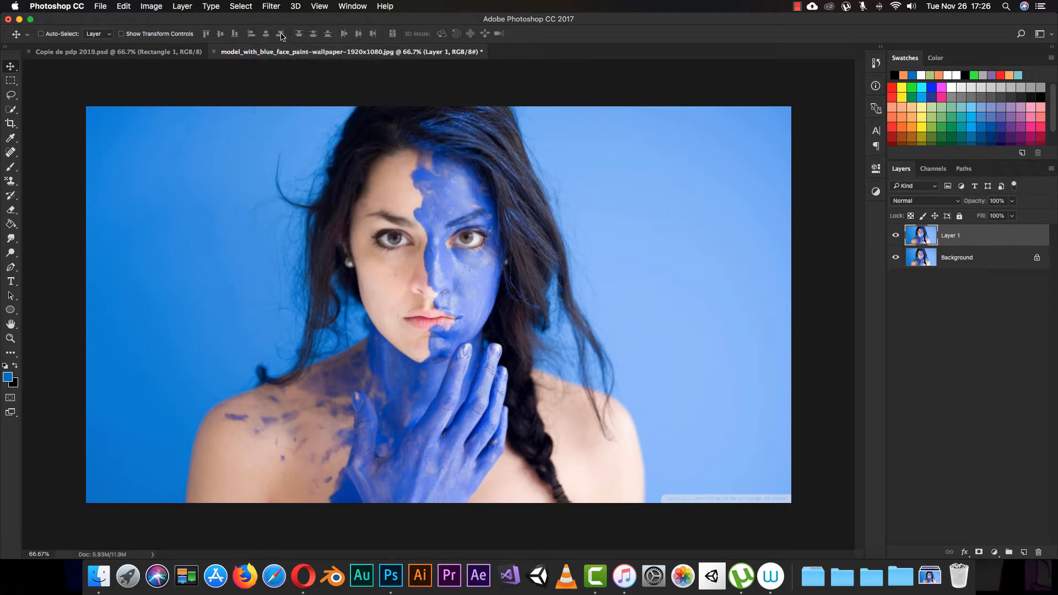
Apply the Blur More filter to Layer 1
left_click(270, 7)
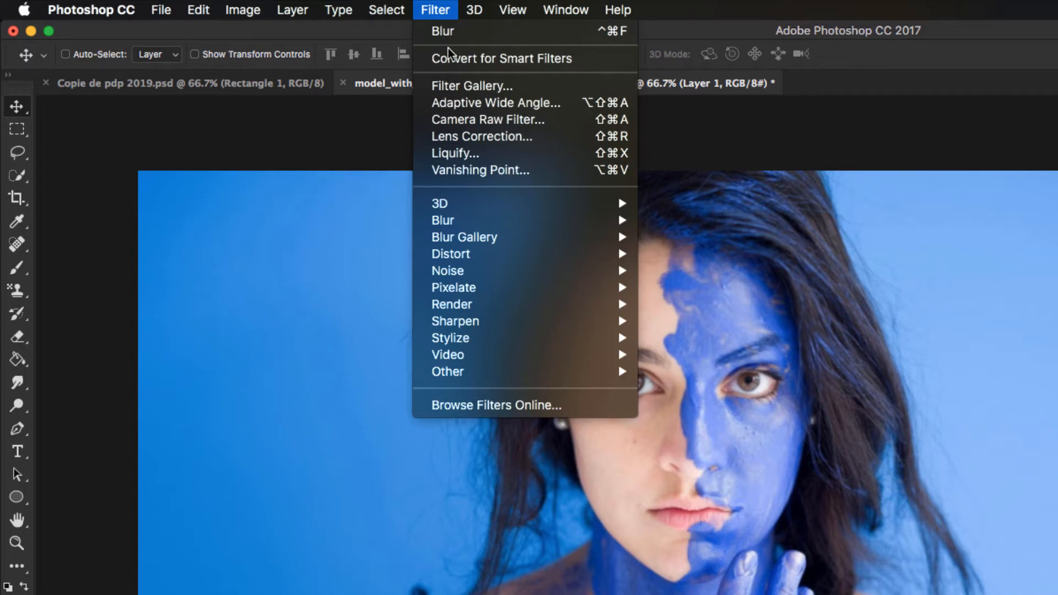
mouse_move(611, 226)
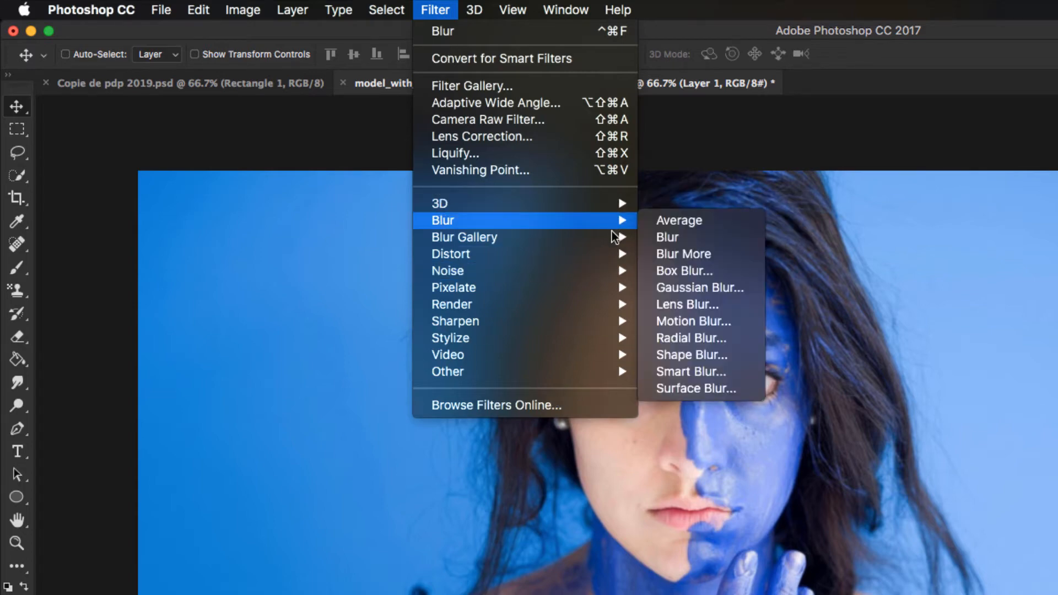
left_click(677, 253)
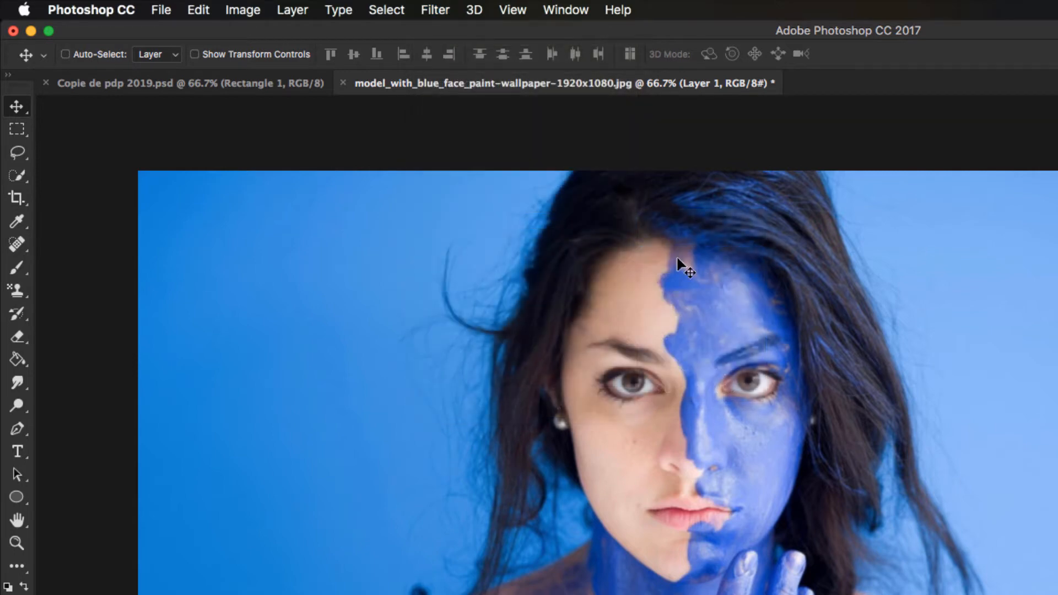
Undo the Blur More filter on Layer 1 and blur the layer once more
left_click(435, 11)
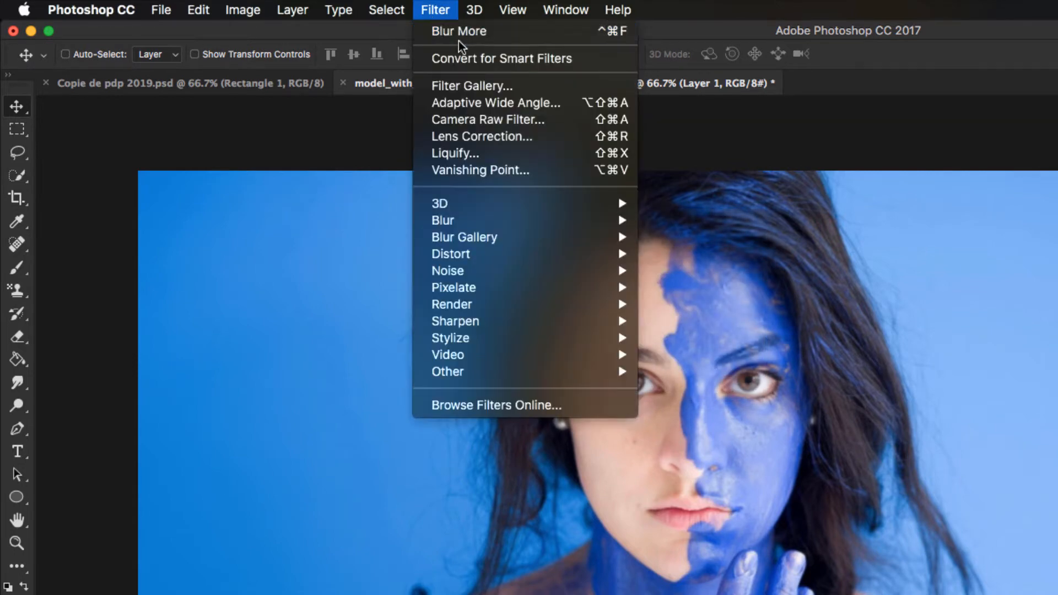
left_click(707, 19)
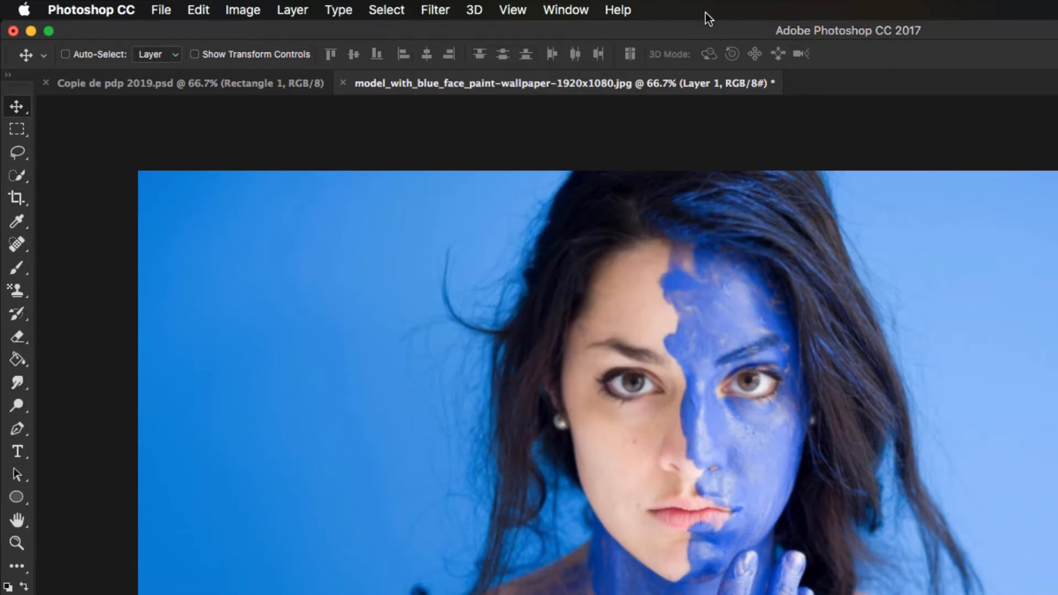
key("super+z")
left_click(434, 11)
mouse_move(542, 221)
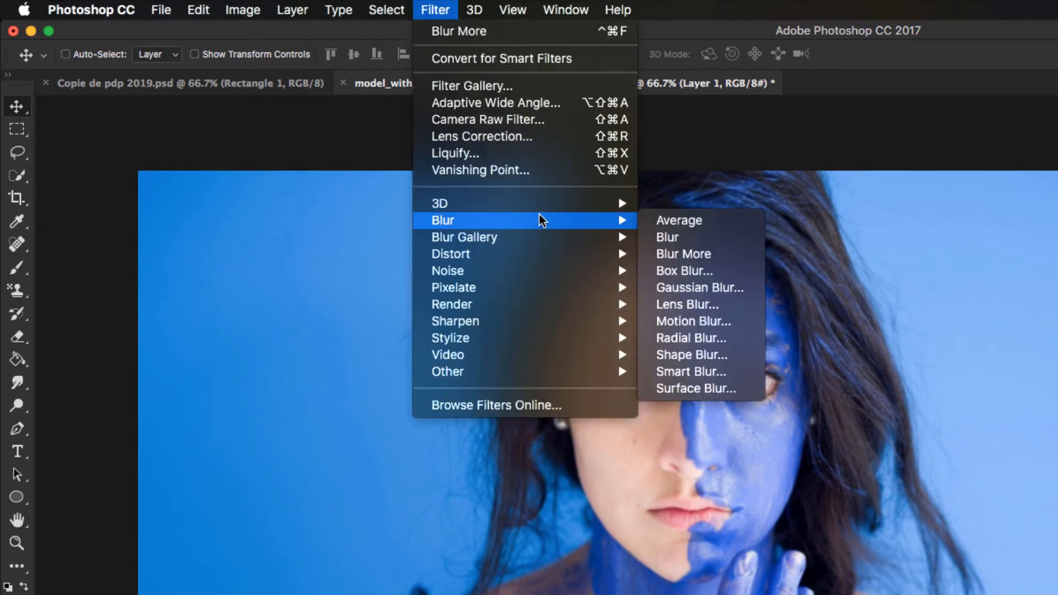
left_click(675, 238)
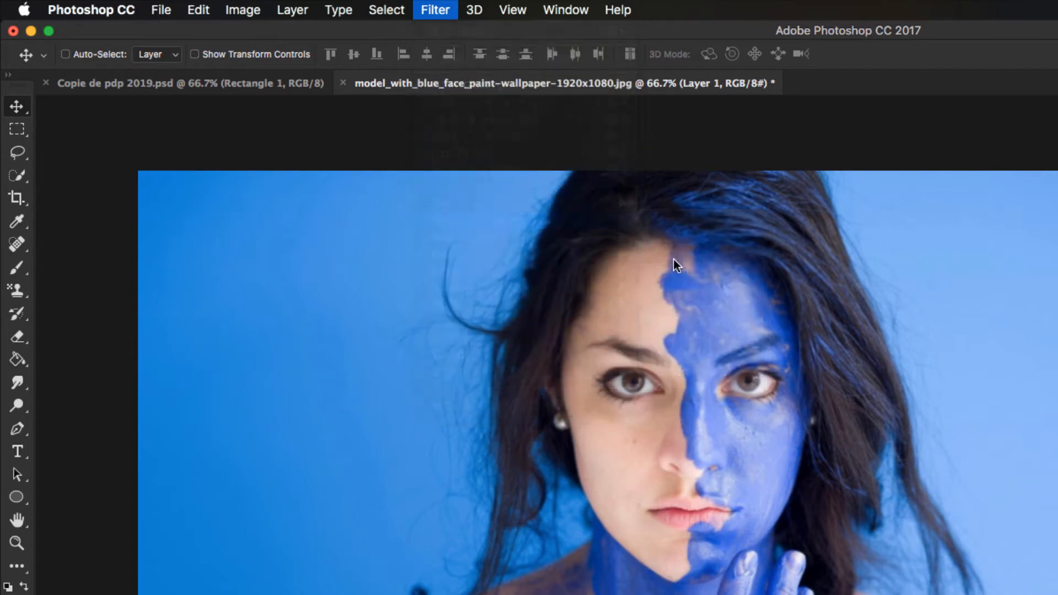
Apply the basic Blur filter to Layer 1
left_click(422, 11)
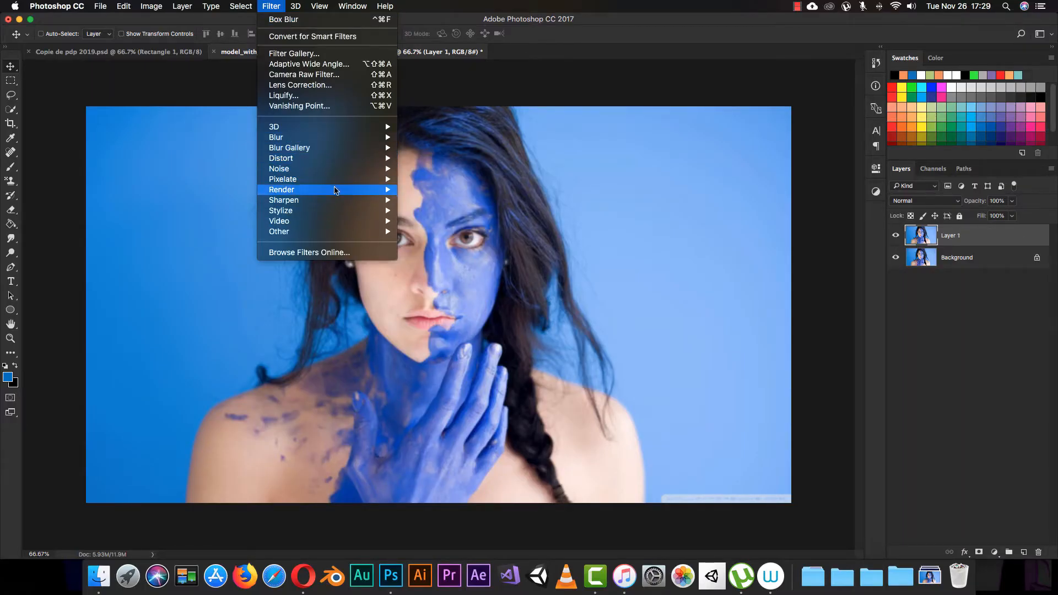
mouse_move(345, 160)
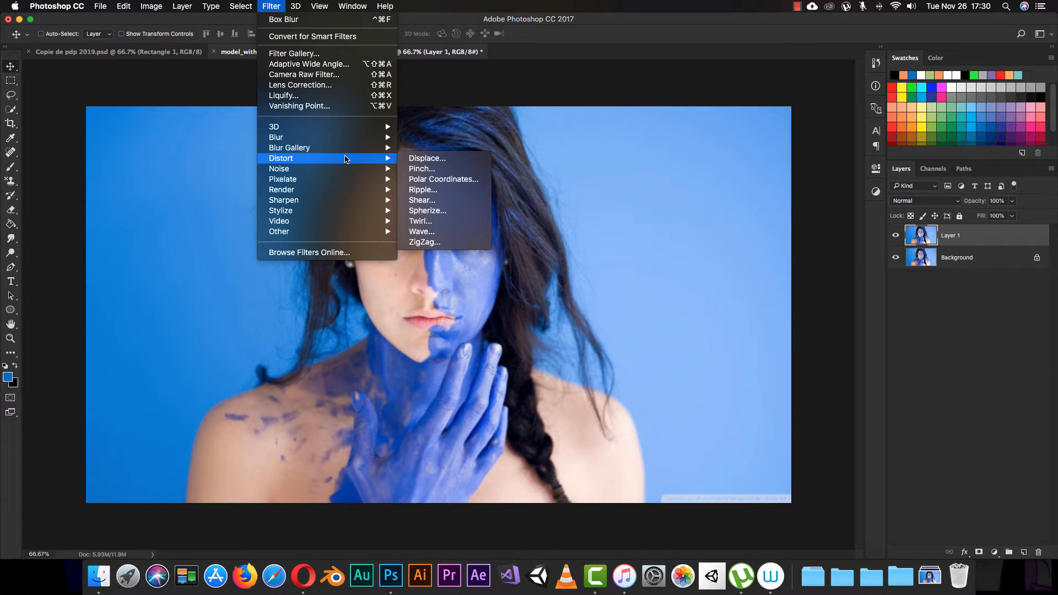
mouse_move(375, 138)
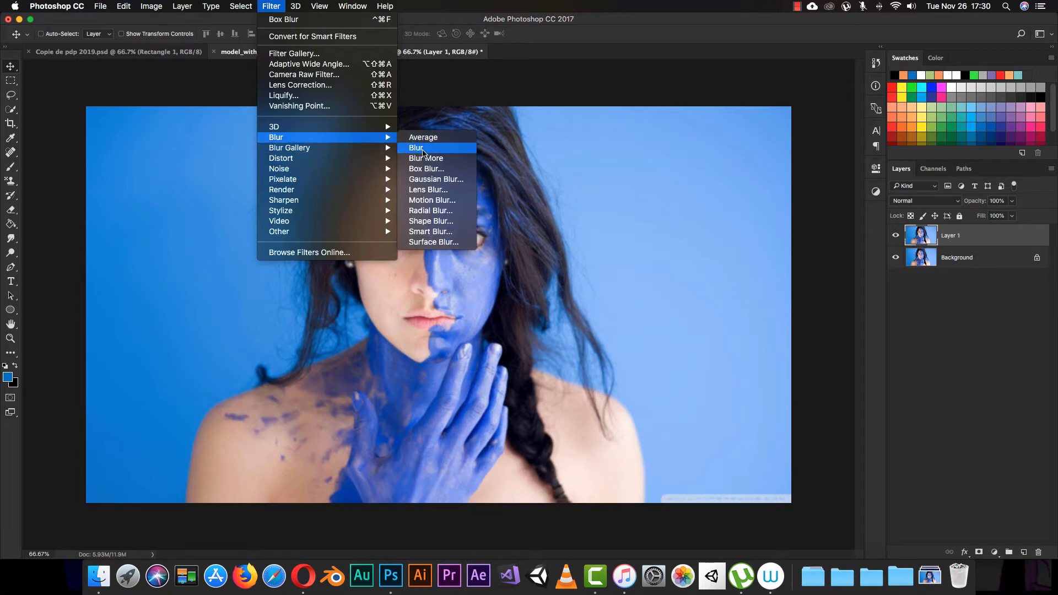
left_click(422, 151)
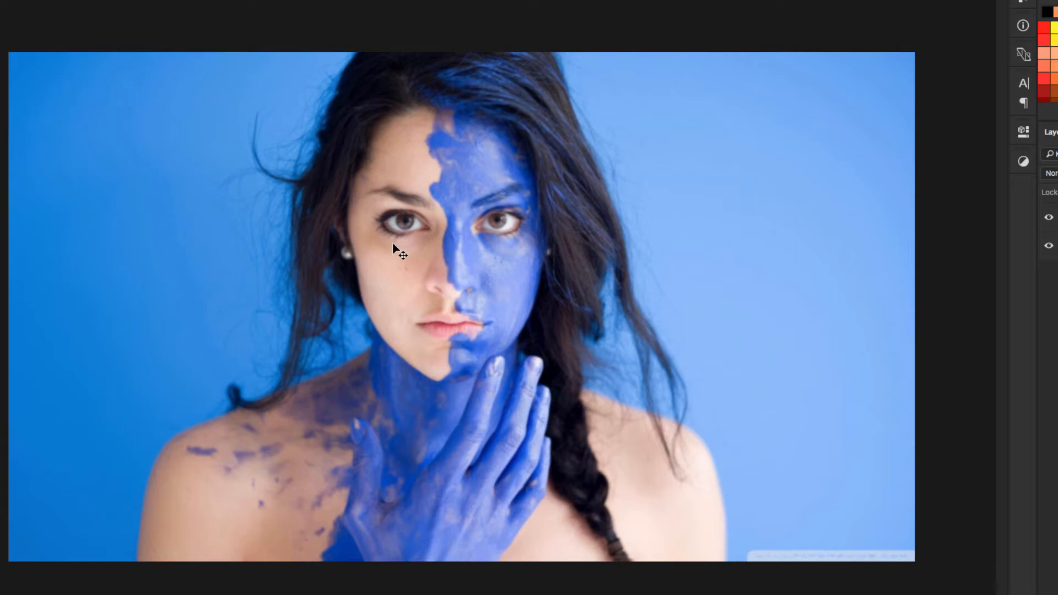
Compare the blurred Layer 1 with the Background by toggling its visibility, leaving Layer 1 selected and shown
left_click(1048, 219)
left_click(1049, 219)
left_click(1049, 220)
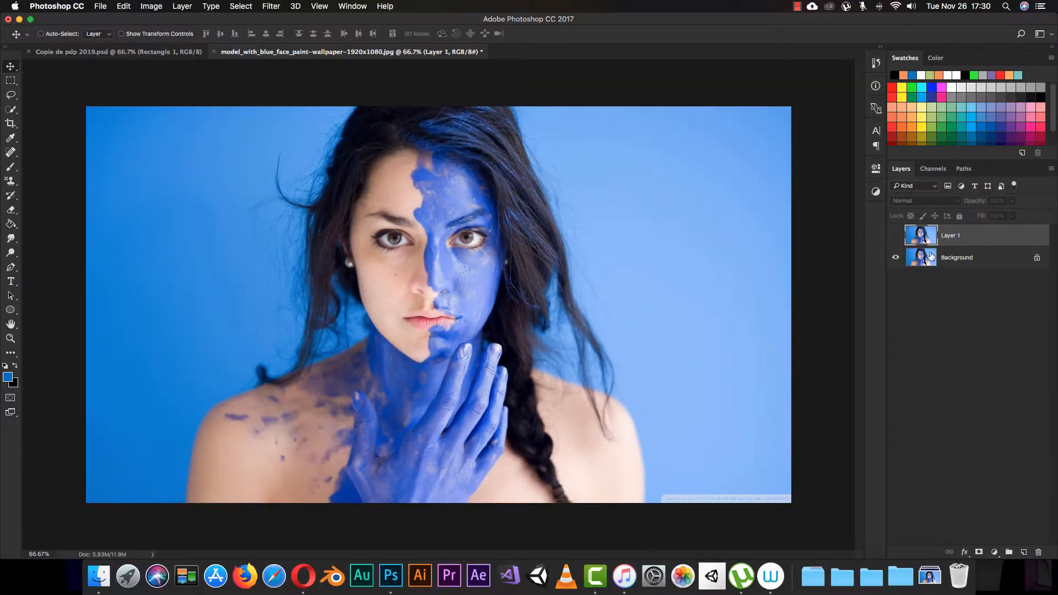
left_click(929, 258)
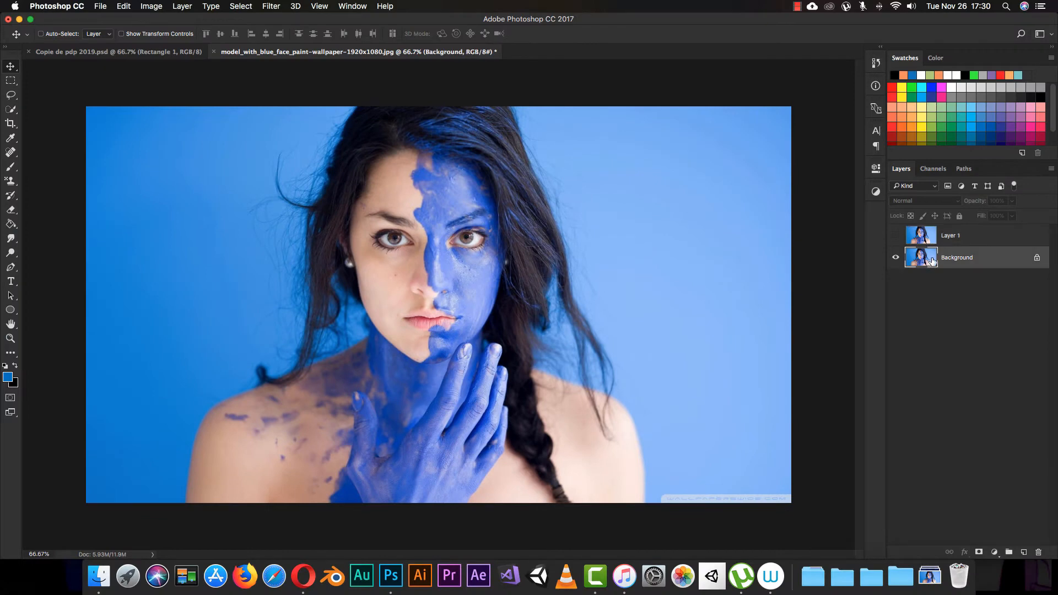
left_click(964, 238)
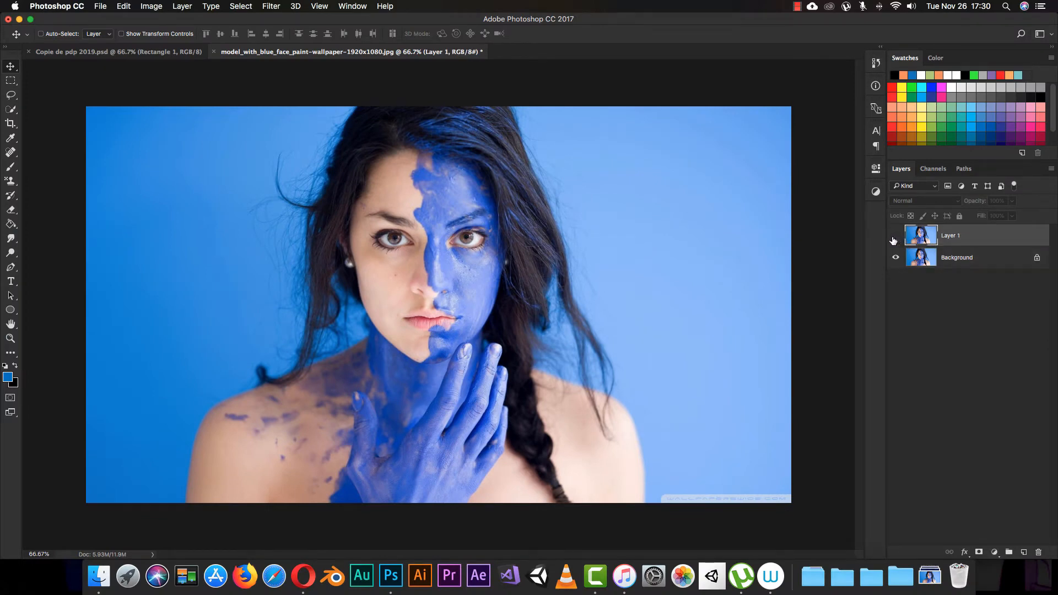
left_click(893, 238)
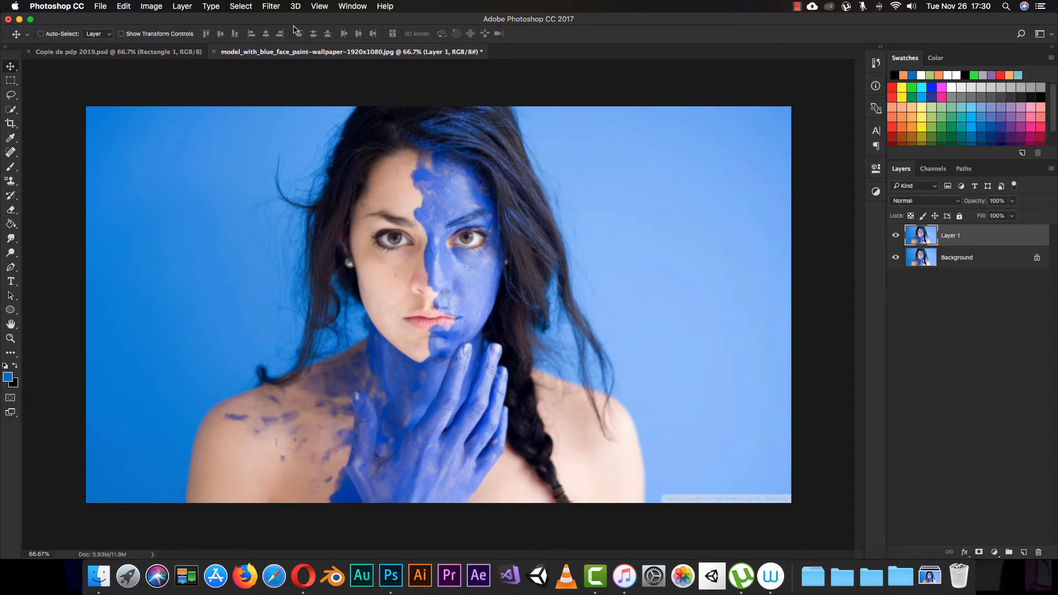
Apply the Blur More filter to Layer 1
left_click(273, 7)
mouse_move(349, 141)
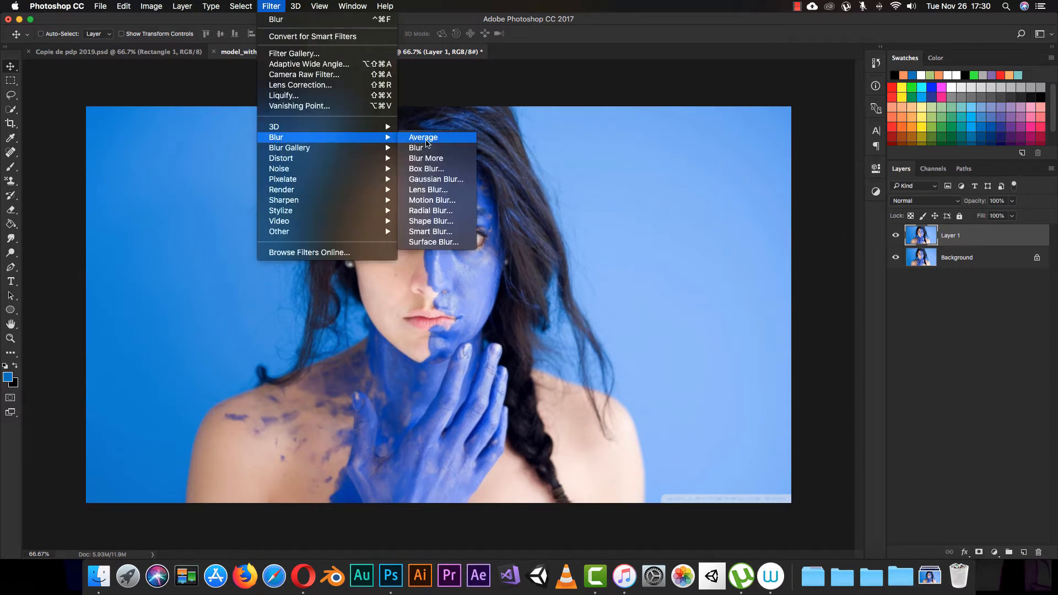
left_click(450, 164)
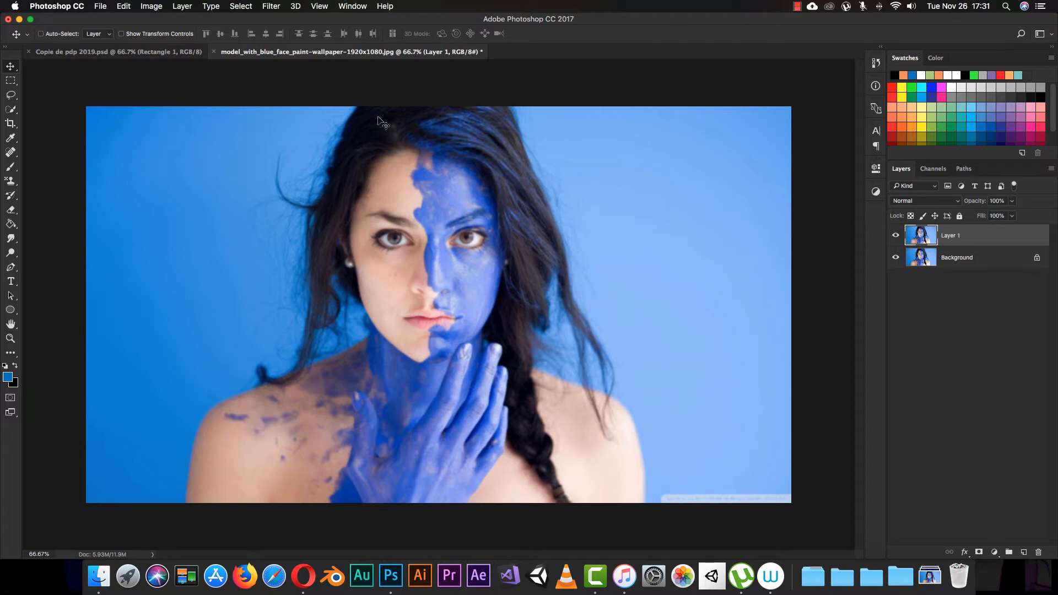
Start a Box Blur on Layer 1 and try radii of 50, 10 and 18 pixels
left_click(272, 4)
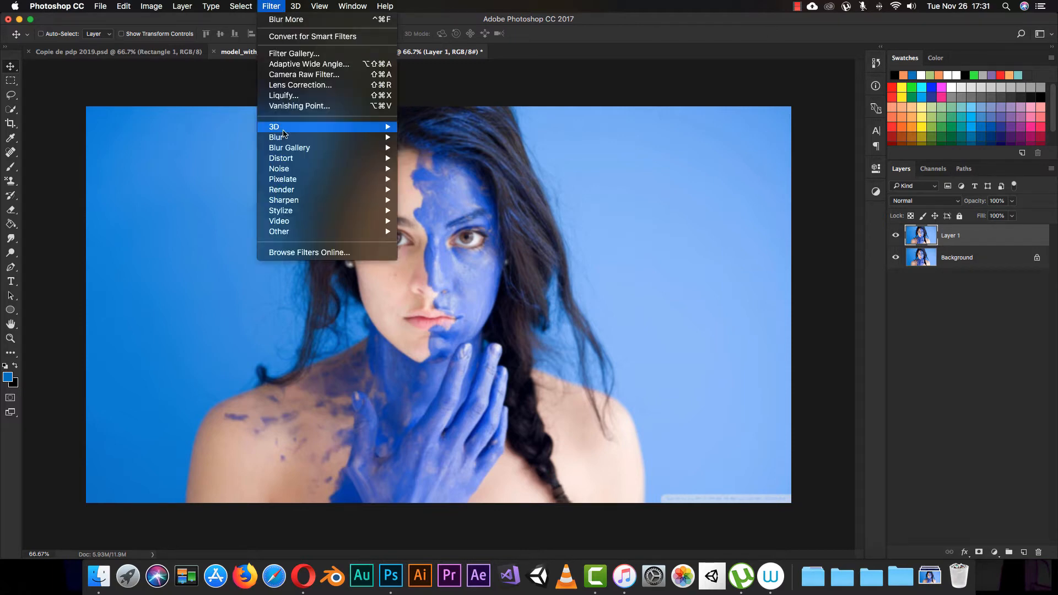
mouse_move(355, 136)
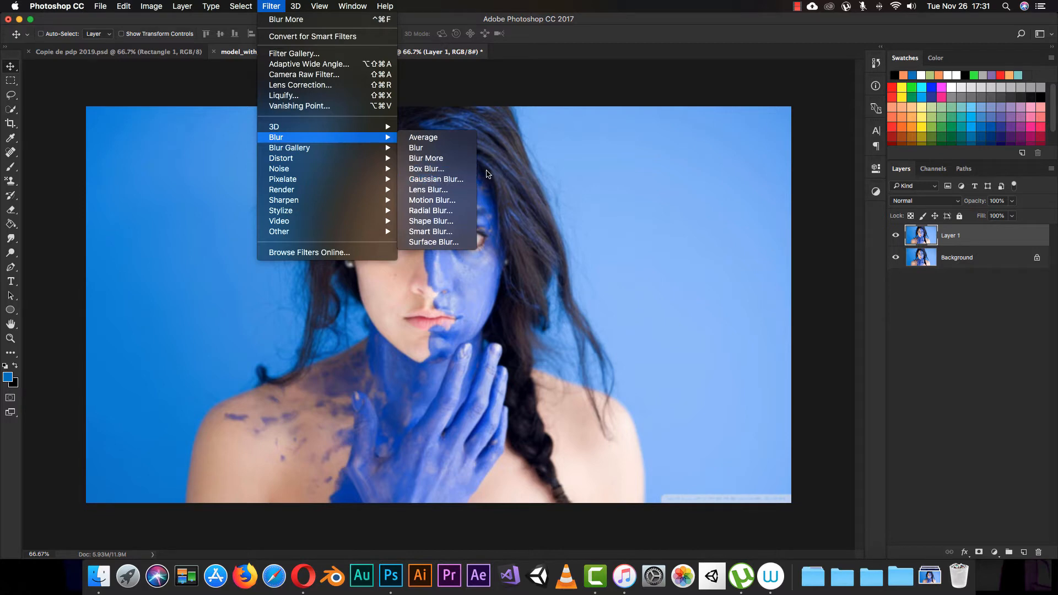
left_click(451, 168)
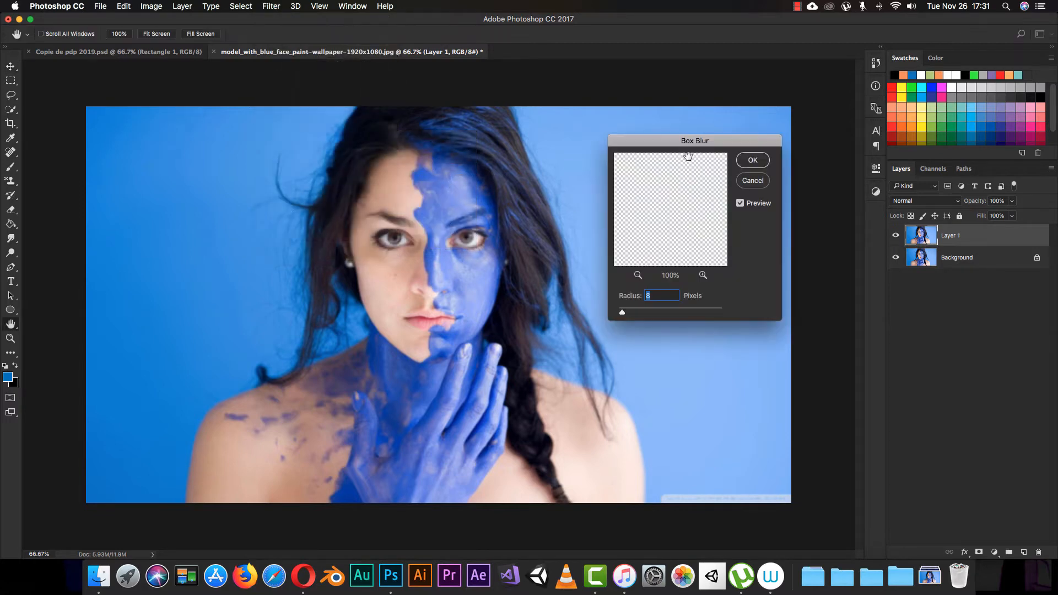
left_click_drag(687, 142, 697, 133)
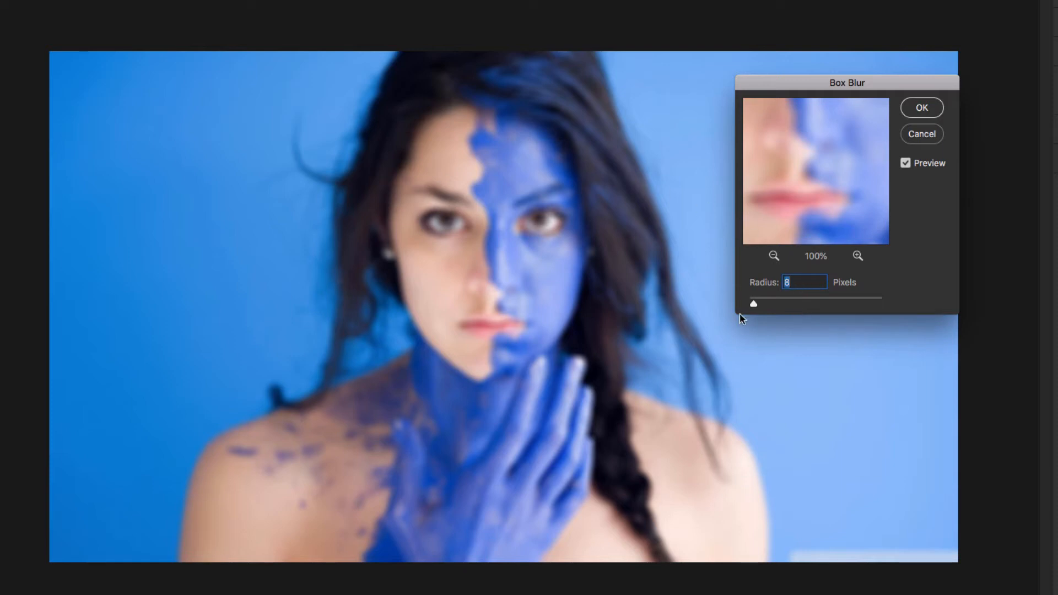
type("50")
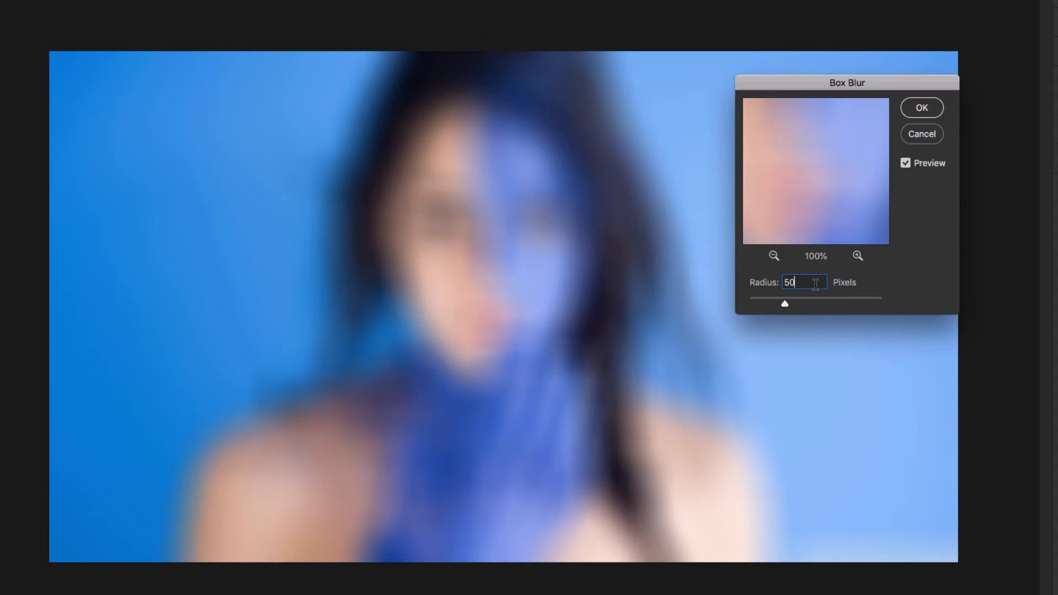
left_click_drag(815, 284, 768, 290)
type("10")
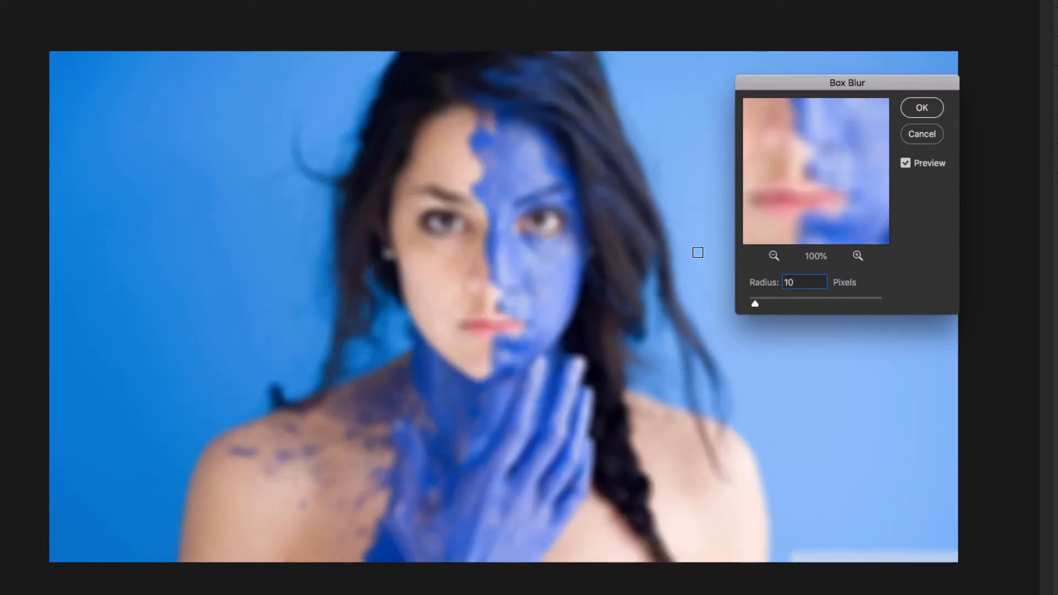
left_click_drag(754, 305, 761, 303)
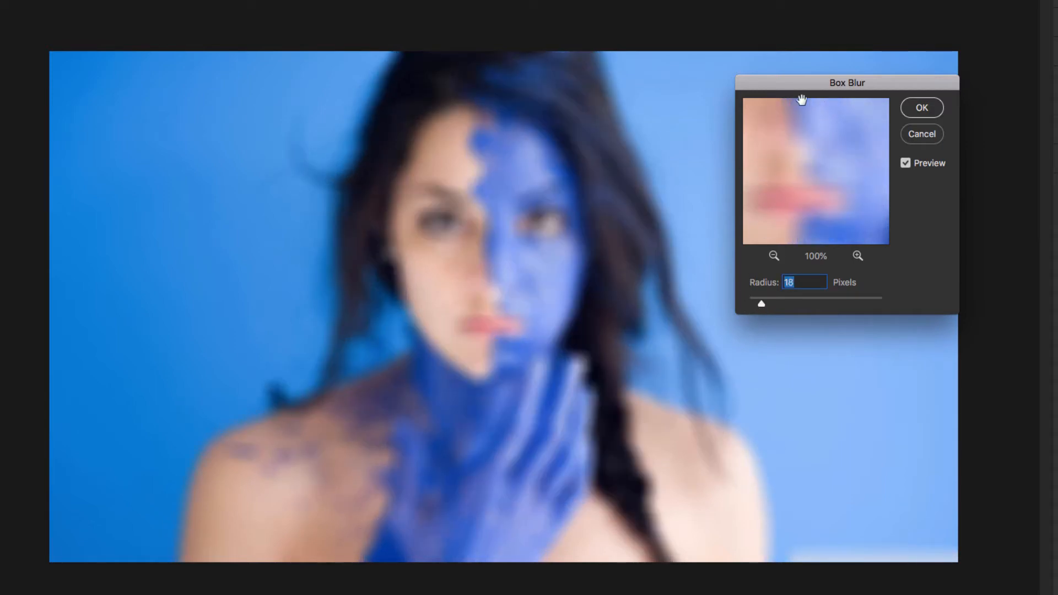
Check the Box Blur preview at 25% with the preview off and on, and apply the blur with a 13-pixel radius
left_click(774, 257)
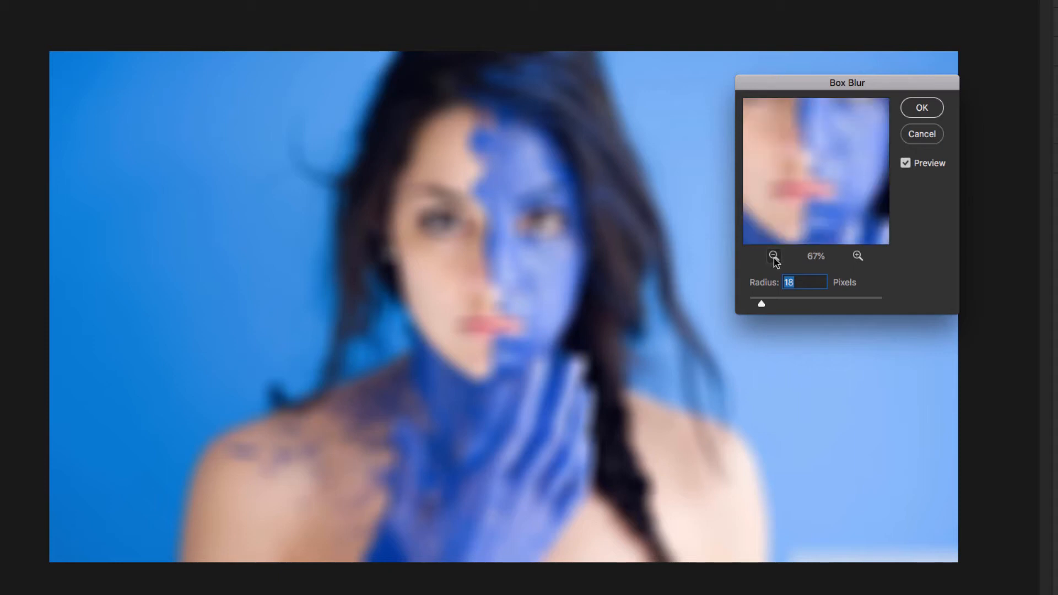
left_click(774, 256)
left_click(773, 256)
left_click(773, 257)
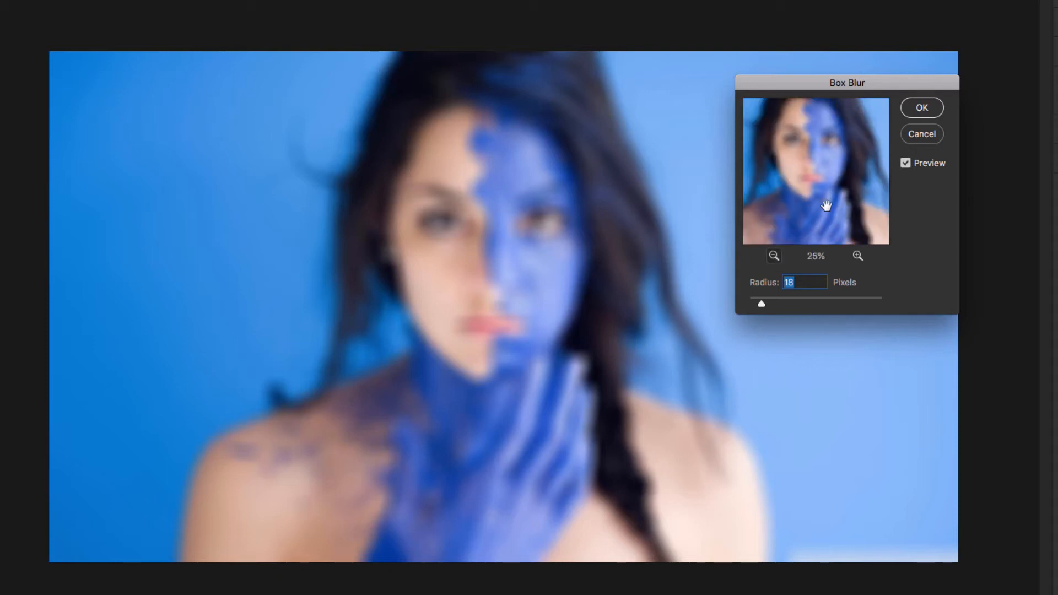
left_click(905, 164)
left_click(905, 163)
left_click_drag(761, 308, 756, 307)
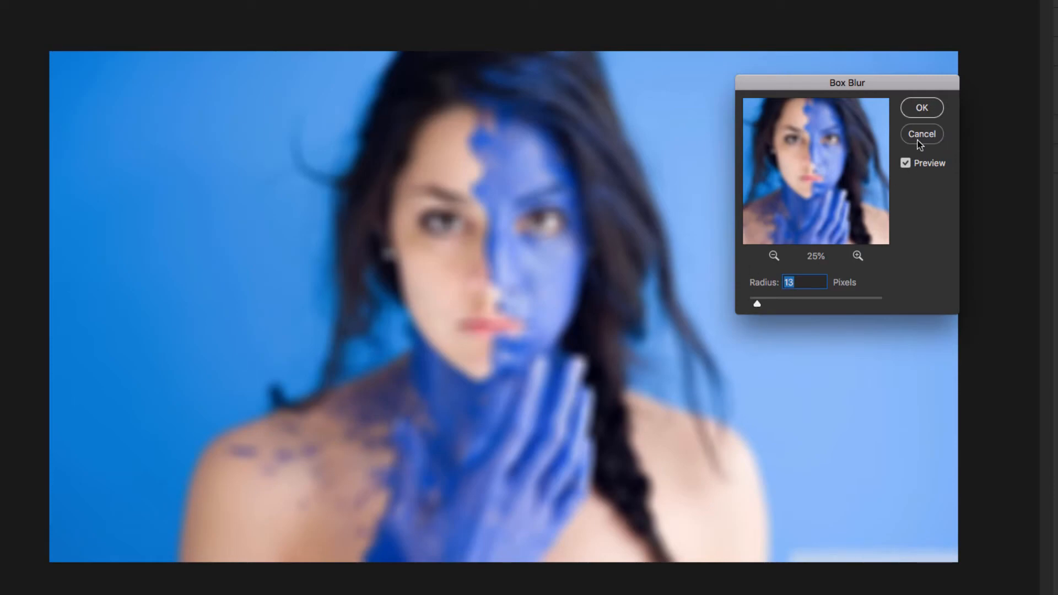
left_click(922, 107)
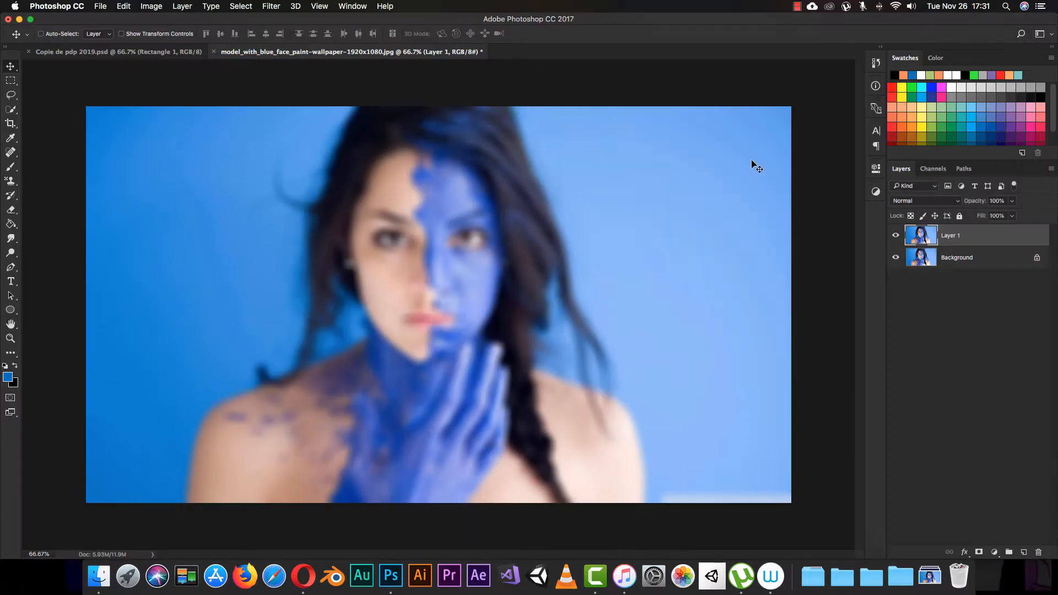
Toggle Layer 1's visibility repeatedly to compare the Box Blur result with the original photo, leaving the layer shown
left_click(895, 238)
left_click(896, 239)
left_click(897, 241)
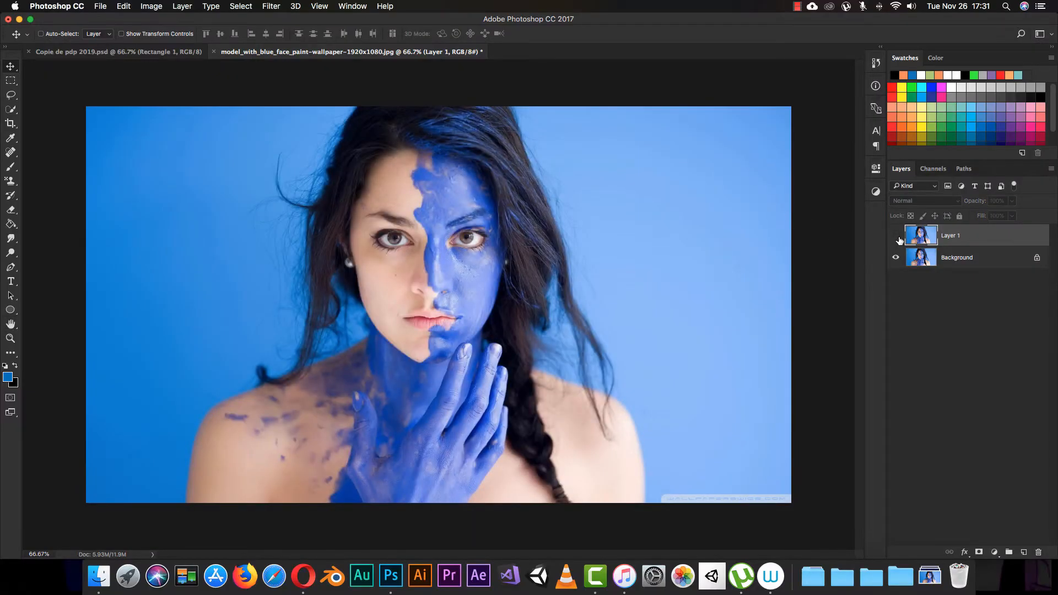
left_click(896, 241)
left_click(896, 241)
left_click(895, 235)
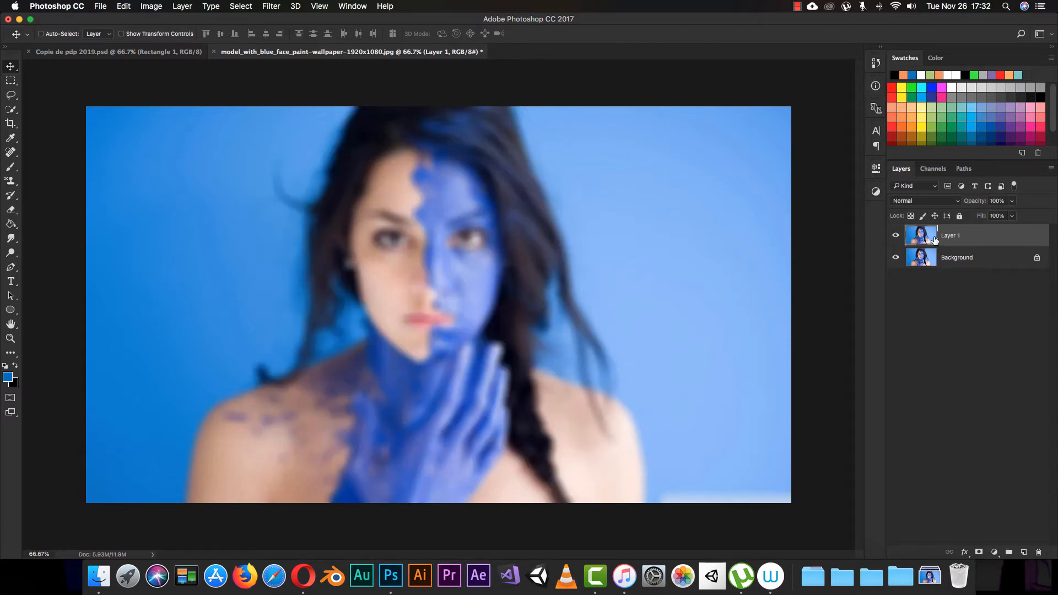
Delete the blurred Layer 1 and duplicate the Background onto a new layer
key("BackSpace")
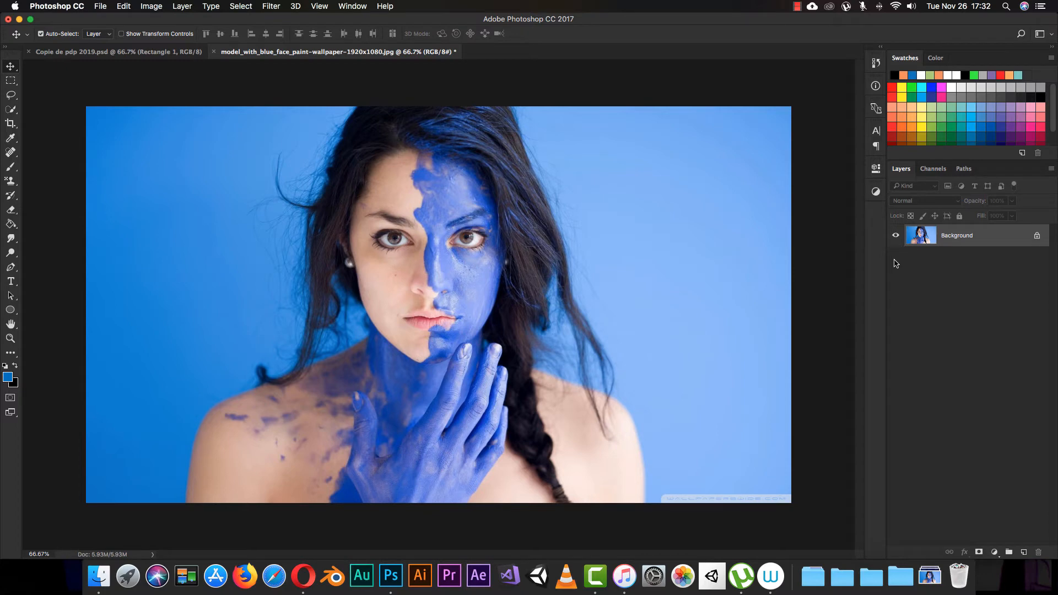
key("super+j")
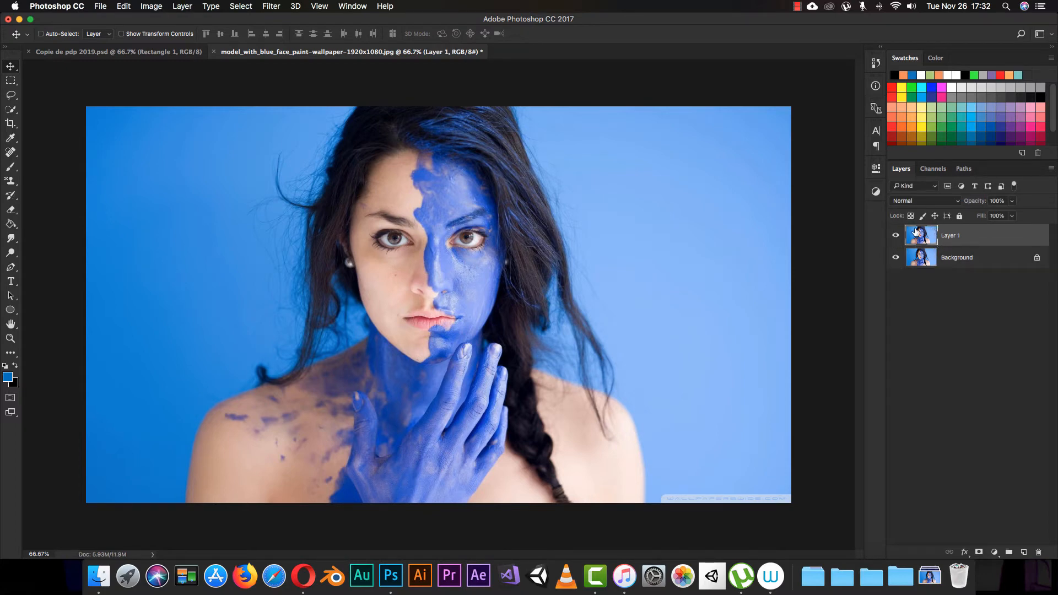
Apply a Gaussian Blur to the new Layer 1, fine-tuning the radius around 3.4 pixels
left_click(273, 6)
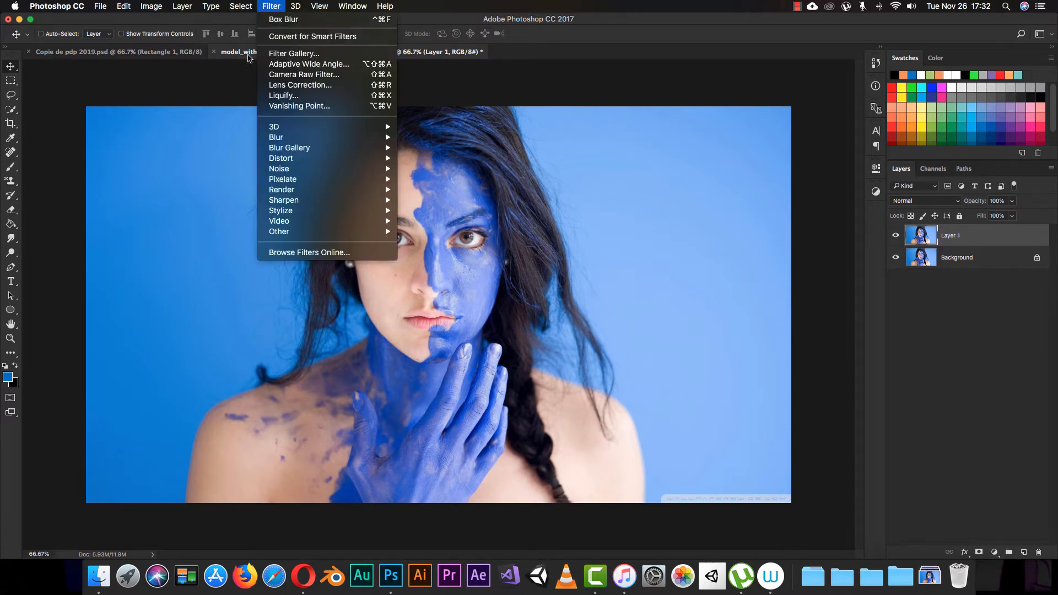
mouse_move(330, 139)
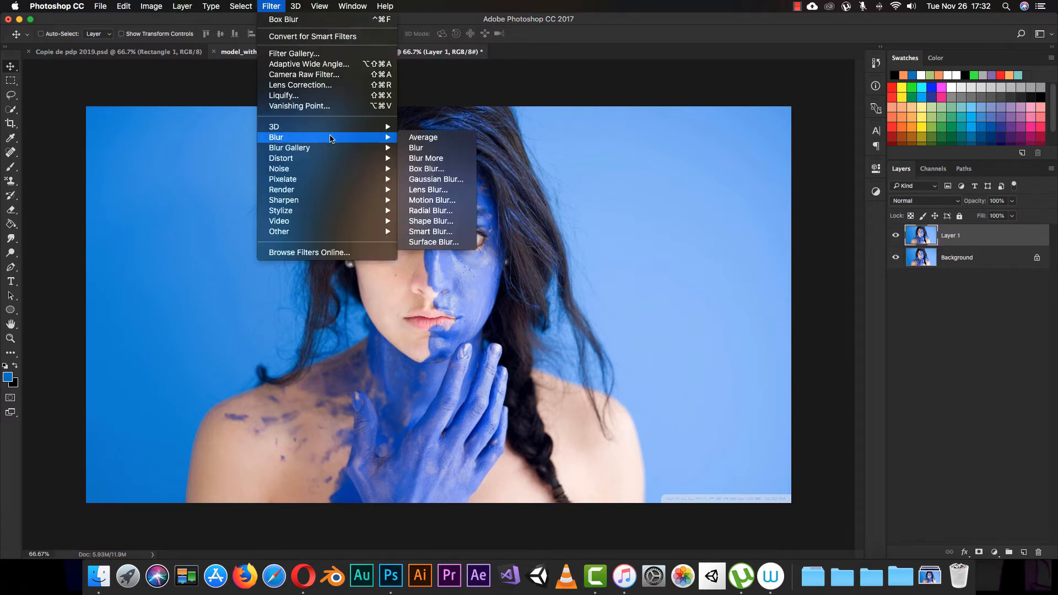
left_click(456, 183)
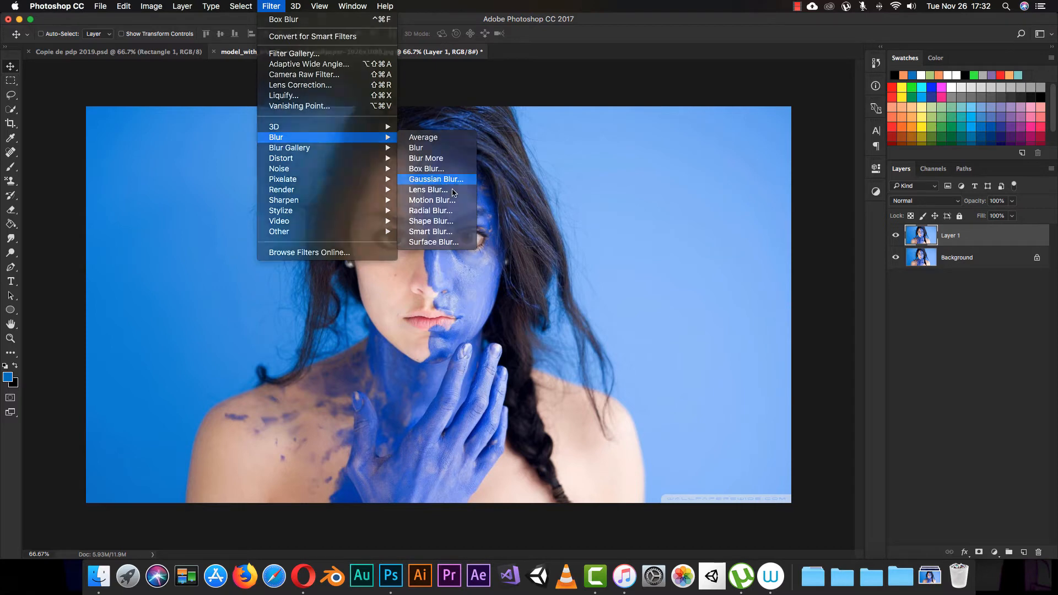
left_click_drag(524, 189, 682, 152)
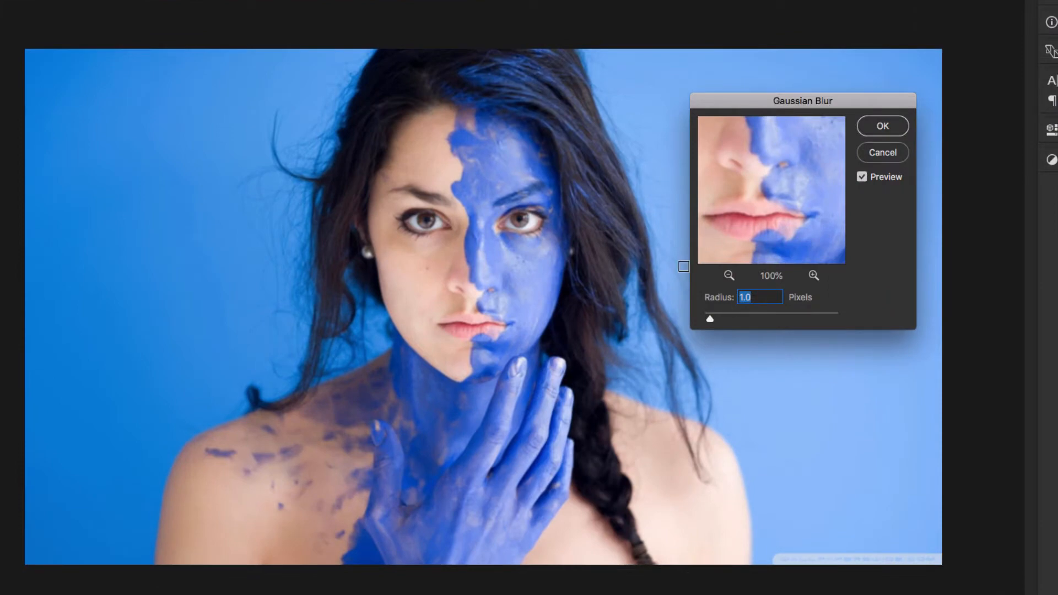
mouse_move(711, 321)
left_mouse_down()
mouse_move(740, 331)
mouse_move(728, 319)
left_mouse_up()
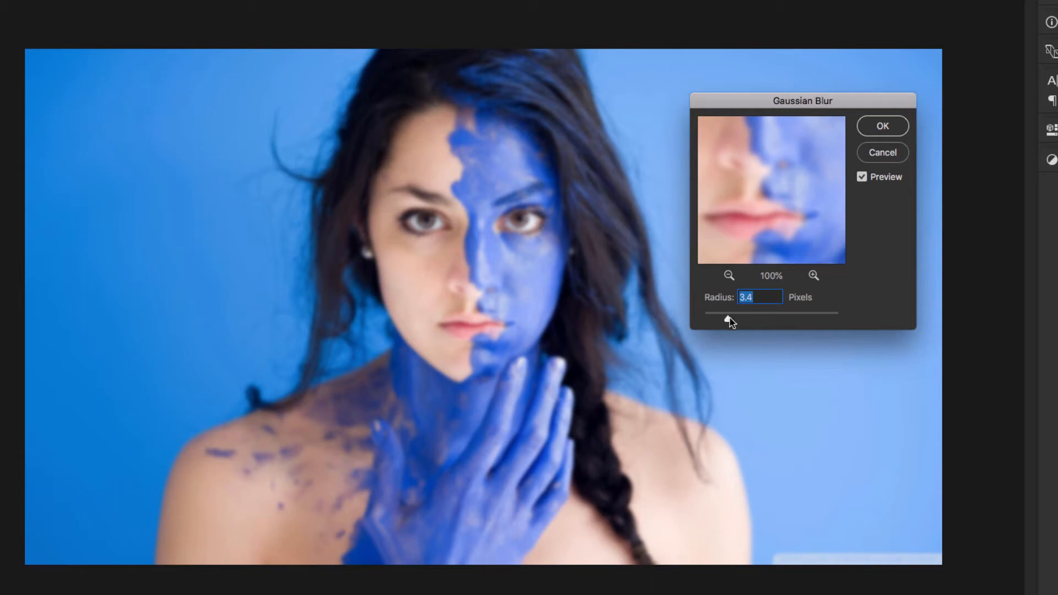
mouse_move(730, 322)
left_mouse_down()
mouse_move(716, 327)
mouse_move(741, 322)
mouse_move(721, 322)
left_mouse_up()
left_click_drag(727, 323, 731, 322)
left_click(892, 132)
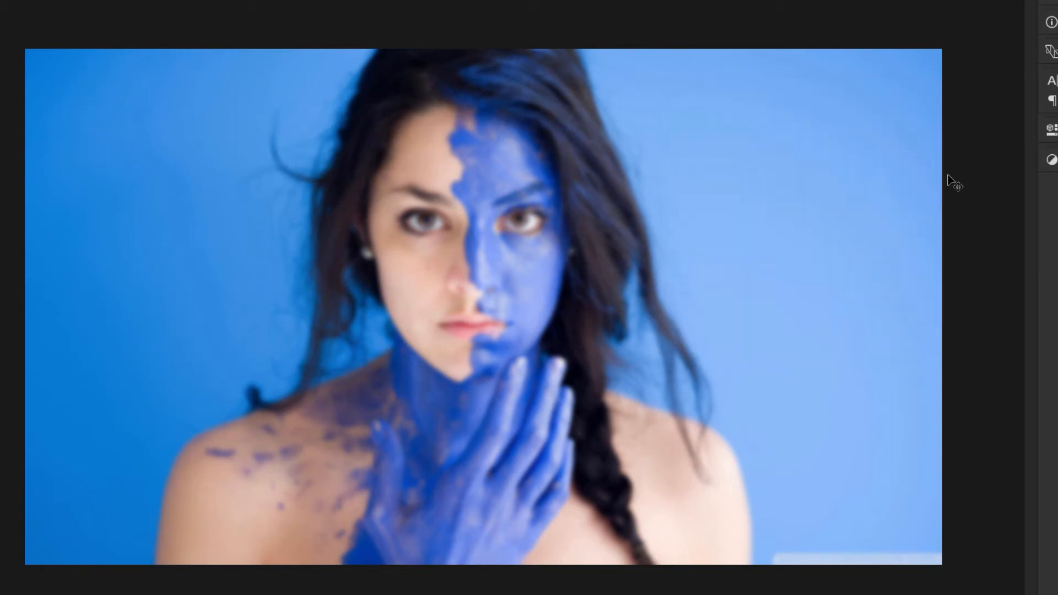
Compare the Gaussian-blurred Layer 1 with the original and replace it with a fresh duplicate of the Background
left_click(1056, 226)
left_click(1056, 226)
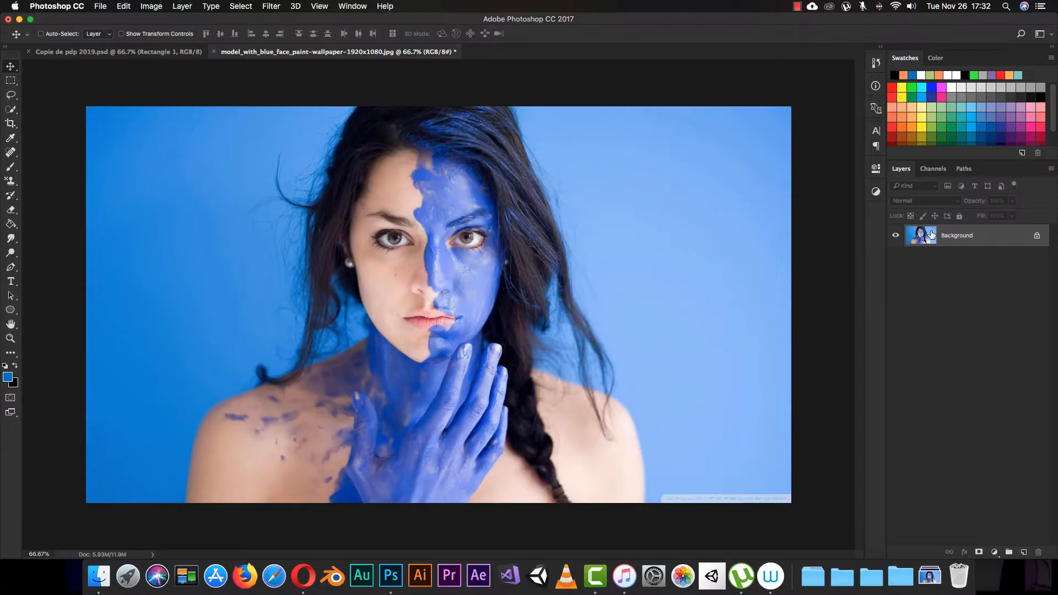
key("super+j")
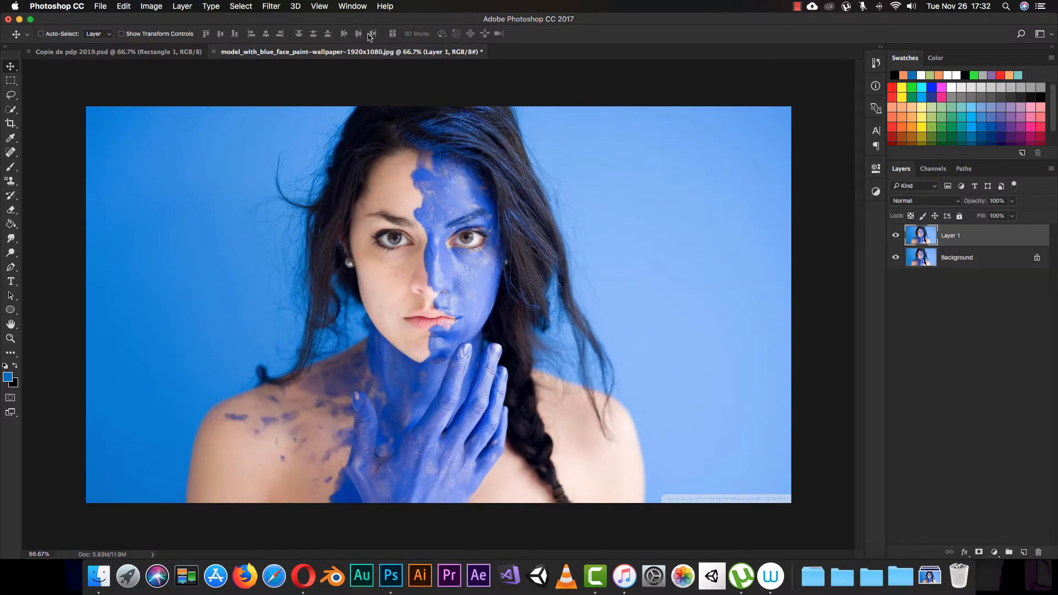
Start a Lens Blur on Layer 1 and check the image with the preview off and on
left_click(272, 6)
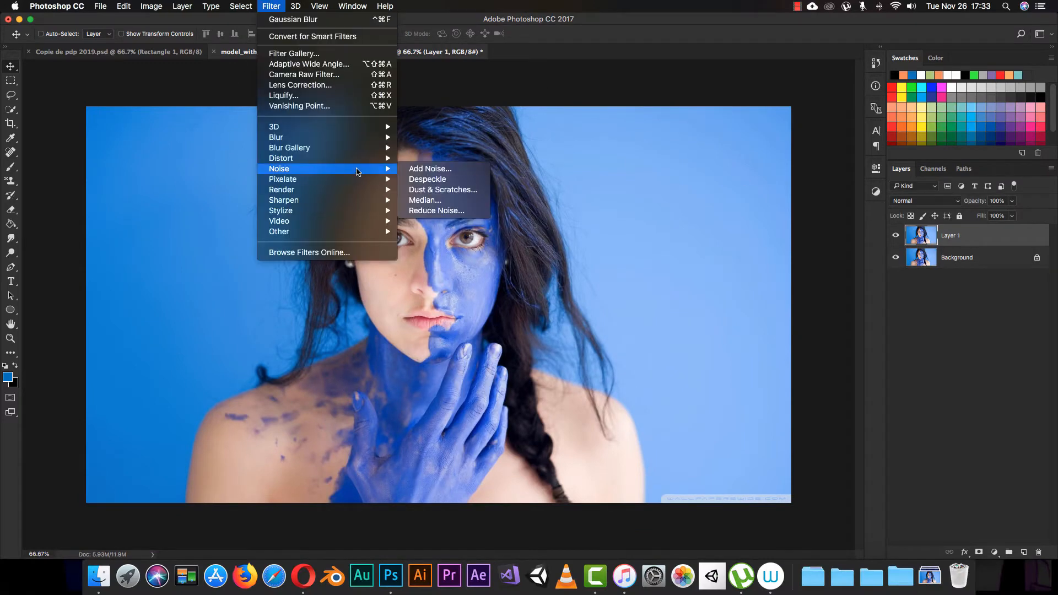
mouse_move(385, 138)
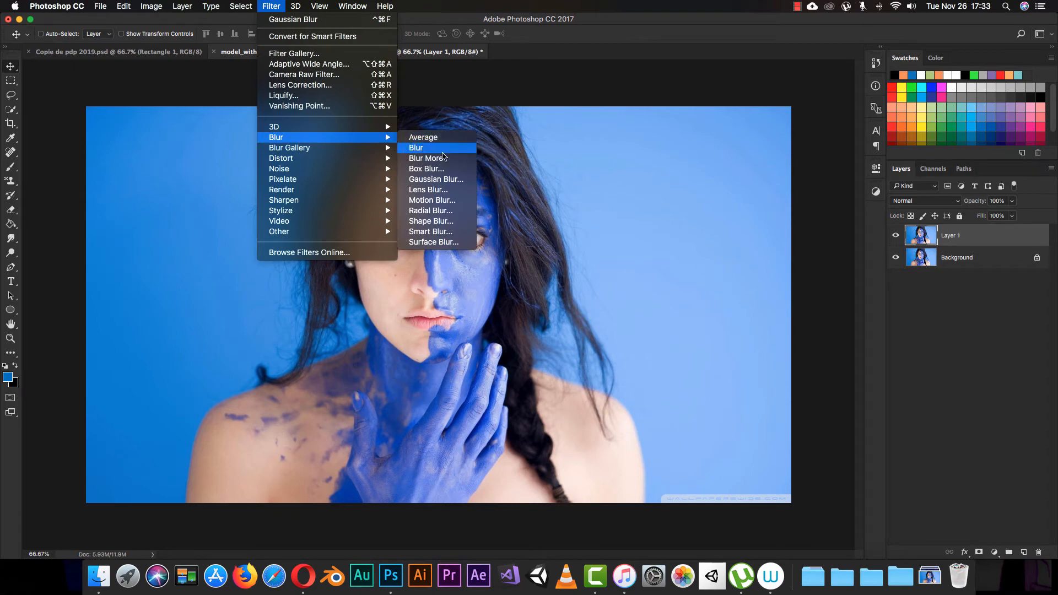
left_click(429, 190)
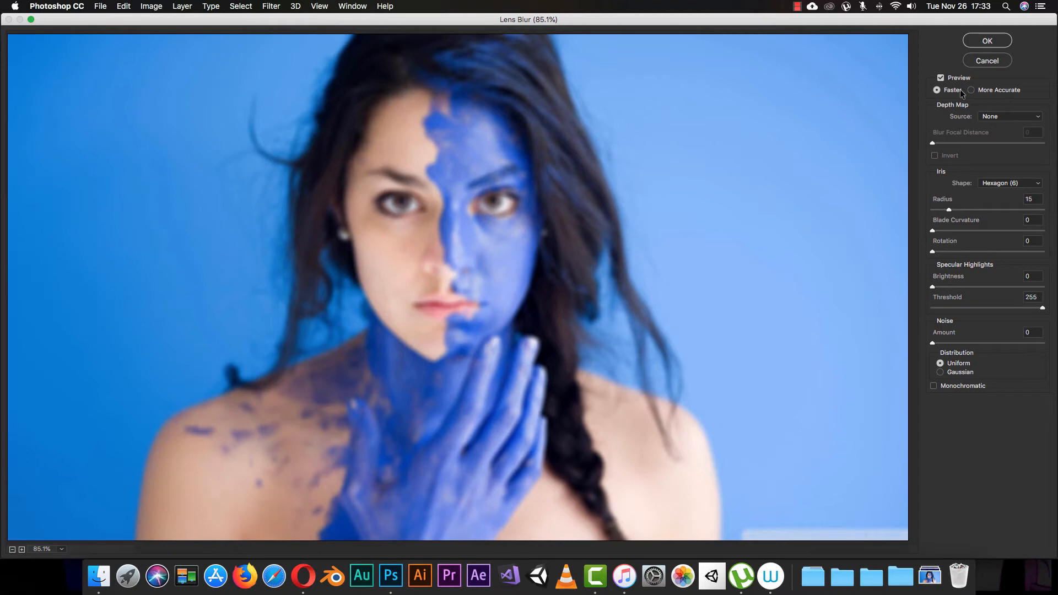
left_click(940, 79)
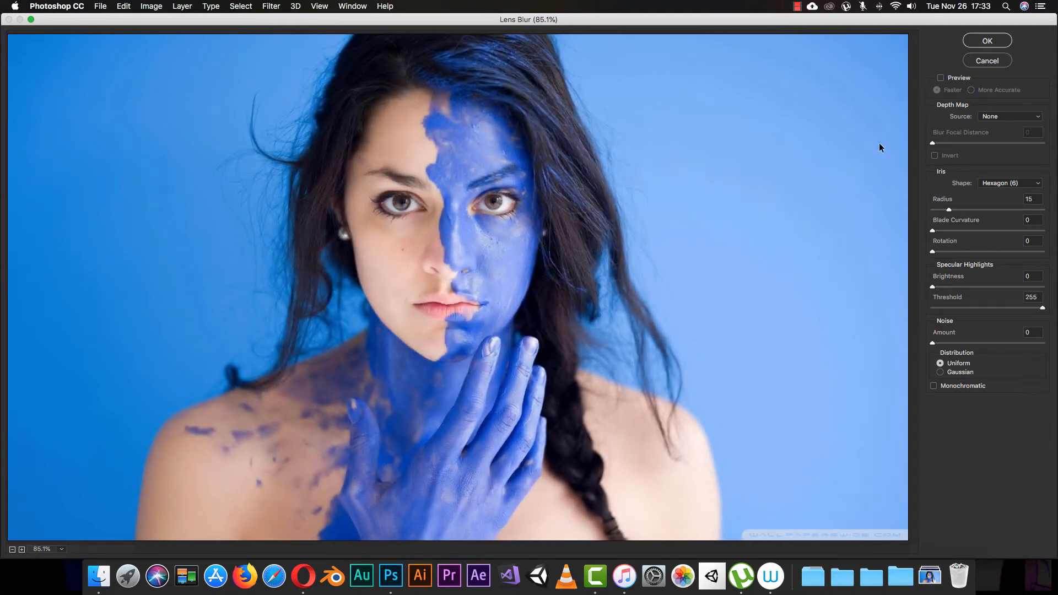
left_click(942, 78)
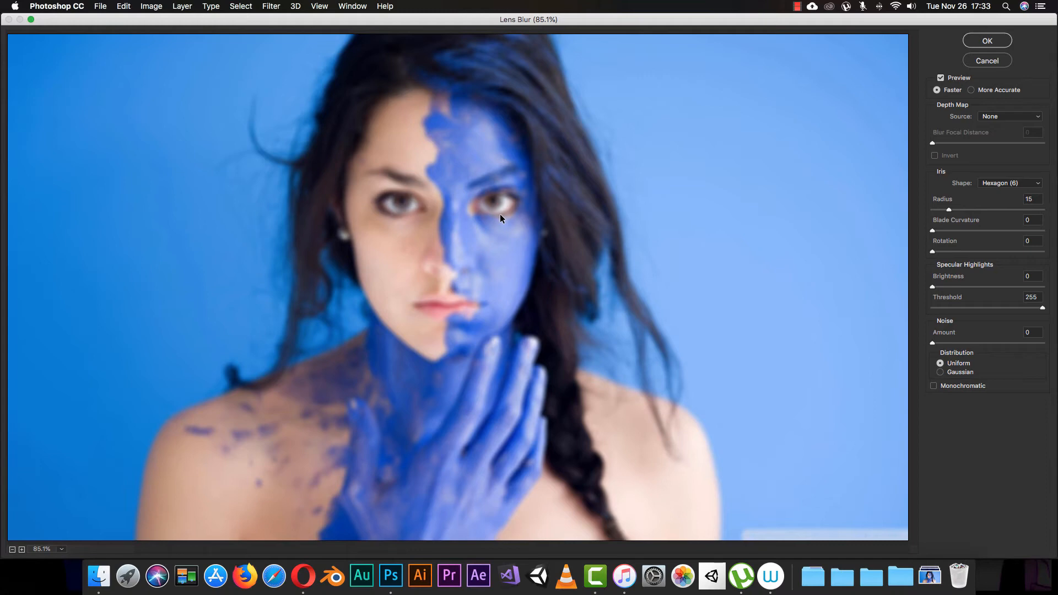
Set the Lens Blur depth map source to Layer Mask with a blur focal distance of 52
left_click(1012, 117)
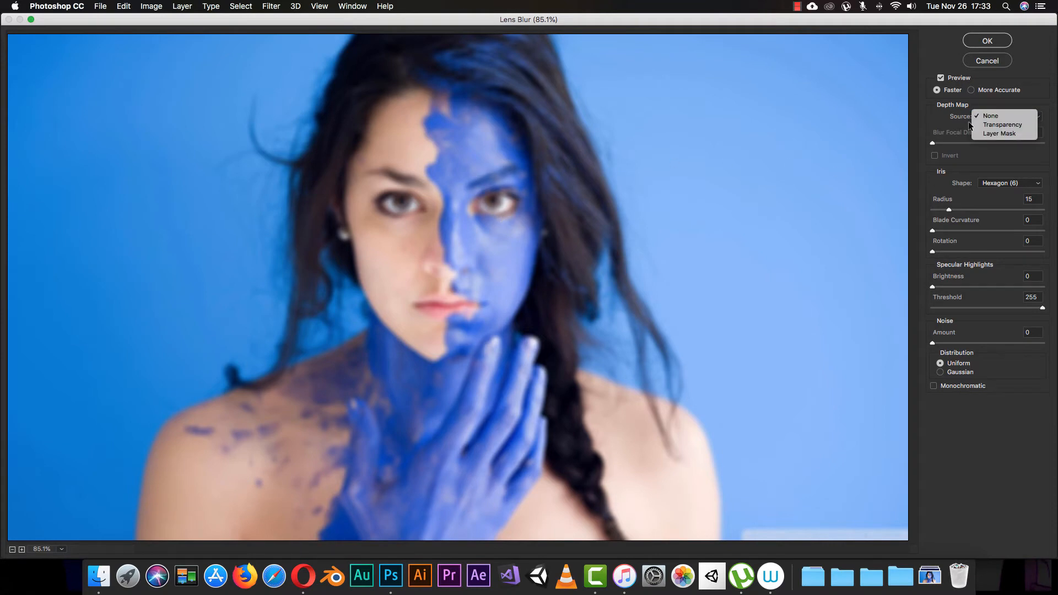
left_click(994, 133)
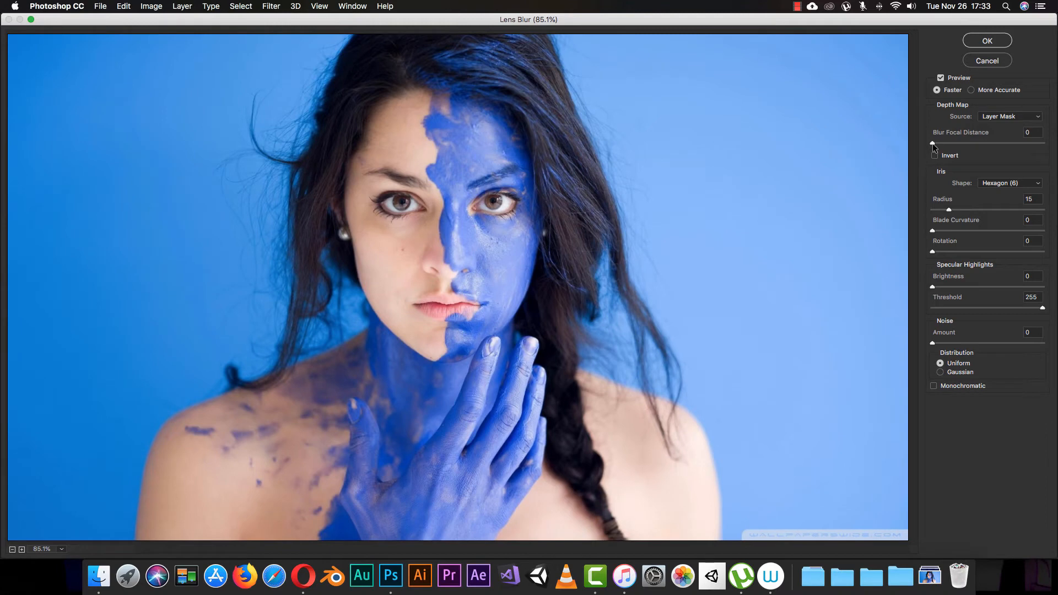
left_click_drag(959, 143, 1009, 145)
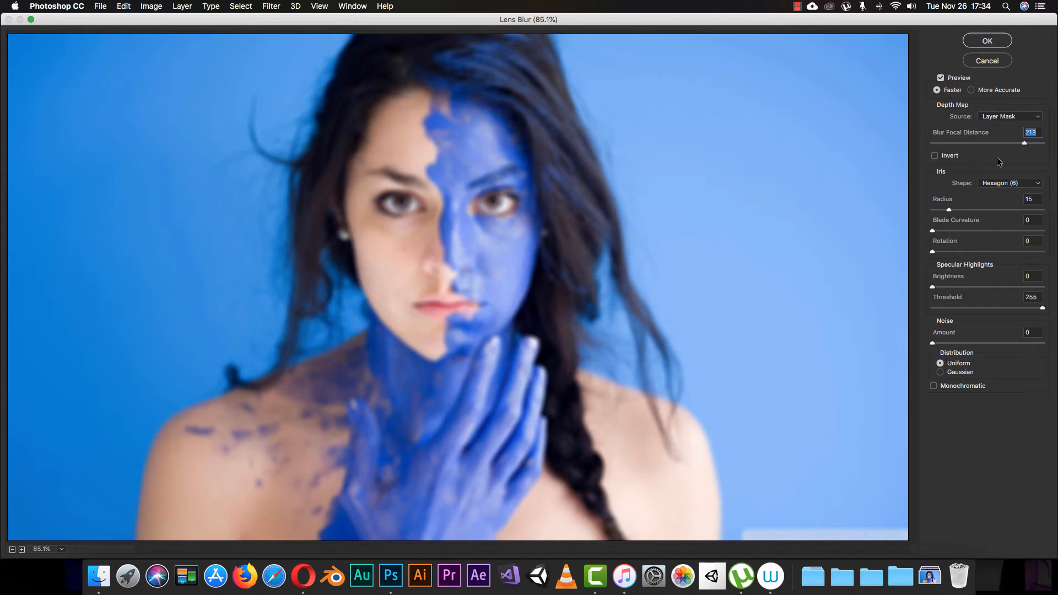
type("52")
Switch the depth map's Invert option on and off to compare the blur, leaving it off
left_click(935, 155)
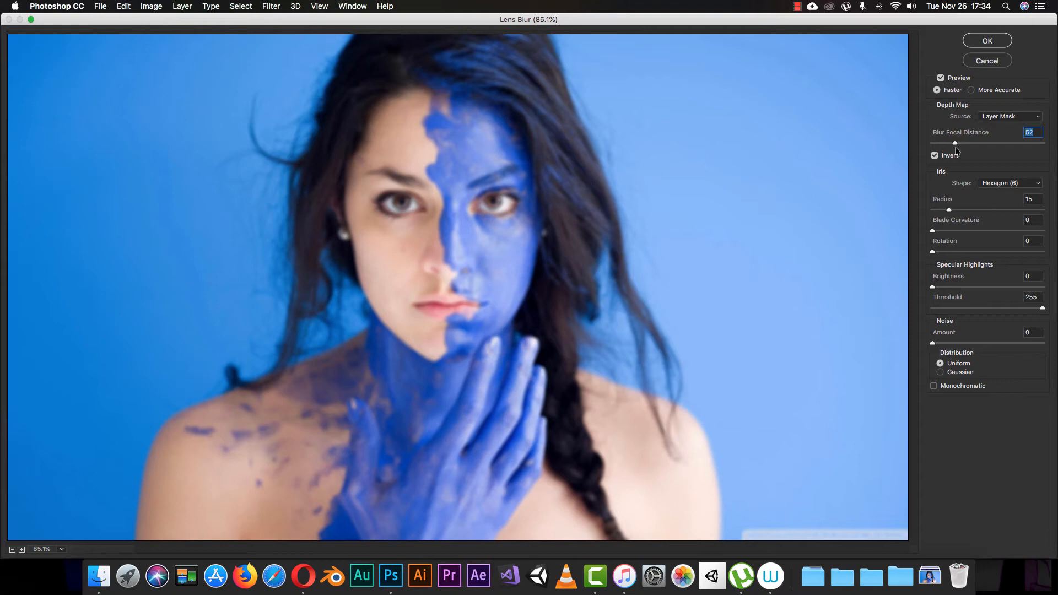
left_click(935, 155)
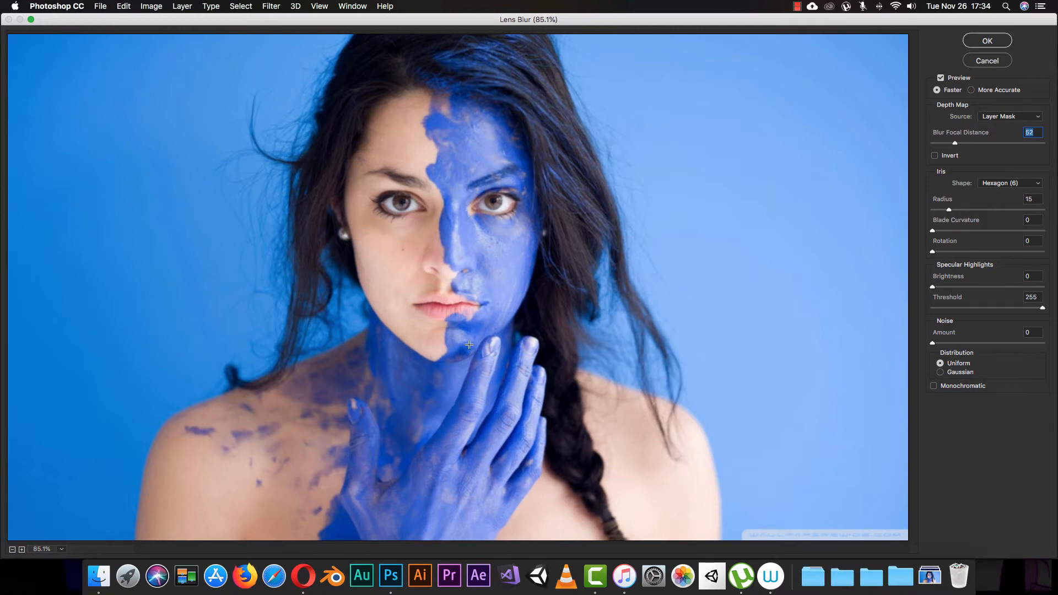
left_click(934, 155)
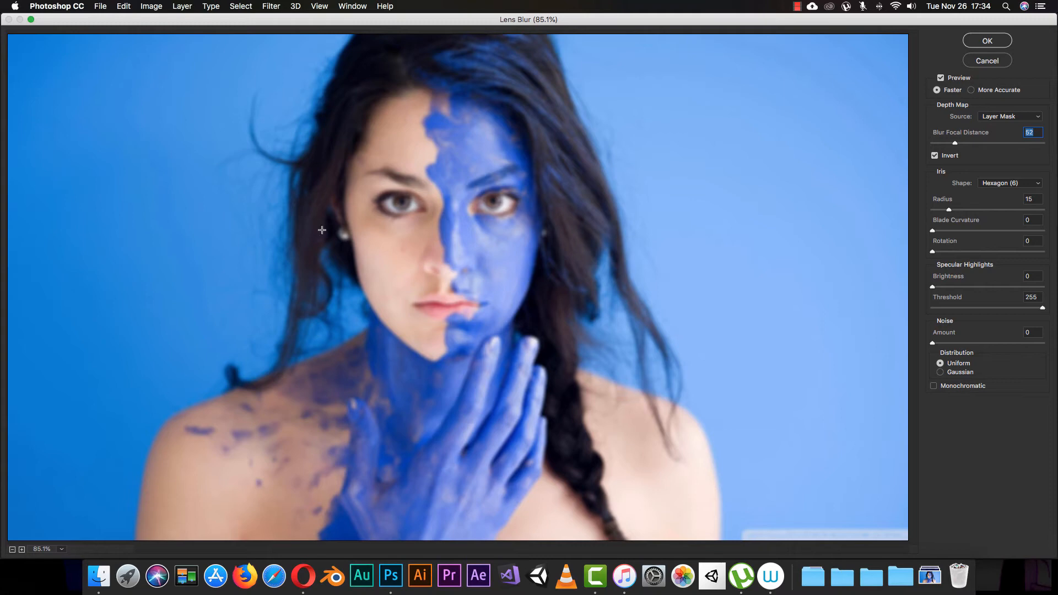
left_click(935, 156)
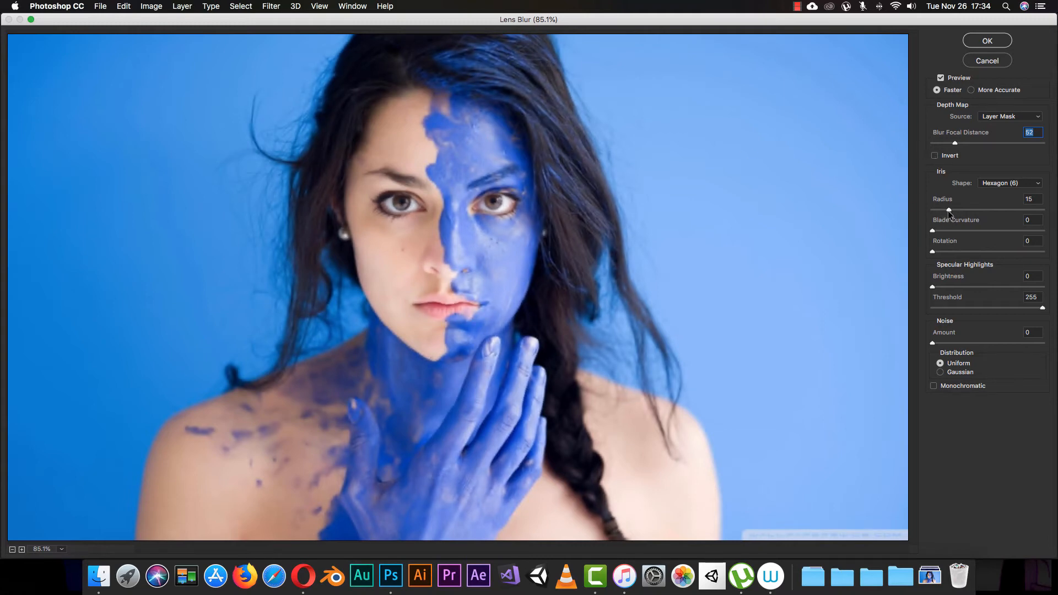
Set the Lens Blur iris radius to 21 and apply the filter
left_click_drag(949, 210, 962, 210)
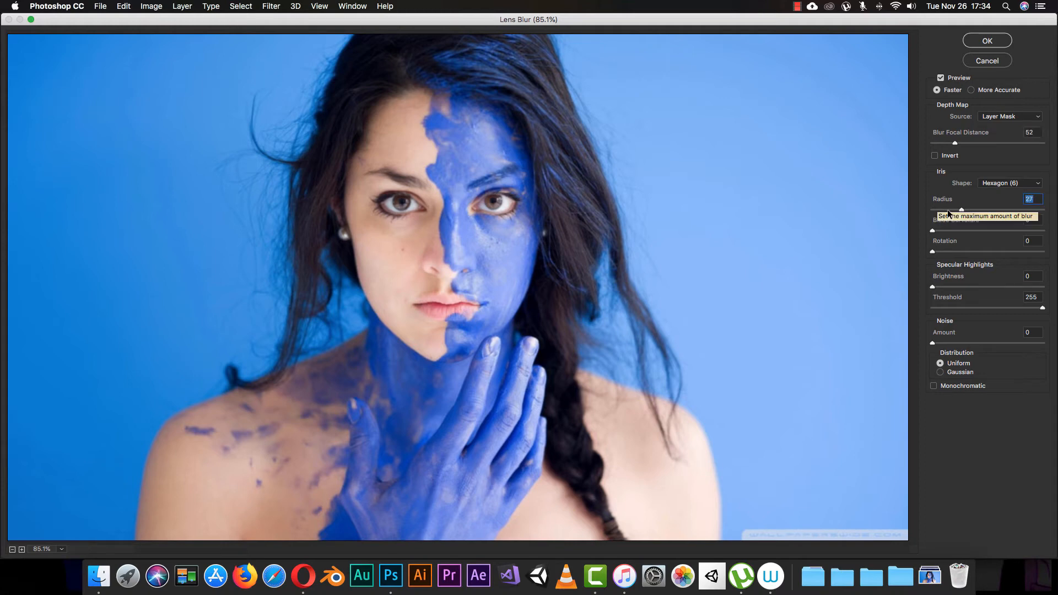
type("21")
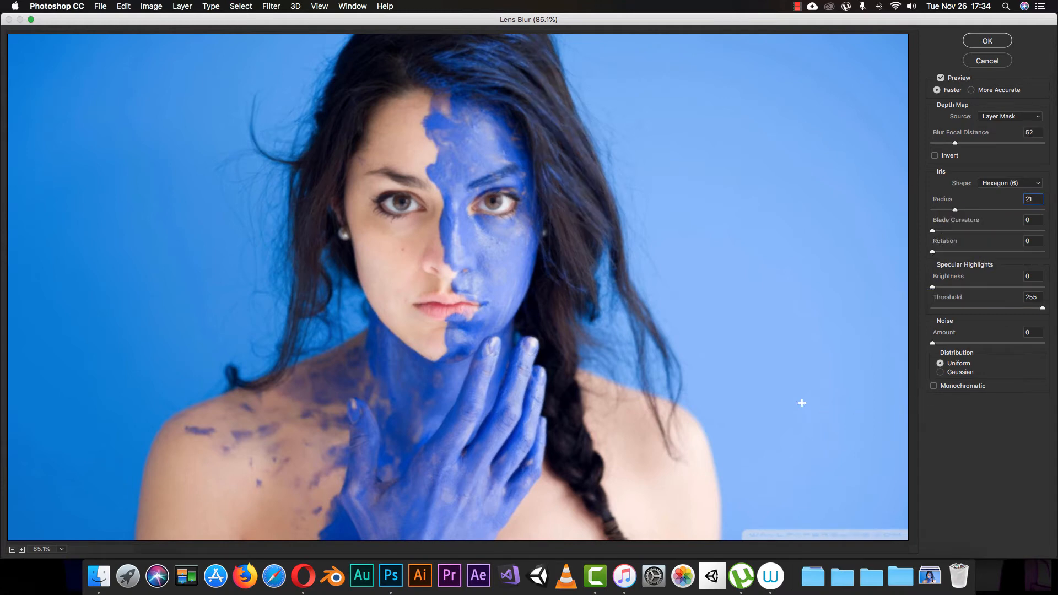
left_click(986, 41)
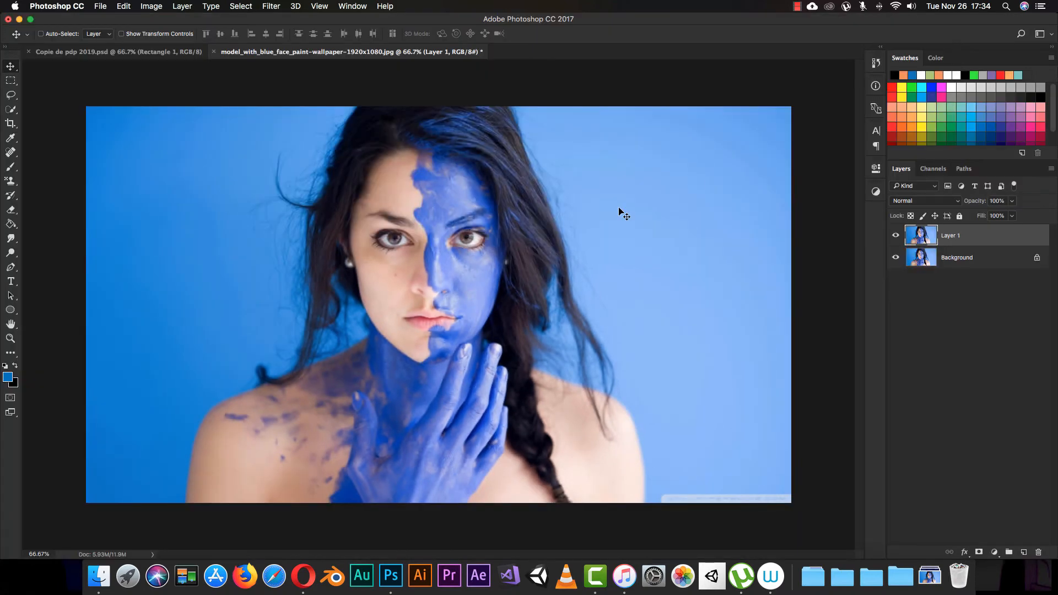
Toggle Layer 1's visibility repeatedly to compare the Lens Blur result with the original photo
left_click(895, 240)
left_click(895, 242)
left_click(895, 243)
left_click(895, 246)
left_click(895, 242)
left_click(896, 242)
left_click(898, 240)
left_click(896, 243)
Delete the lens-blurred Layer 1 and duplicate the Background onto a new layer
key("BackSpace")
key("super+j")
Start a Motion Blur on the new Layer 1, trying distances of 24 and 119 pixels and settling on 97 pixels
left_click(275, 8)
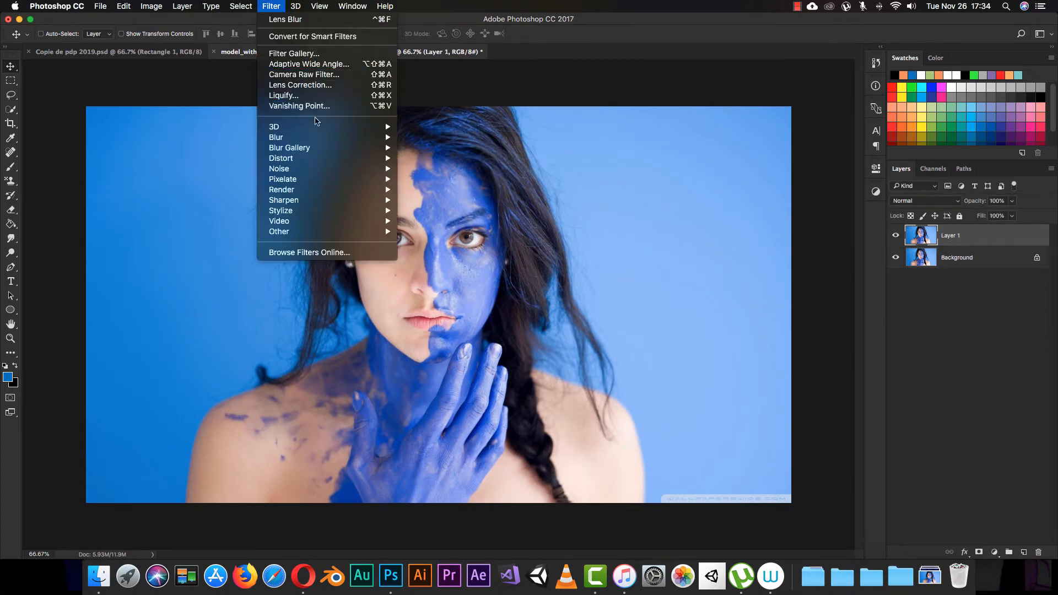
mouse_move(358, 142)
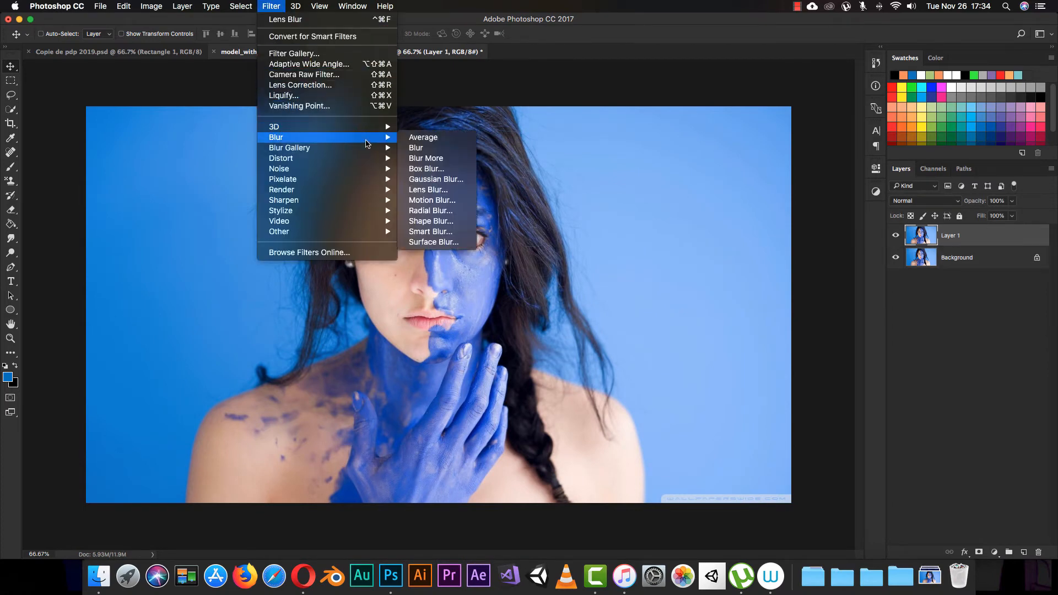
left_click(450, 205)
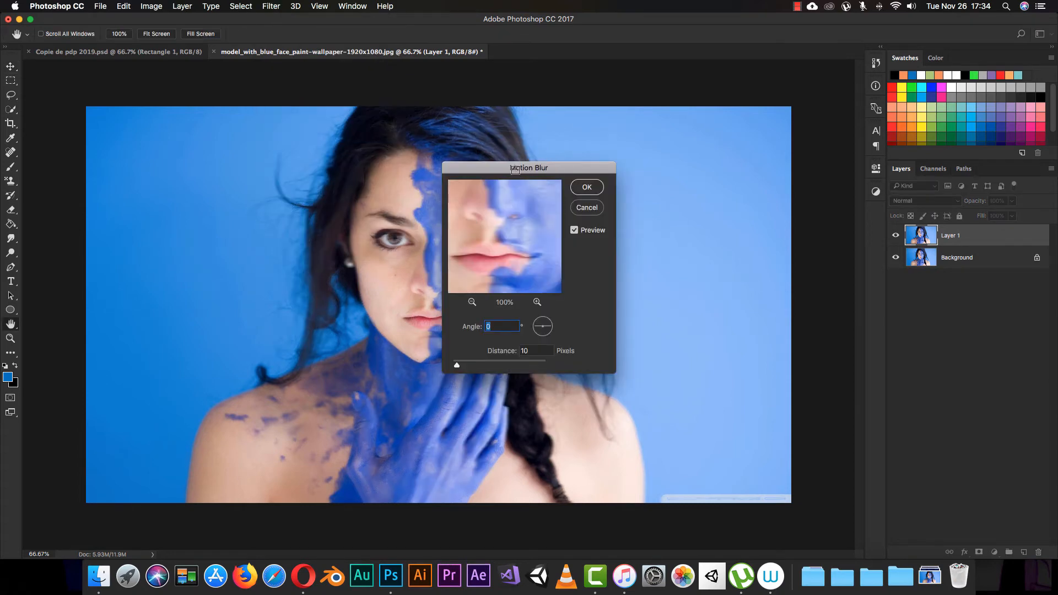
left_click_drag(514, 169, 684, 153)
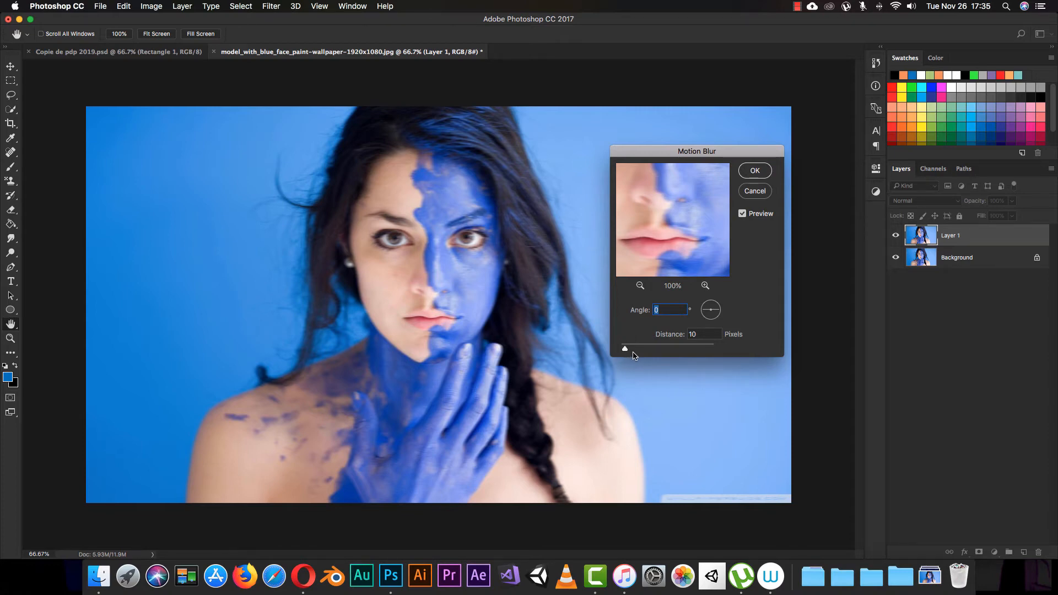
left_click_drag(626, 351, 633, 352)
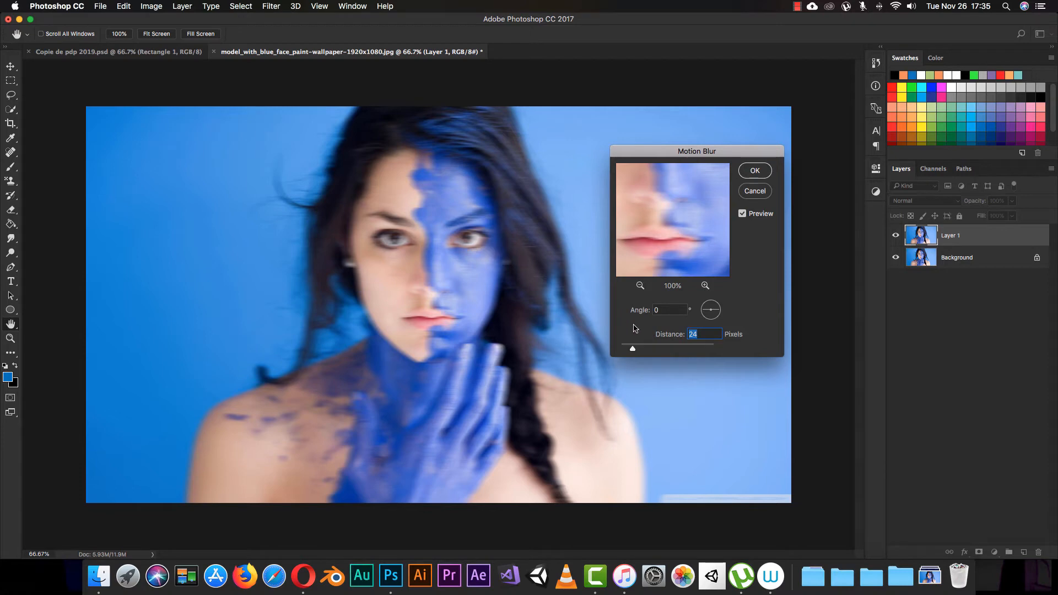
left_click_drag(632, 350, 657, 354)
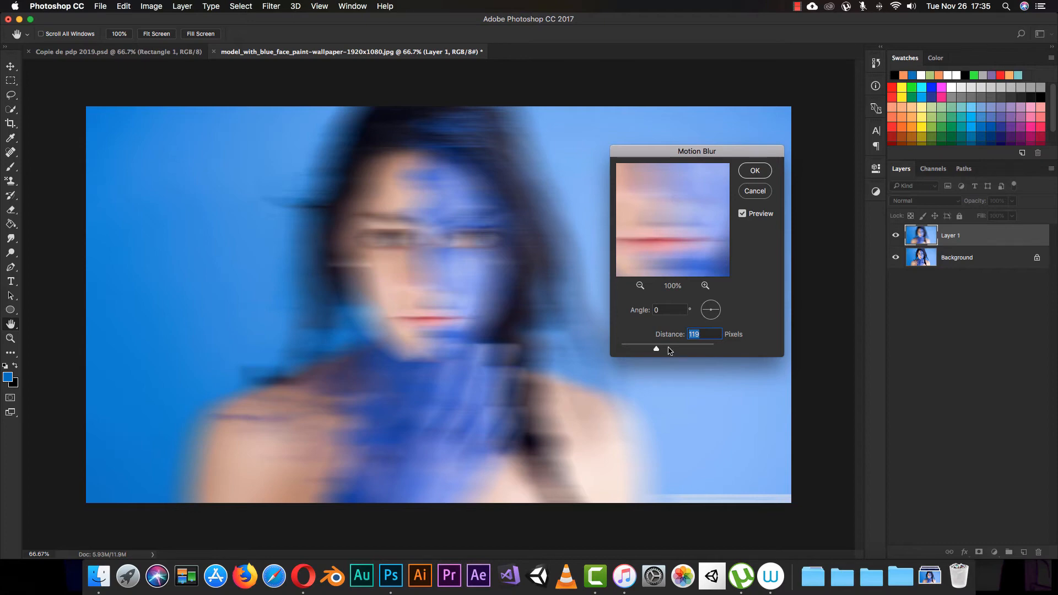
left_click_drag(656, 351, 653, 350)
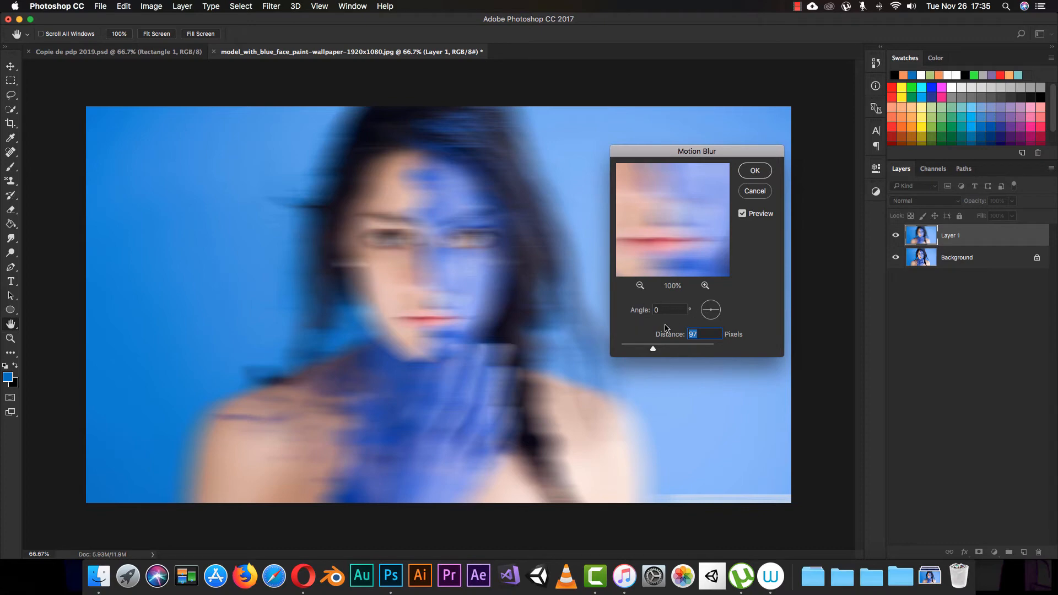
Test Motion Blur angles of -45, -90 and 45 degrees, and apply the blur at -45 degrees
left_click(716, 312)
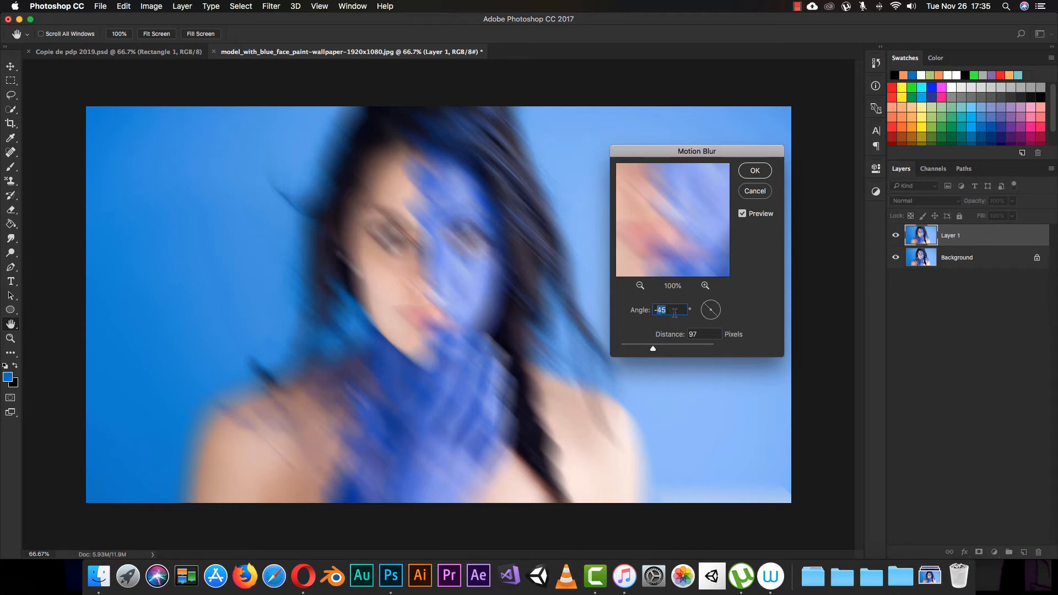
type("-90")
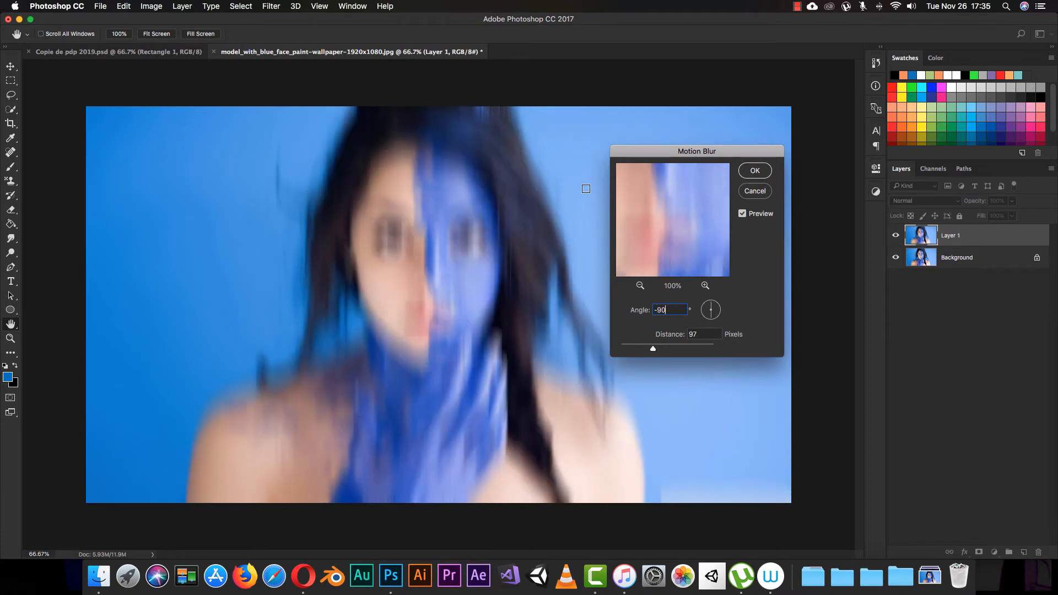
double_click(669, 310)
type("45")
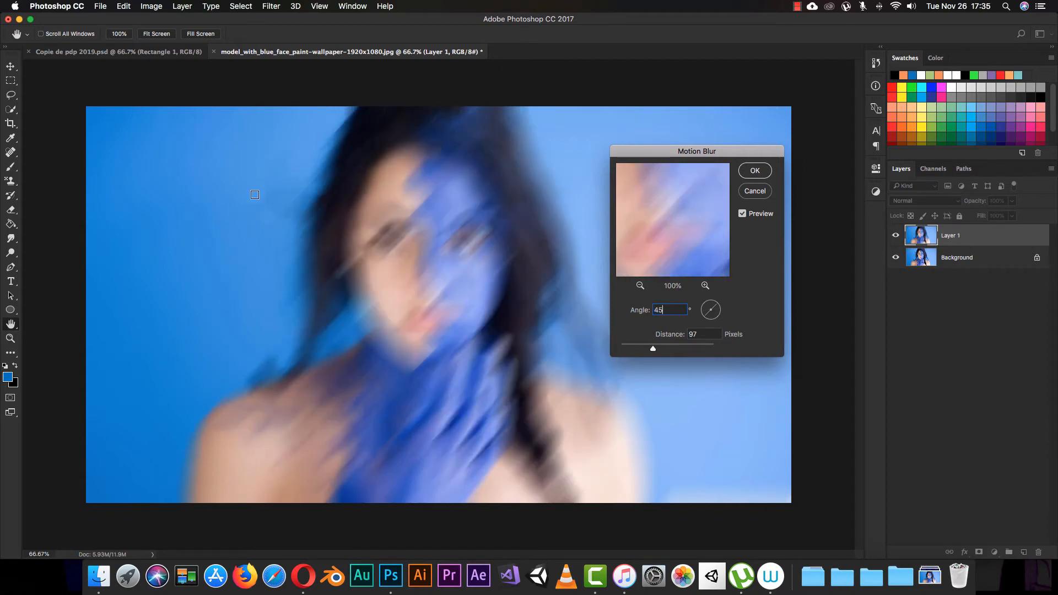
double_click(657, 310)
left_click(655, 309)
type("-")
left_click(753, 172)
Toggle Layer 1's visibility to compare the Motion Blur result with the original, leaving the layer hidden
left_click(896, 236)
left_click(896, 236)
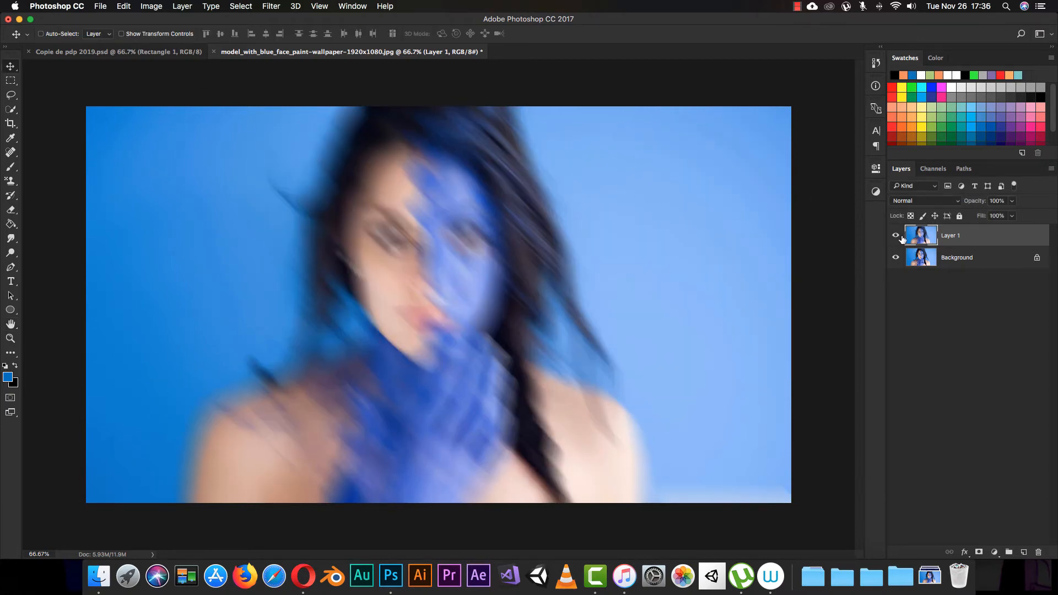
left_click(895, 236)
left_click(895, 236)
left_click(895, 236)
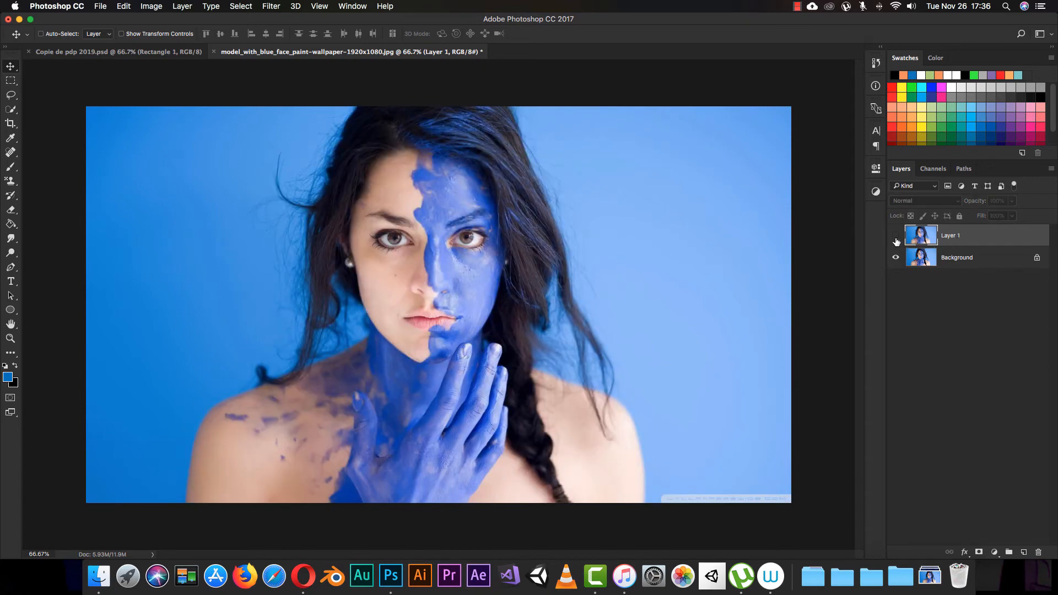
Duplicate the Background beneath the hidden Layer 1 and start a Radial Blur on the copy, keeping the dialog clear of the face
left_click(958, 259)
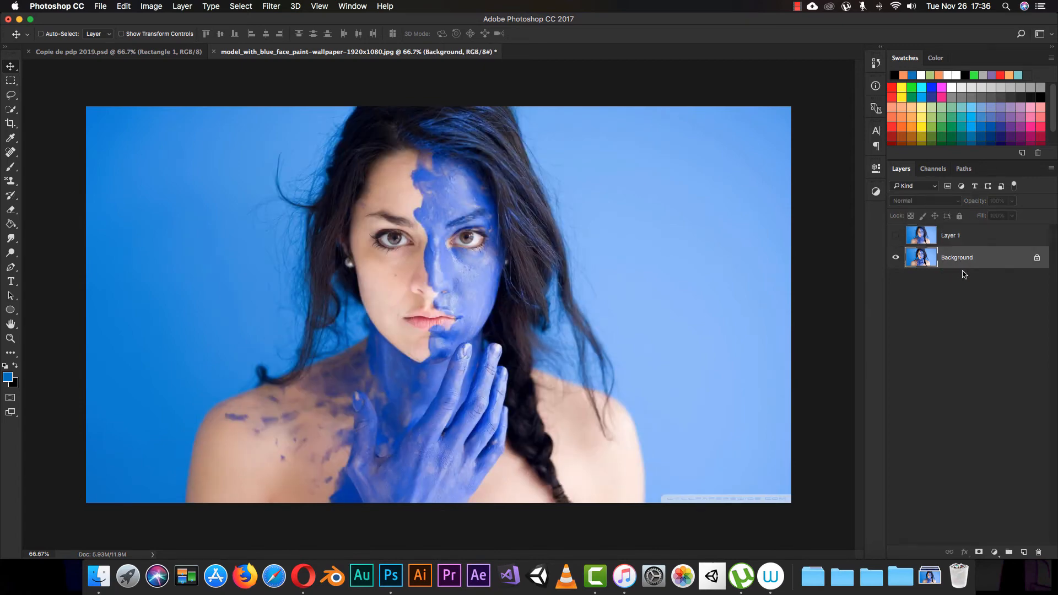
key("super+j")
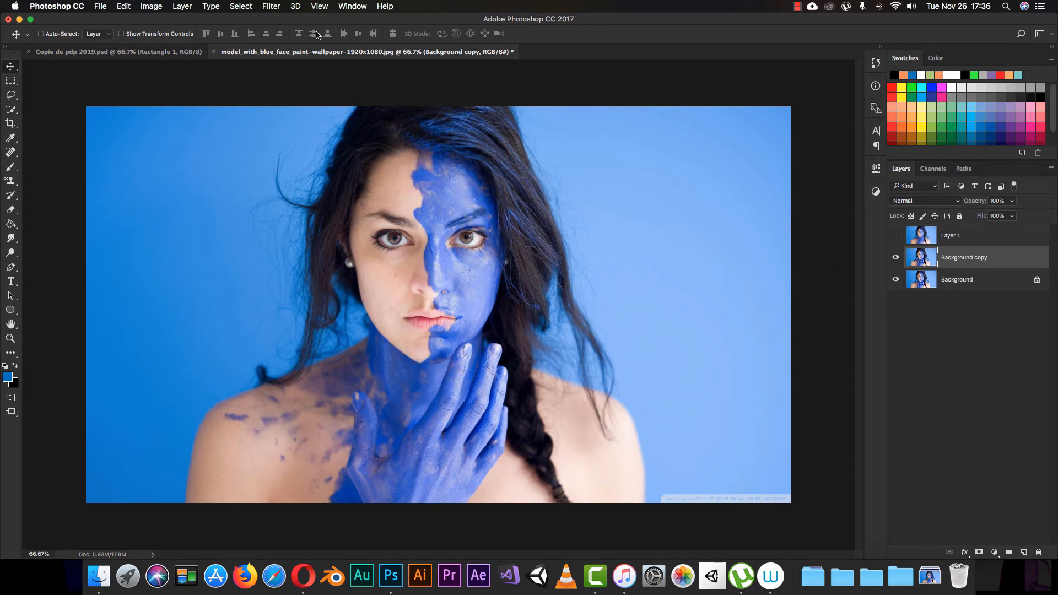
left_click(272, 6)
mouse_move(365, 139)
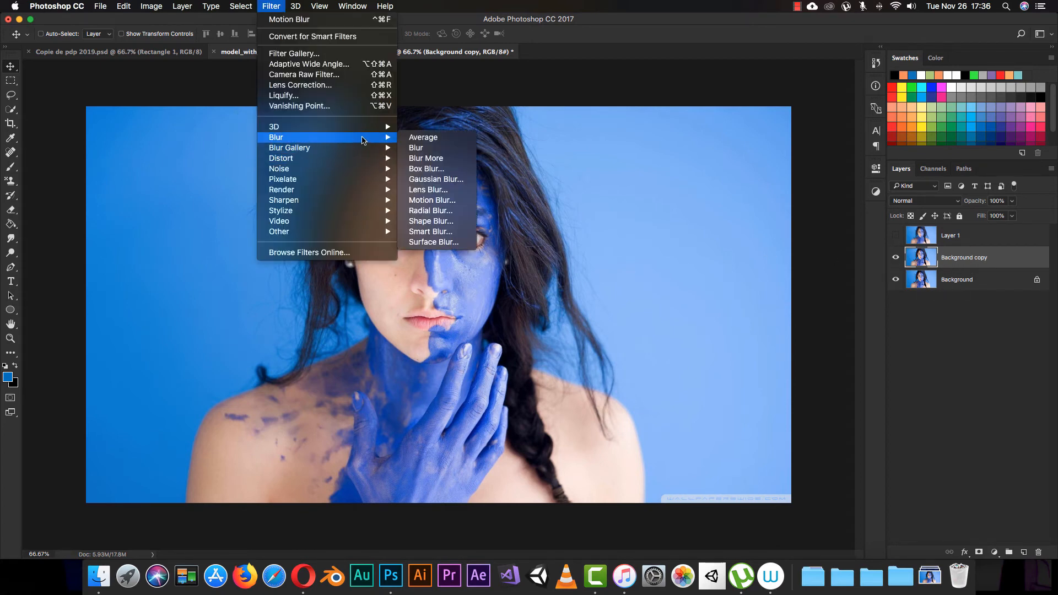
left_click(433, 214)
left_click_drag(523, 146, 689, 149)
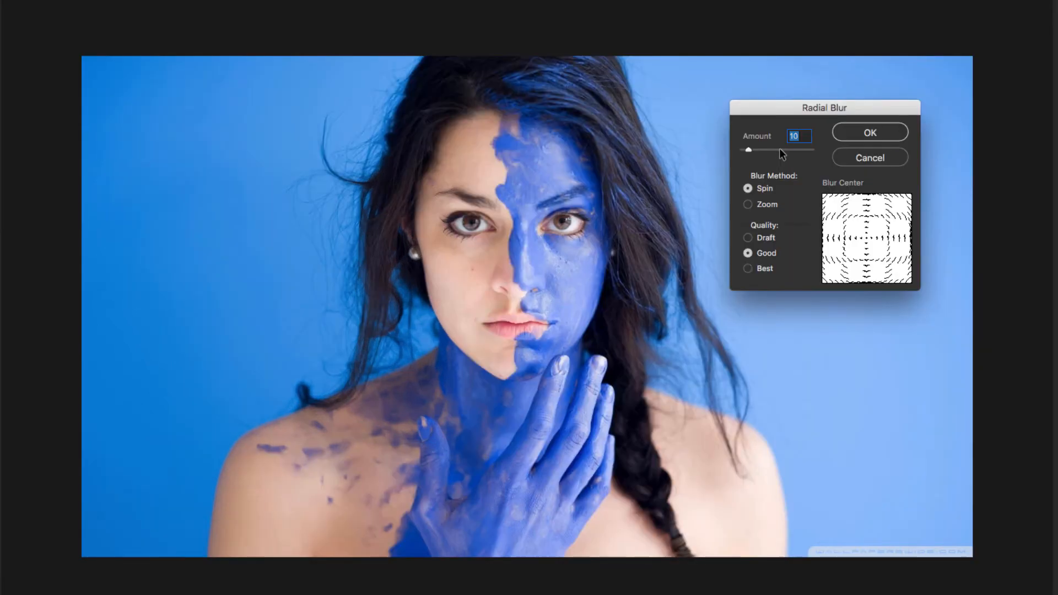
Try Radial Blur amounts of 100 and 36 with the Spin and Zoom methods, and apply Spin at amount 25 with Good quality
left_click_drag(751, 150, 821, 167)
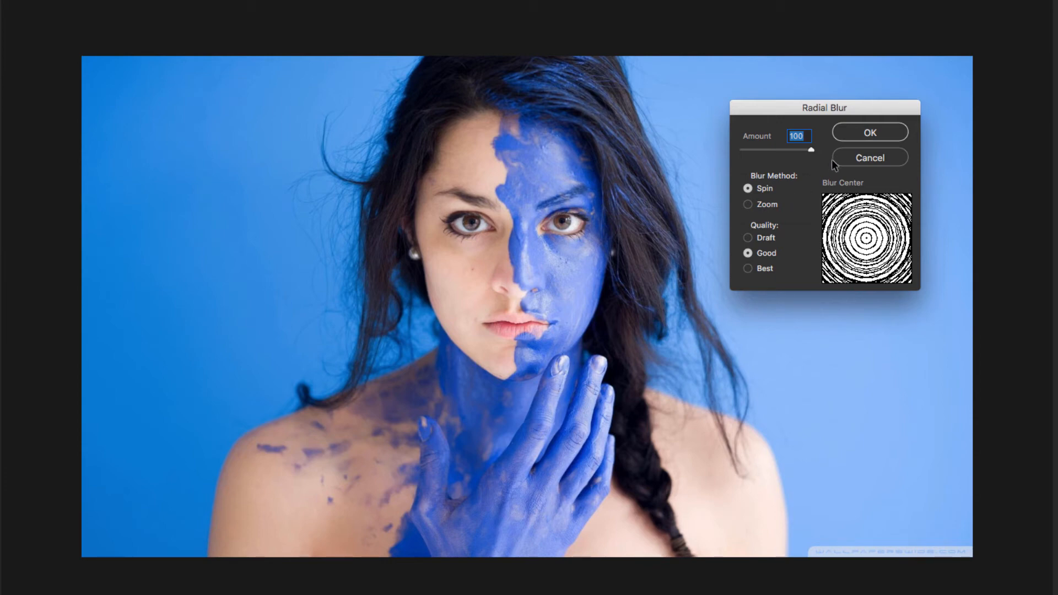
left_click_drag(809, 151, 764, 152)
left_click(748, 206)
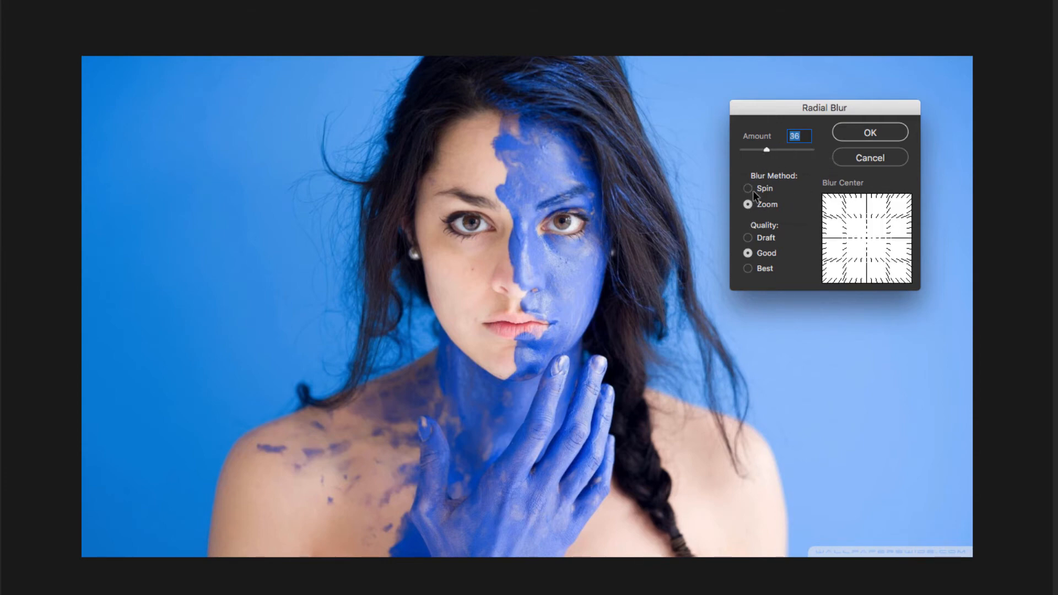
left_click(749, 186)
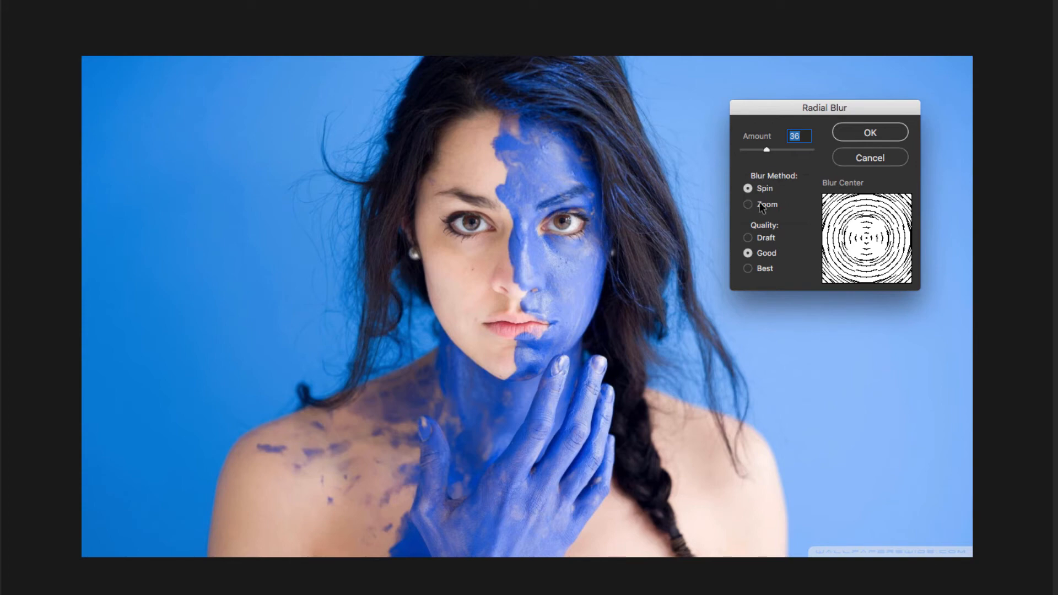
left_click(748, 206)
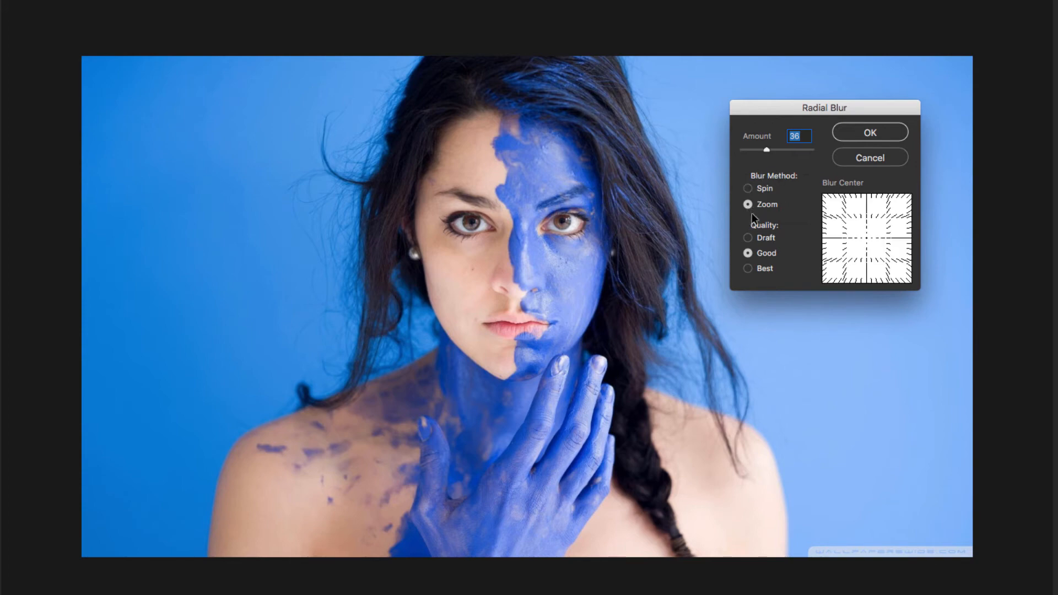
left_click(749, 186)
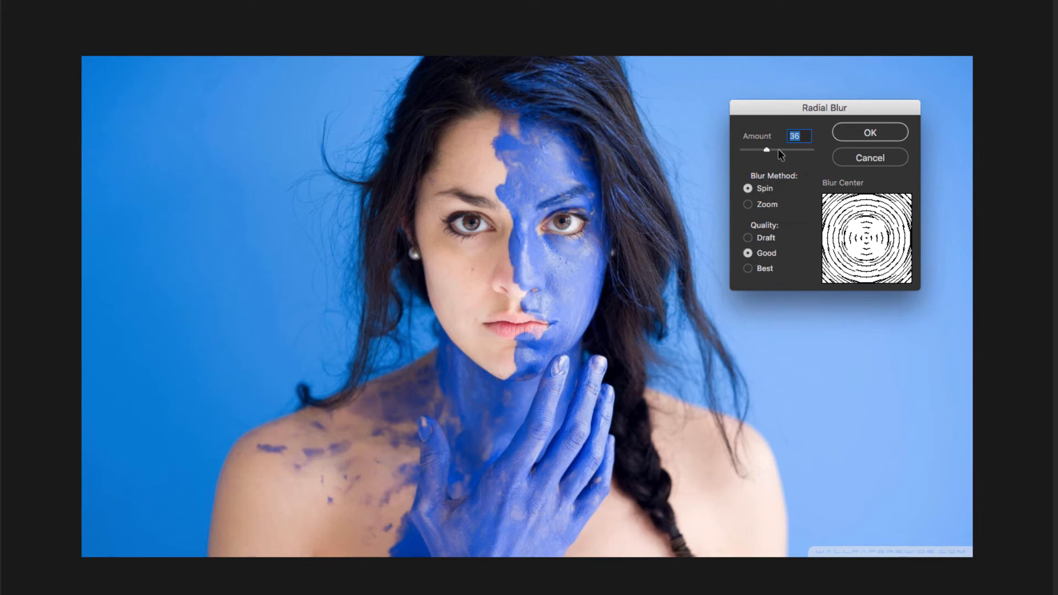
type("25")
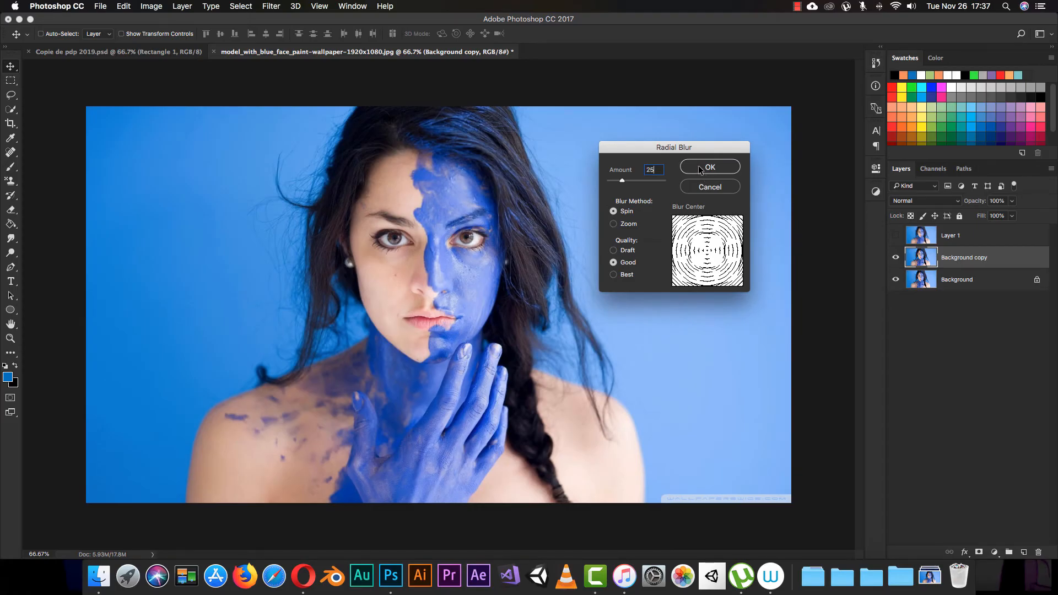
left_click(700, 171)
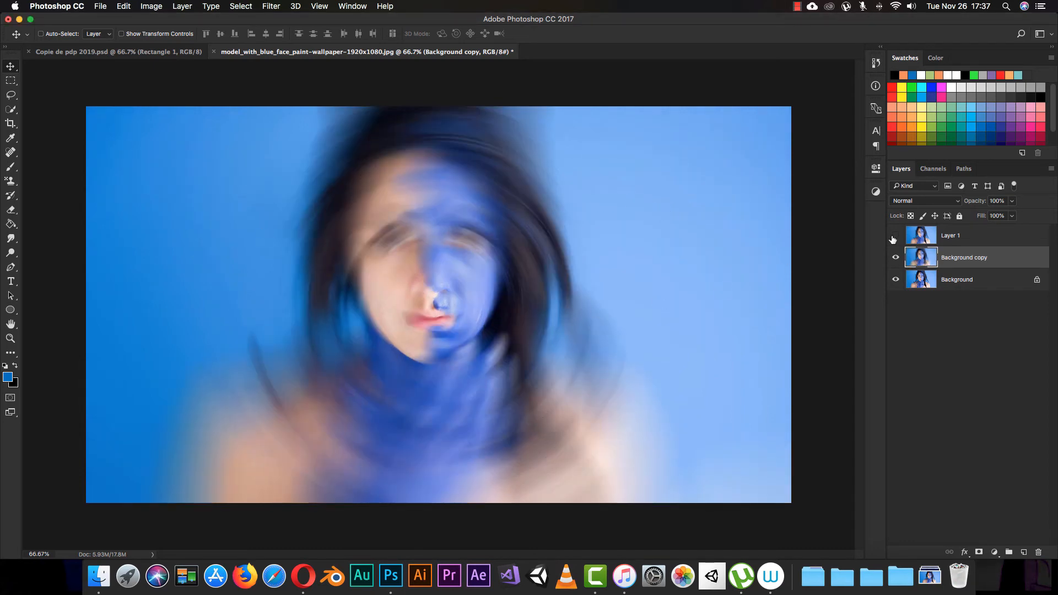
Toggle the Background copy's visibility to compare the spin blur with the original, leaving the copy visible
left_click(896, 255)
left_click(894, 258)
left_click(893, 260)
left_click(895, 238)
left_click(895, 236)
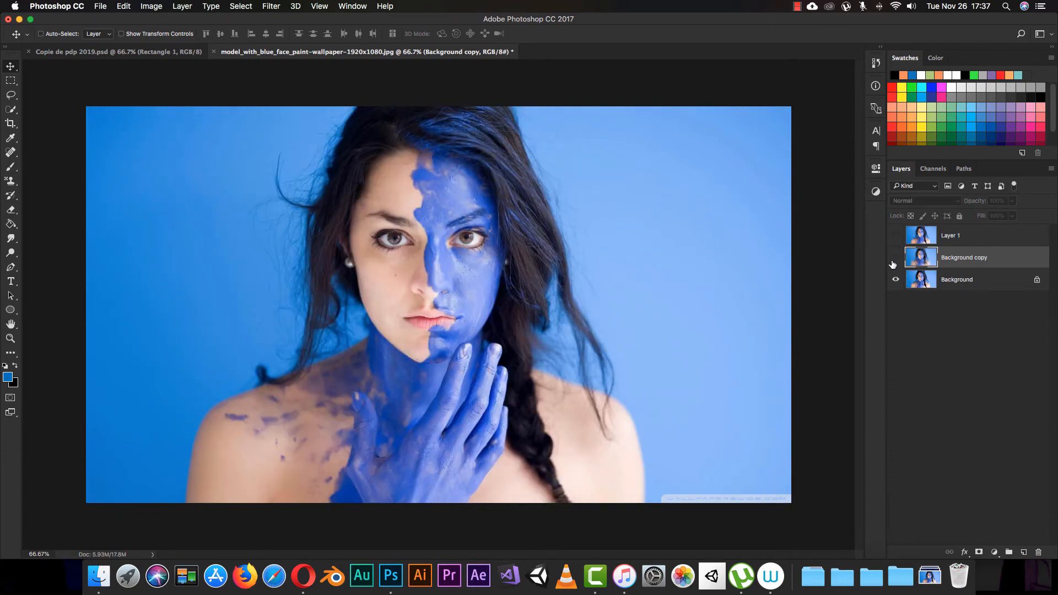
left_click(895, 257)
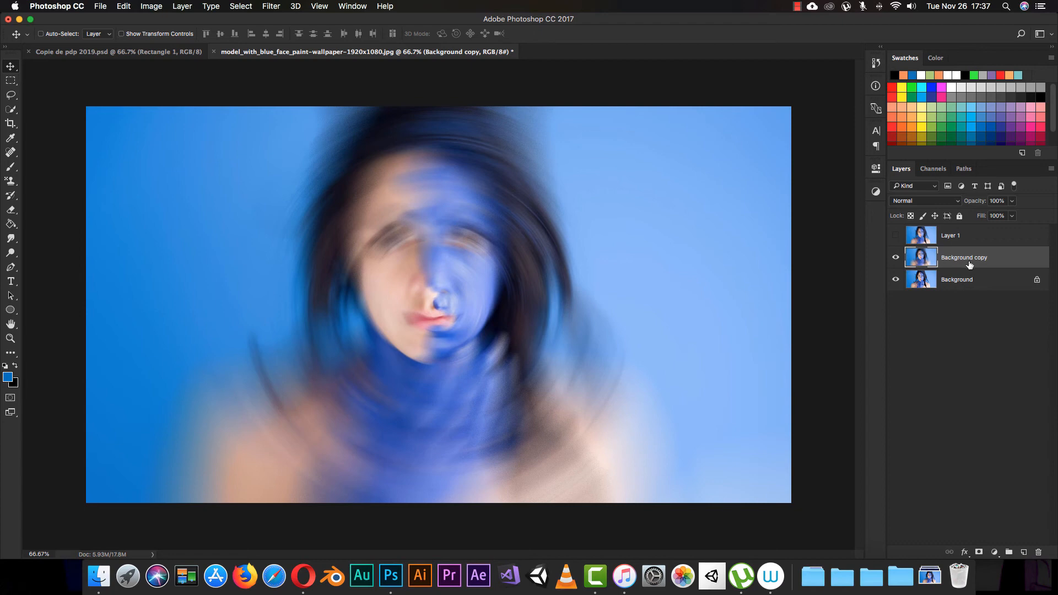
Replace the blurred copy with a fresh duplicate of the Background and reapply the last Radial Blur to it
key("Delete")
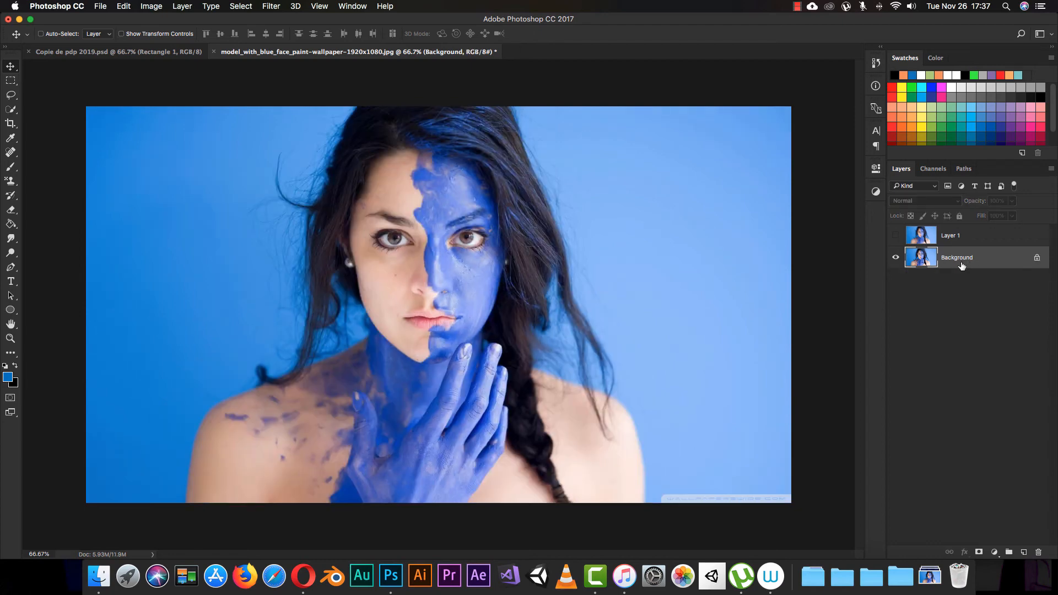
key("super+z")
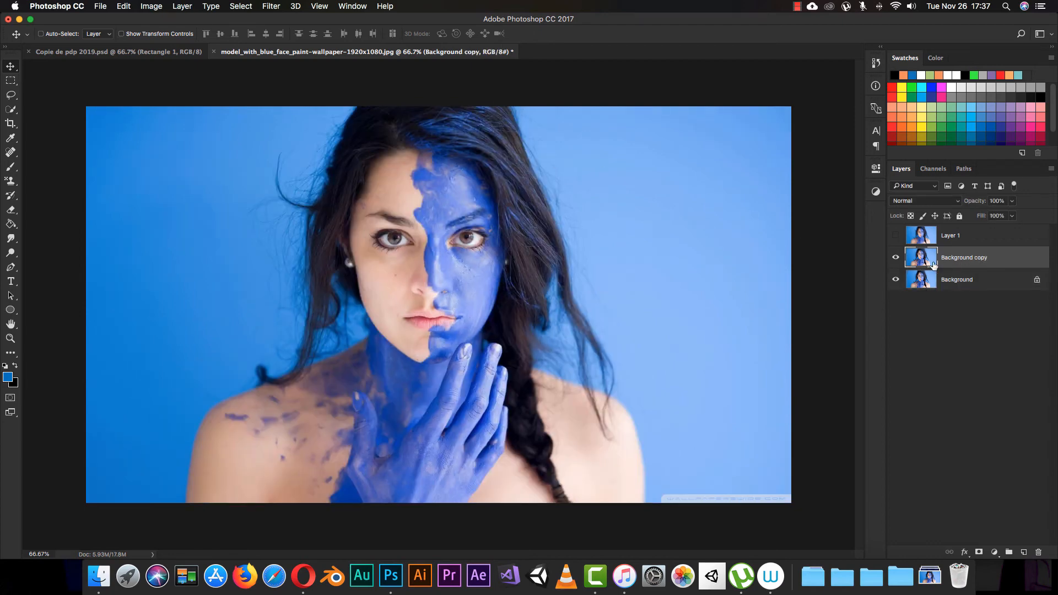
left_click(960, 282)
left_click(970, 259)
left_click(280, 6)
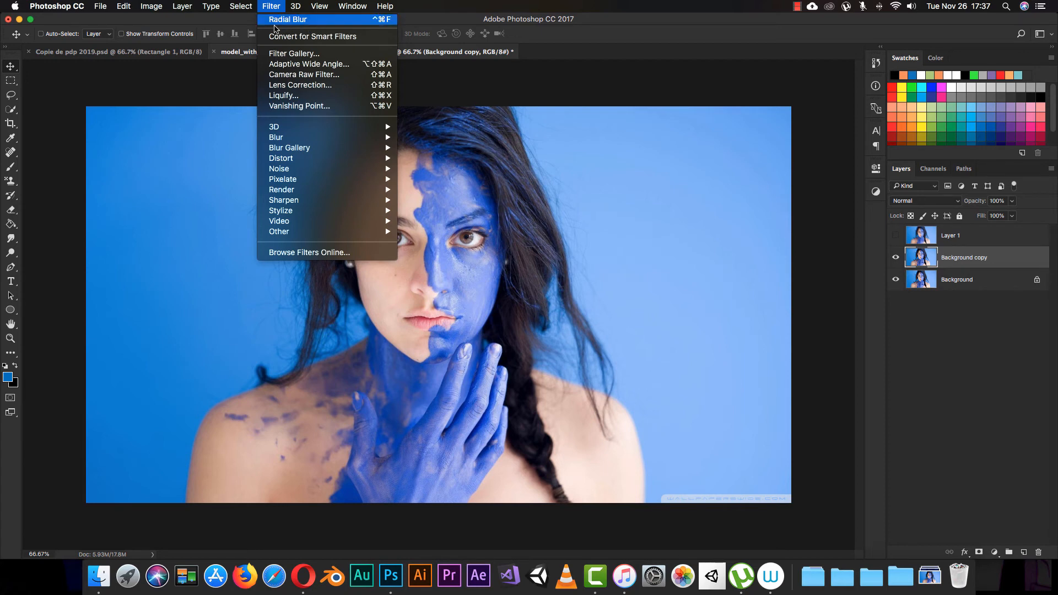
left_click(325, 20)
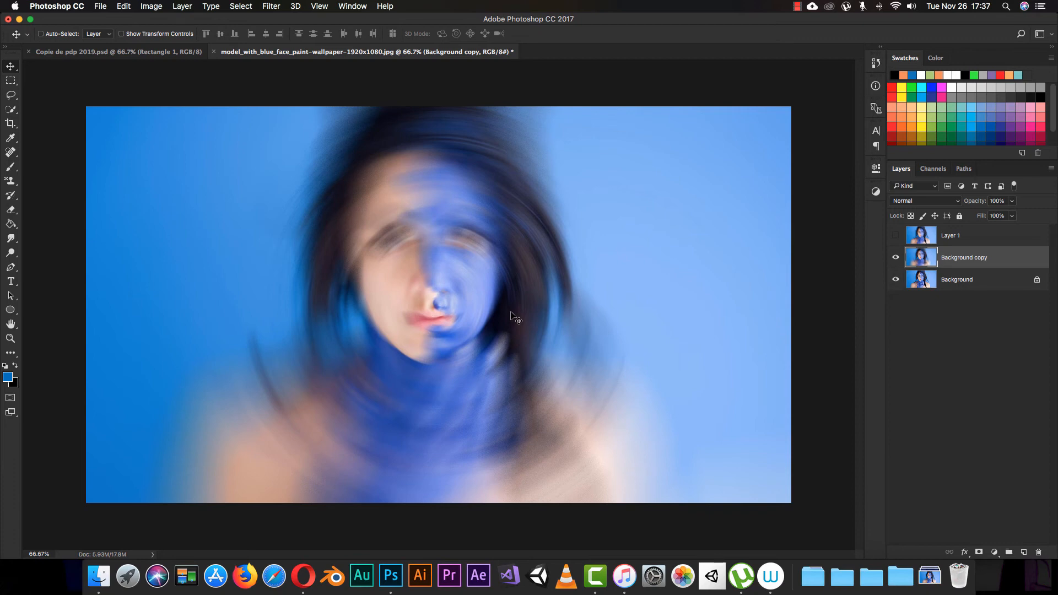
Replace the spin-blurred copy with a new Background duplicate and apply a Zoom Radial Blur to it at amount 25, Good quality
key("BackSpace")
key("super+j")
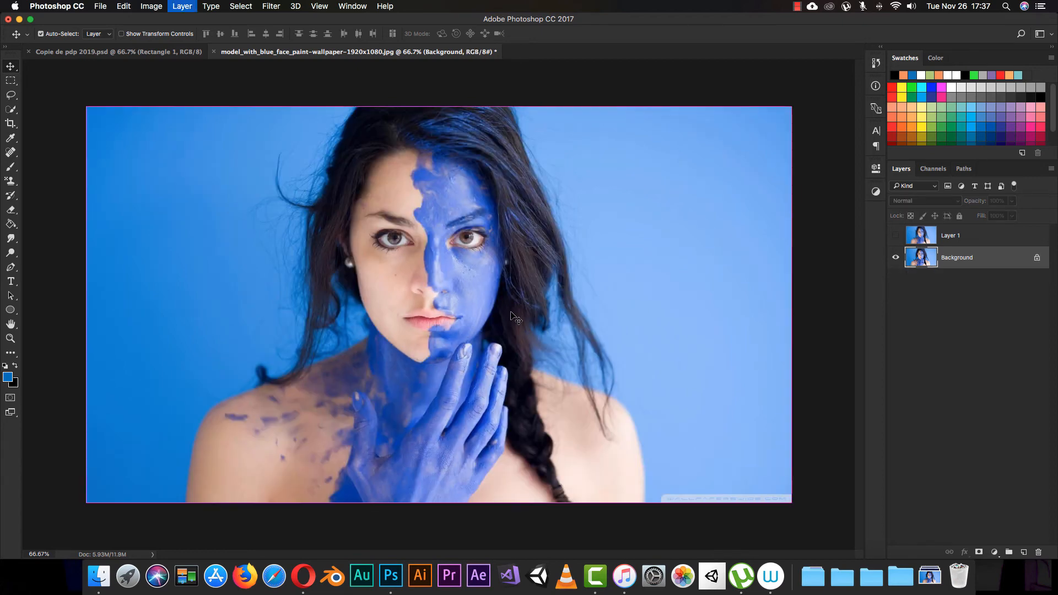
left_click(281, 11)
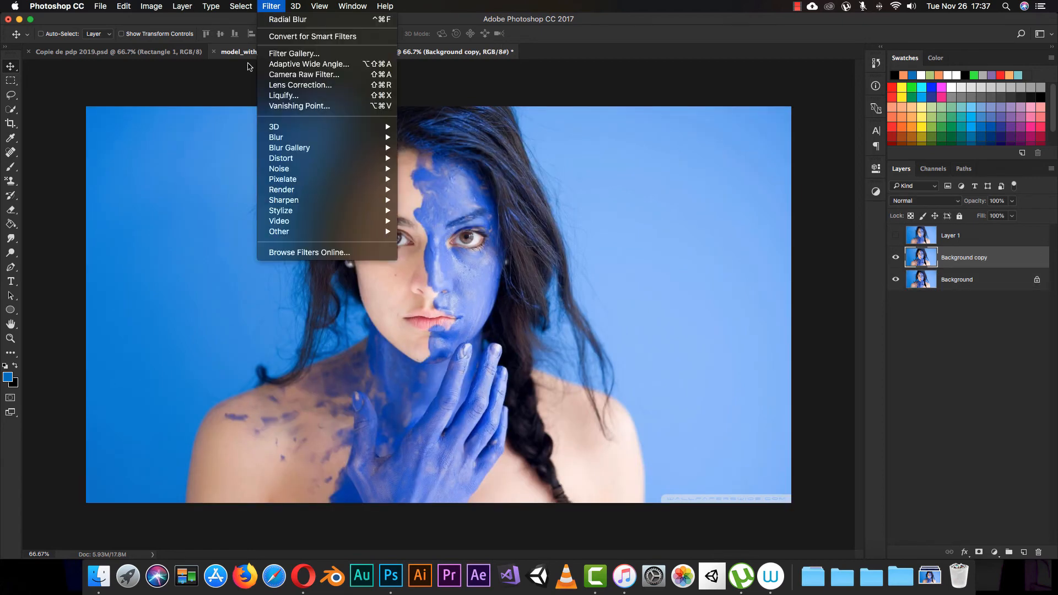
mouse_move(361, 139)
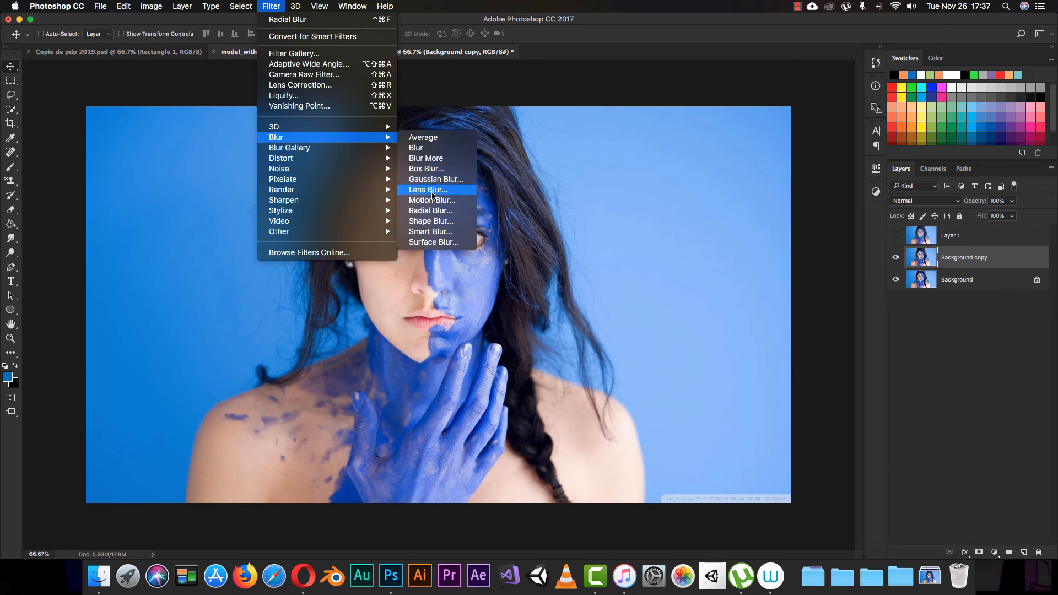
left_click(430, 211)
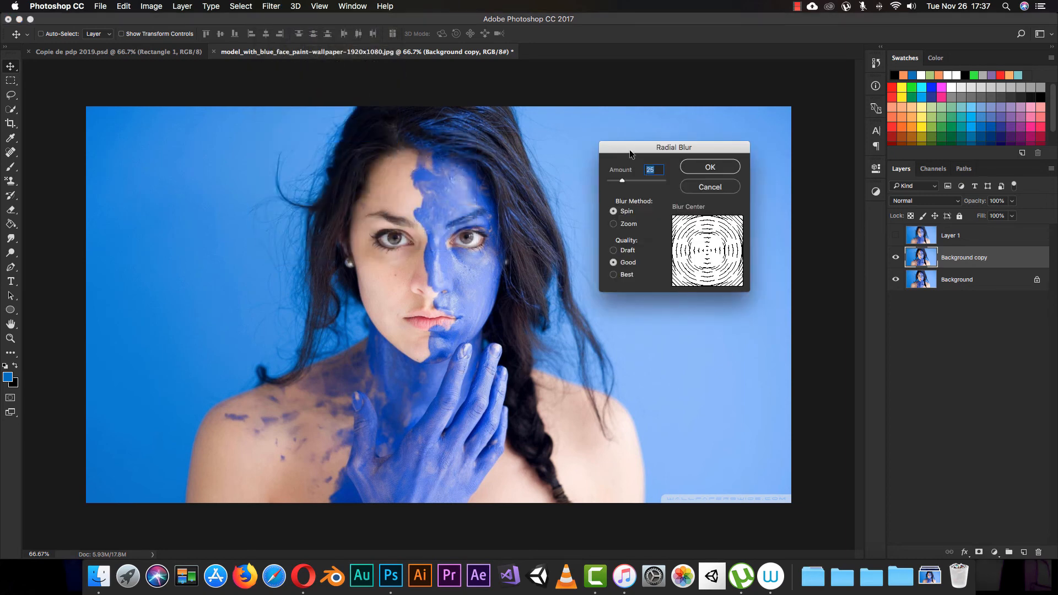
left_click_drag(630, 153, 658, 142)
left_click(645, 213)
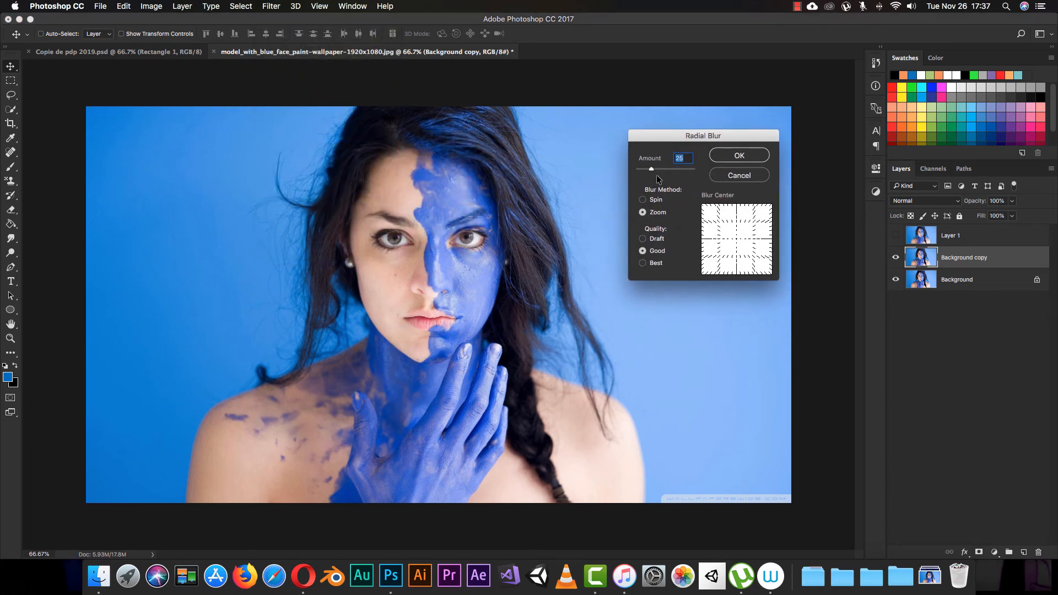
left_click(716, 158)
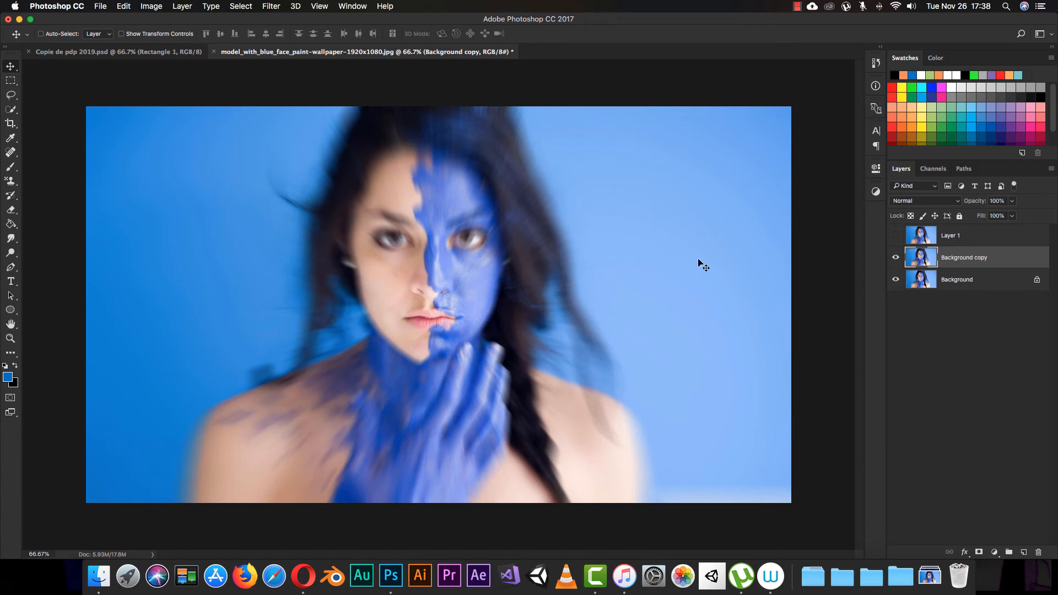
Hide the zoom-blurred copy and start a Shape Blur on a new Background duplicate, keeping the dialog clear of the face
left_click(895, 259)
left_click(919, 284)
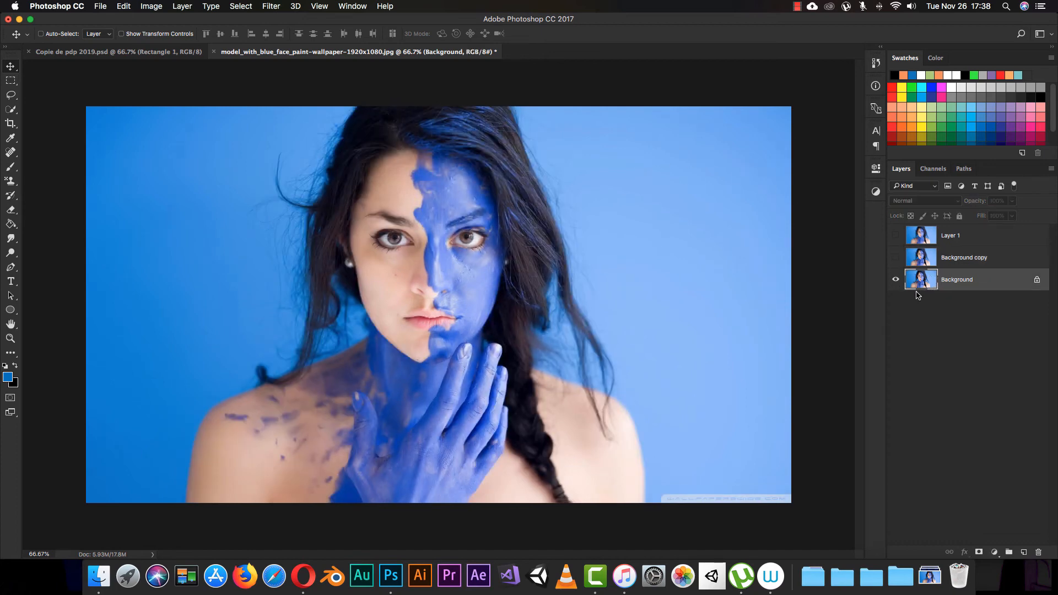
key("super+j")
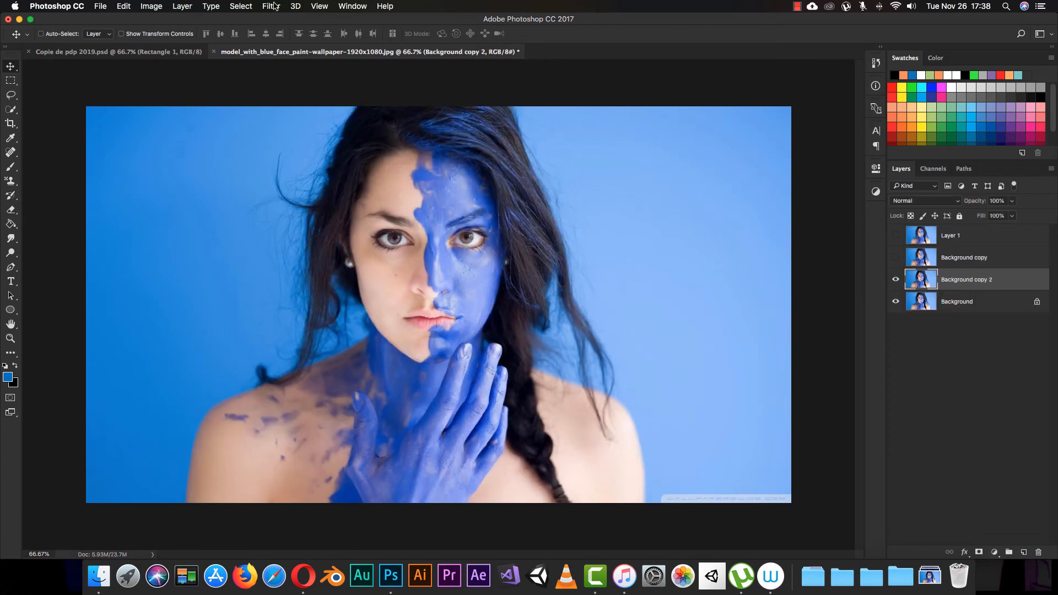
left_click(271, 6)
mouse_move(360, 139)
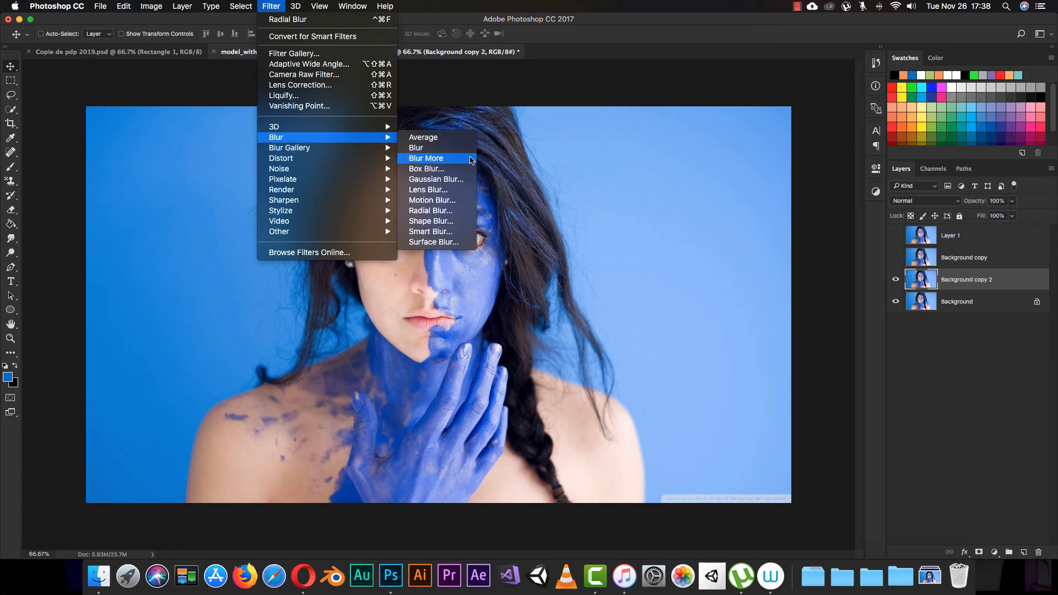
left_click(456, 226)
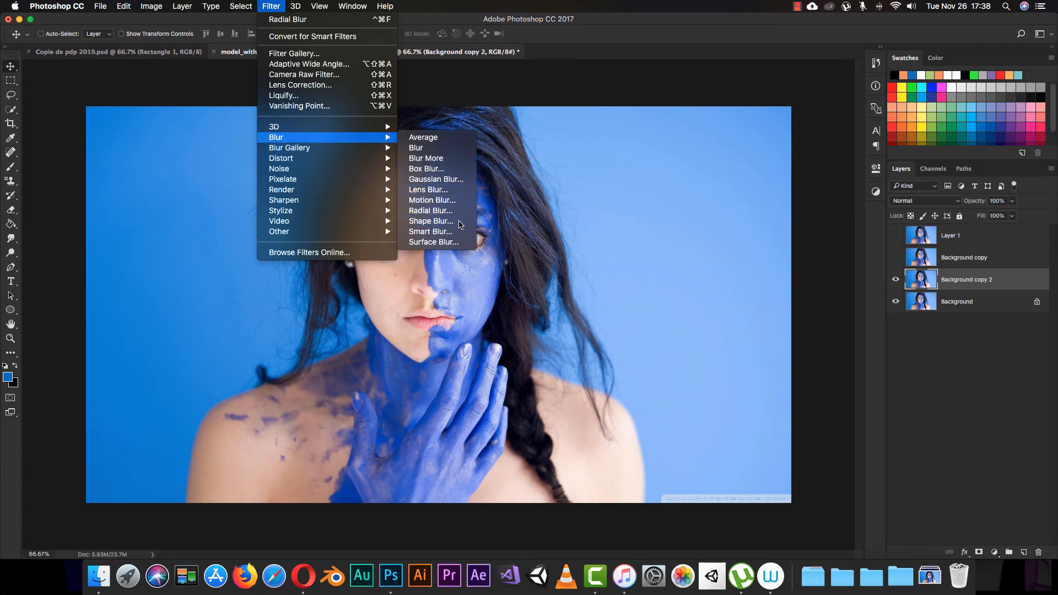
left_click_drag(511, 149, 662, 130)
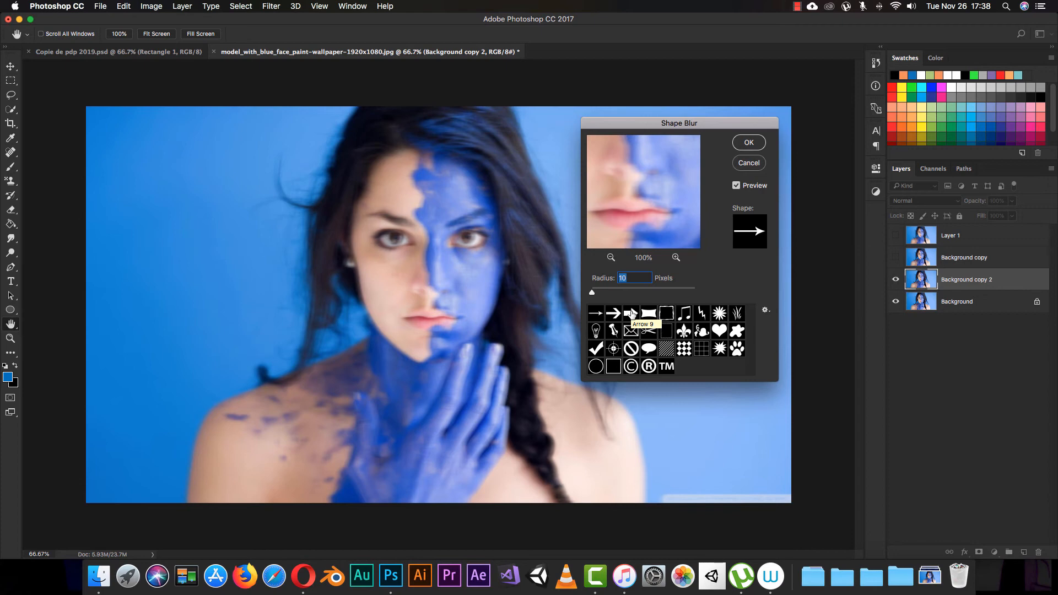
Apply the Shape Blur with the Arrow 9 shape at an 84-pixel radius after trying 142, and compare it with the original
left_click(631, 315)
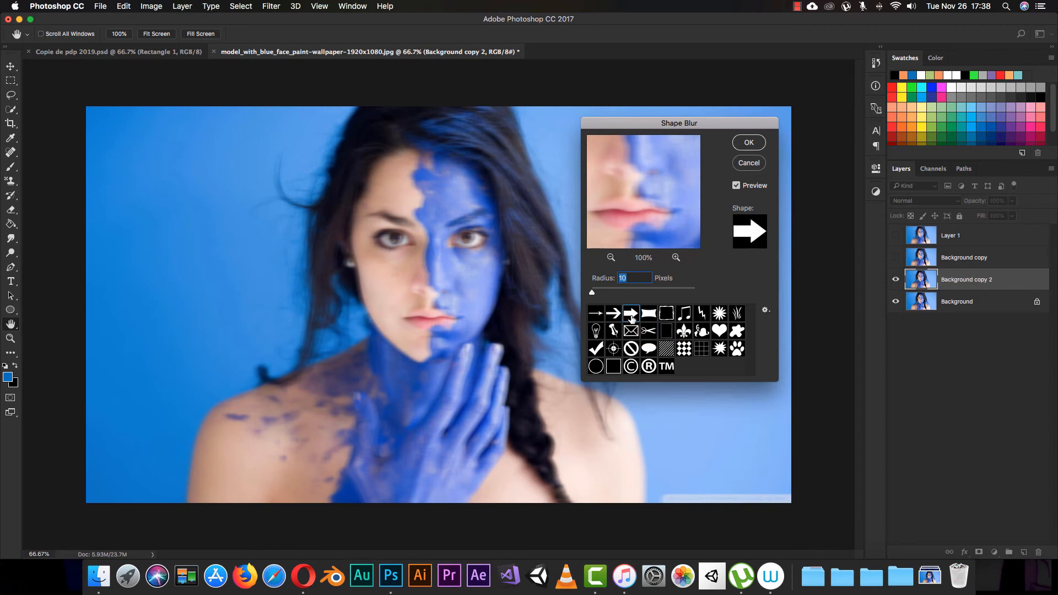
left_click_drag(592, 293, 607, 298)
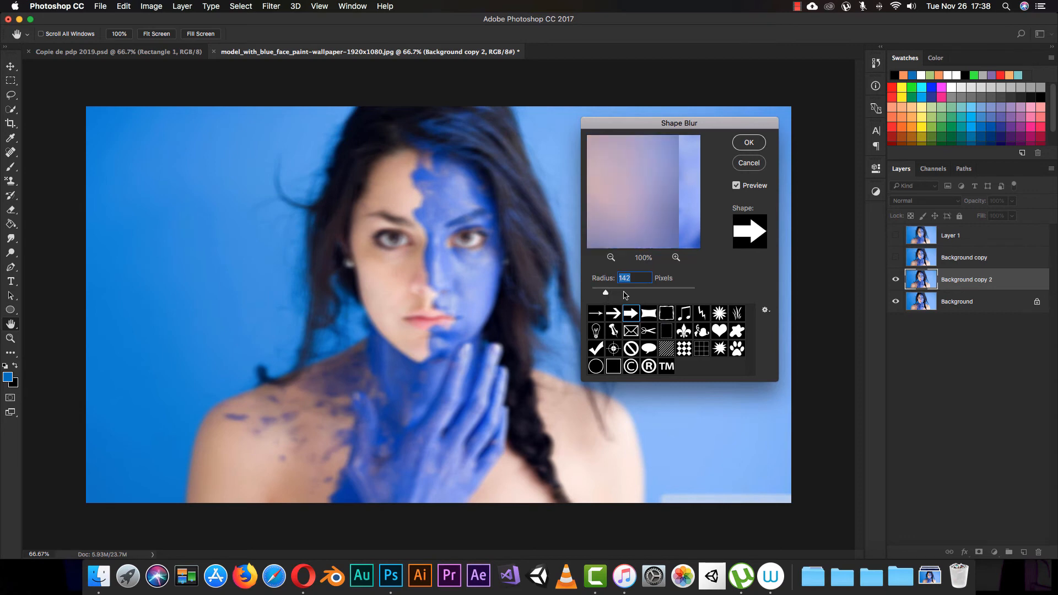
left_click_drag(606, 293, 562, 230)
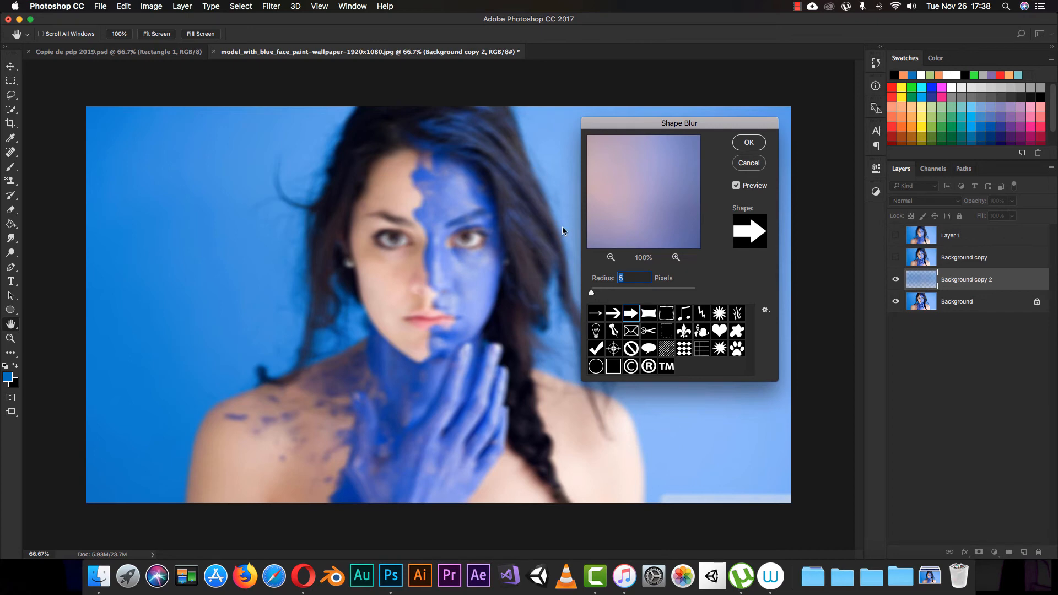
left_click_drag(591, 294, 600, 296)
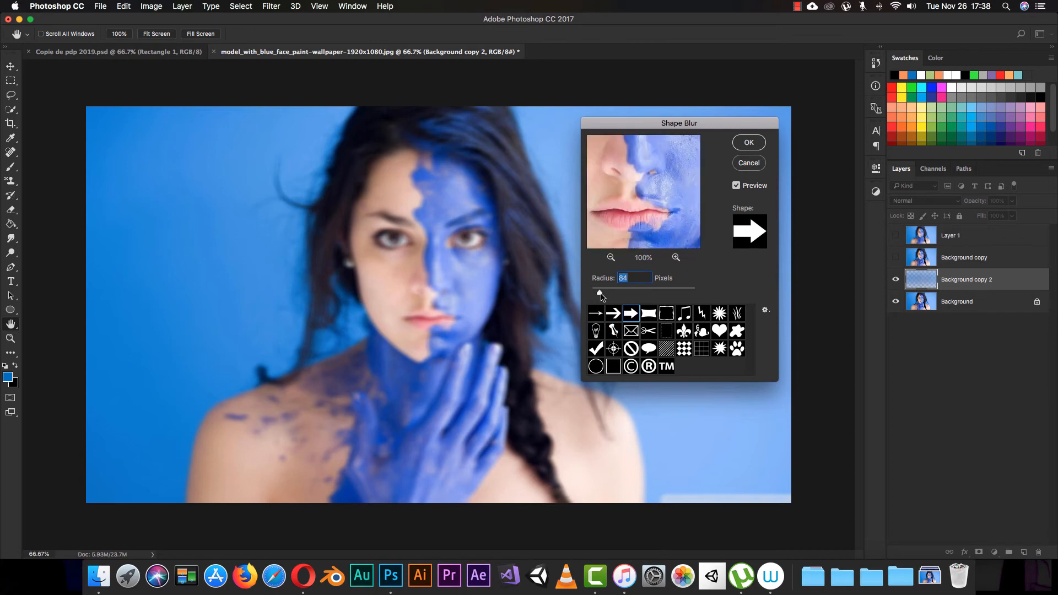
left_click(747, 146)
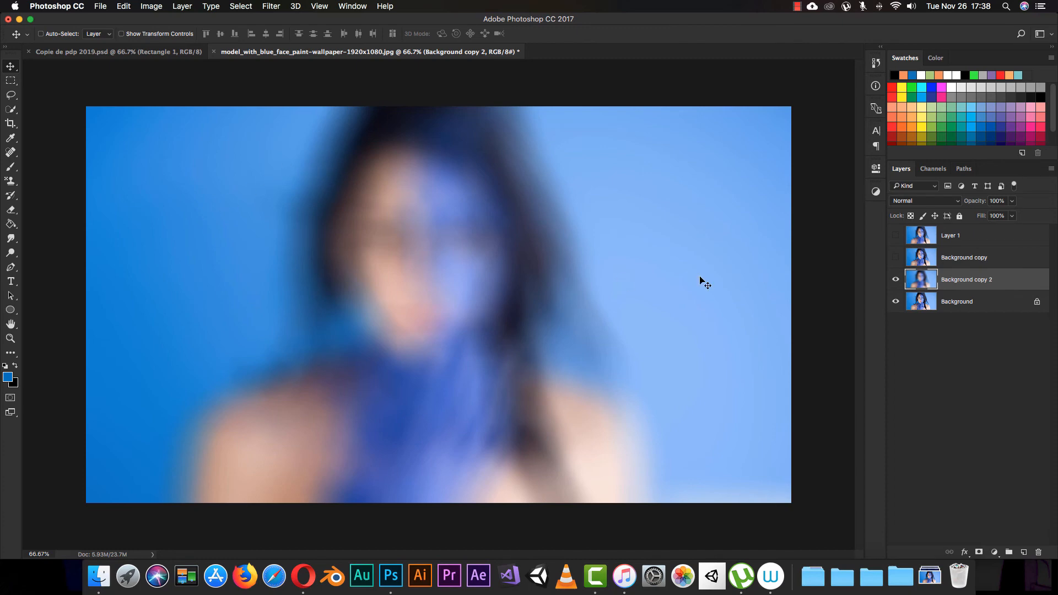
left_click(895, 280)
left_click(895, 279)
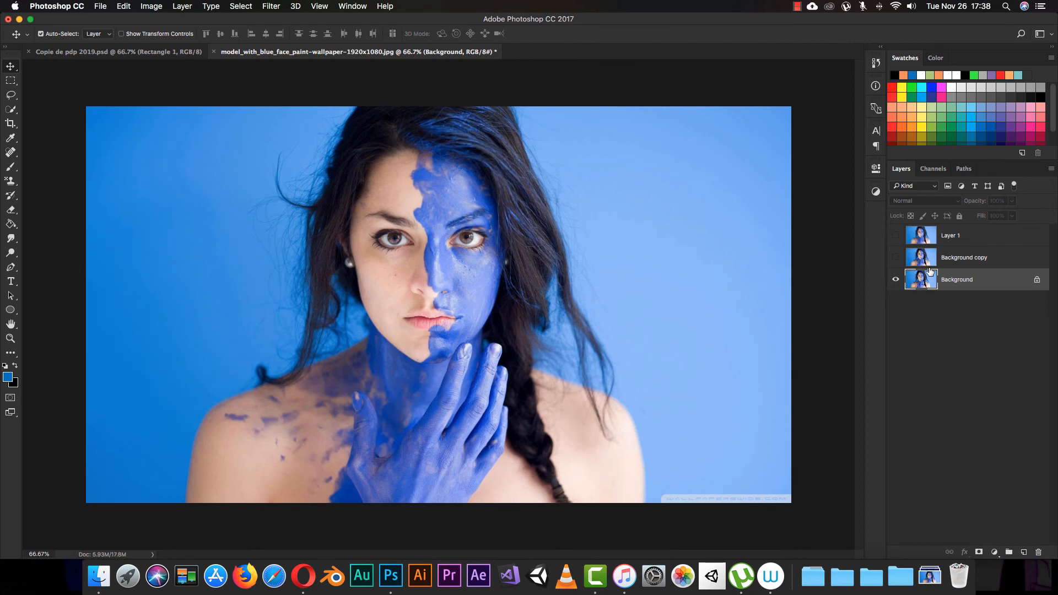
Duplicate the Background again and start a Smart Blur on the copy, moving the dialog away from the face
key("super+j")
left_click(271, 6)
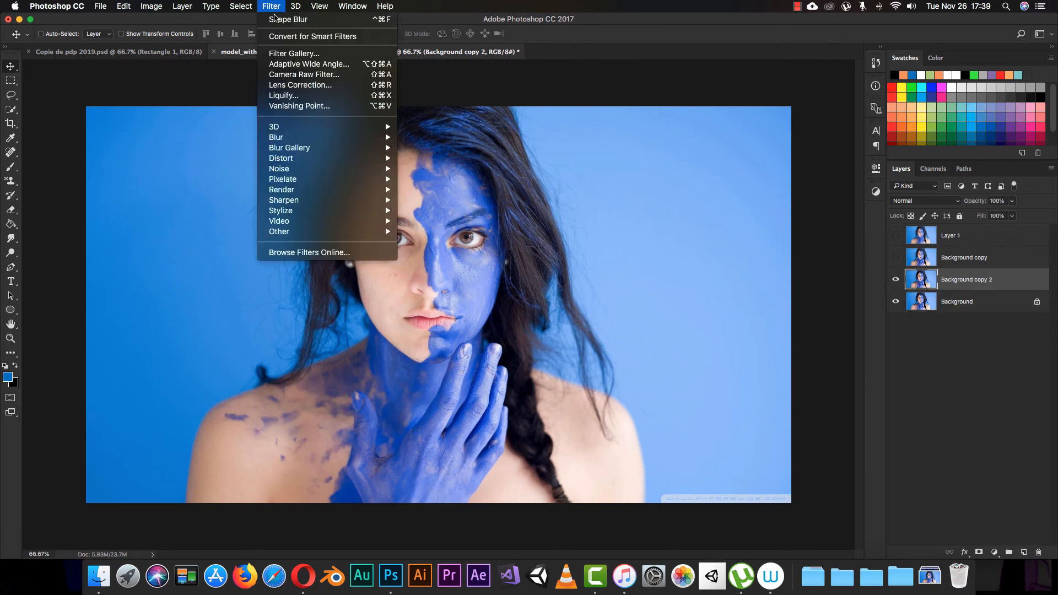
mouse_move(368, 141)
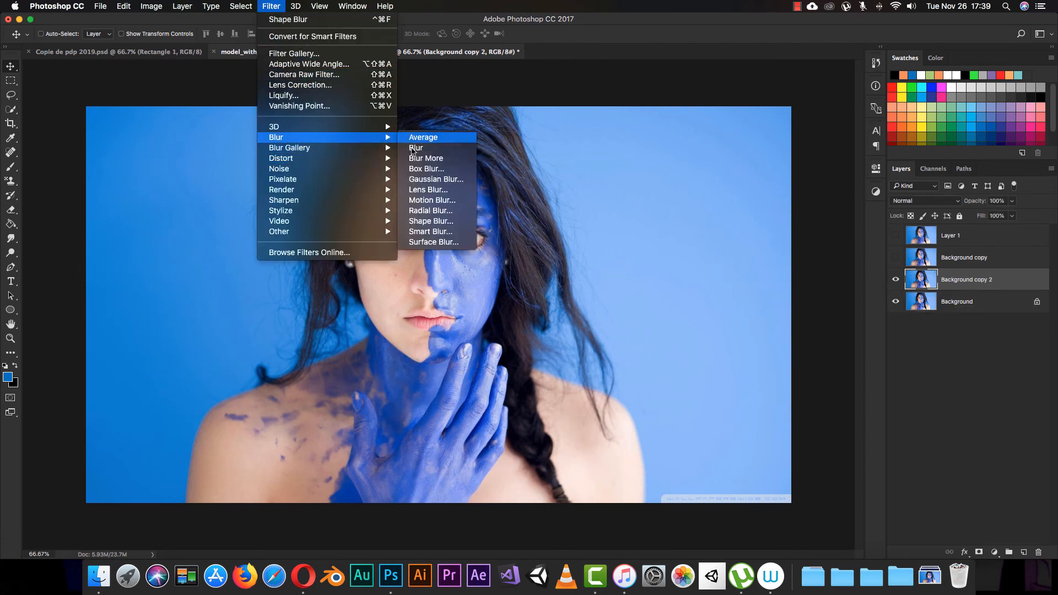
left_click(437, 231)
left_click_drag(531, 111, 723, 117)
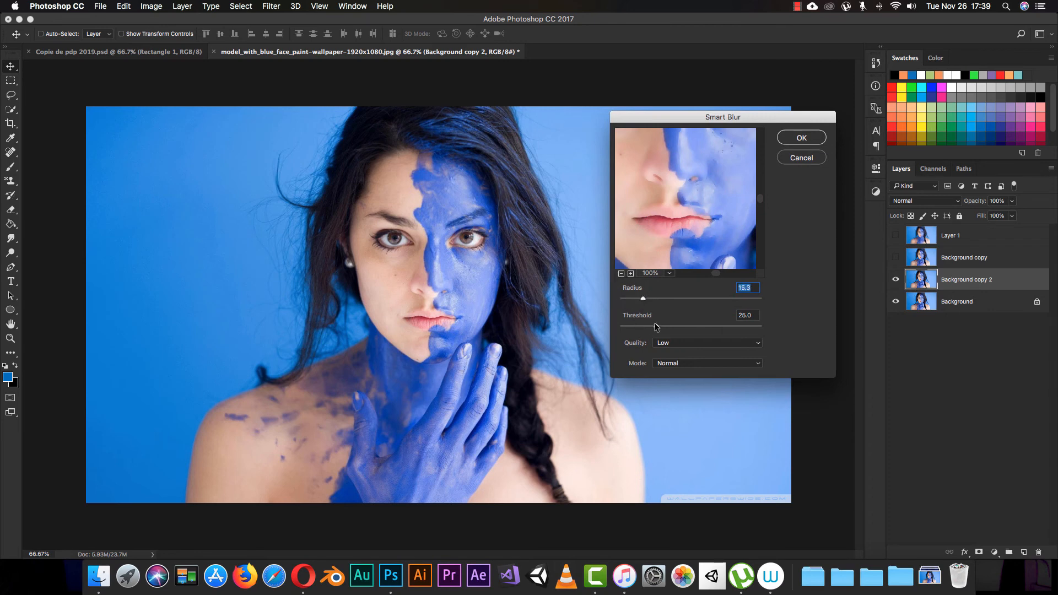
Apply the Smart Blur with a radius of 15.3, a threshold of 30.2 and Low quality
left_click_drag(655, 326, 648, 330)
left_click(716, 343)
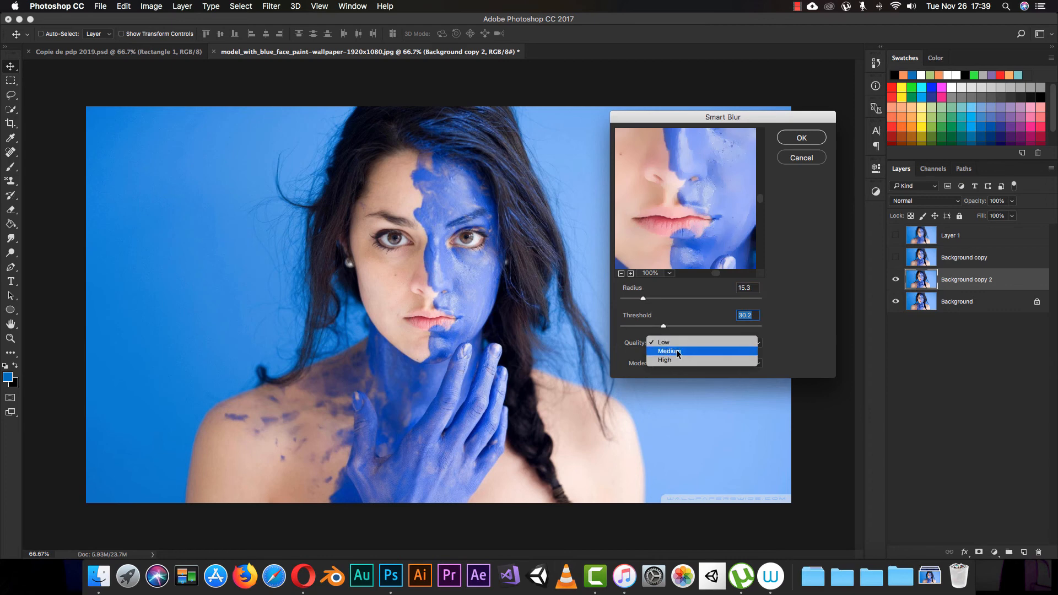
left_click(676, 345)
left_click(802, 136)
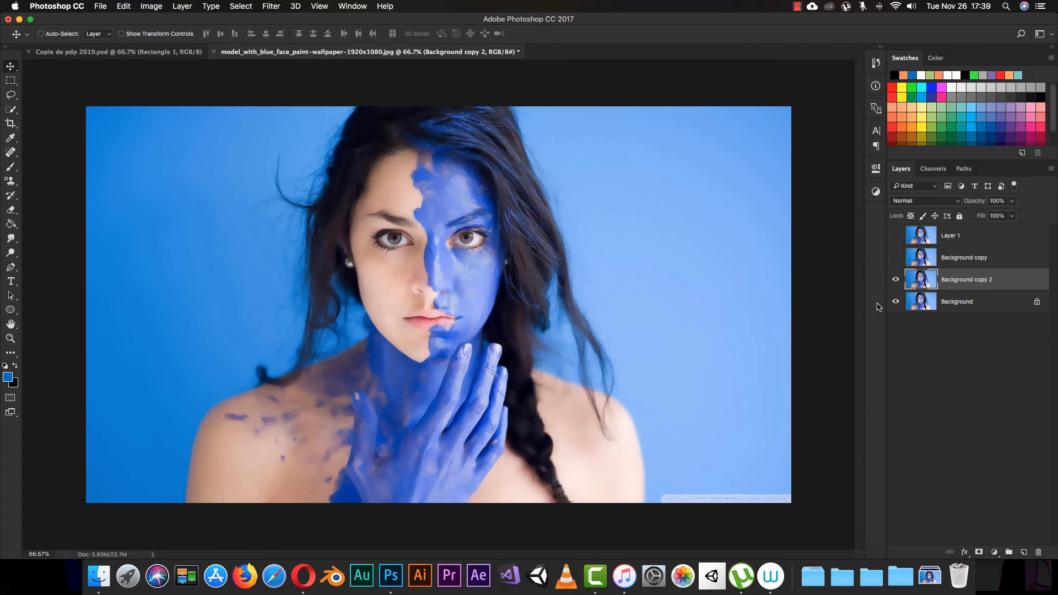
Compare the smart-blurred copy with the original by repeatedly hiding and showing Background copy 2
left_click(896, 280)
left_click(896, 285)
left_click(893, 282)
left_click(895, 279)
left_click(895, 279)
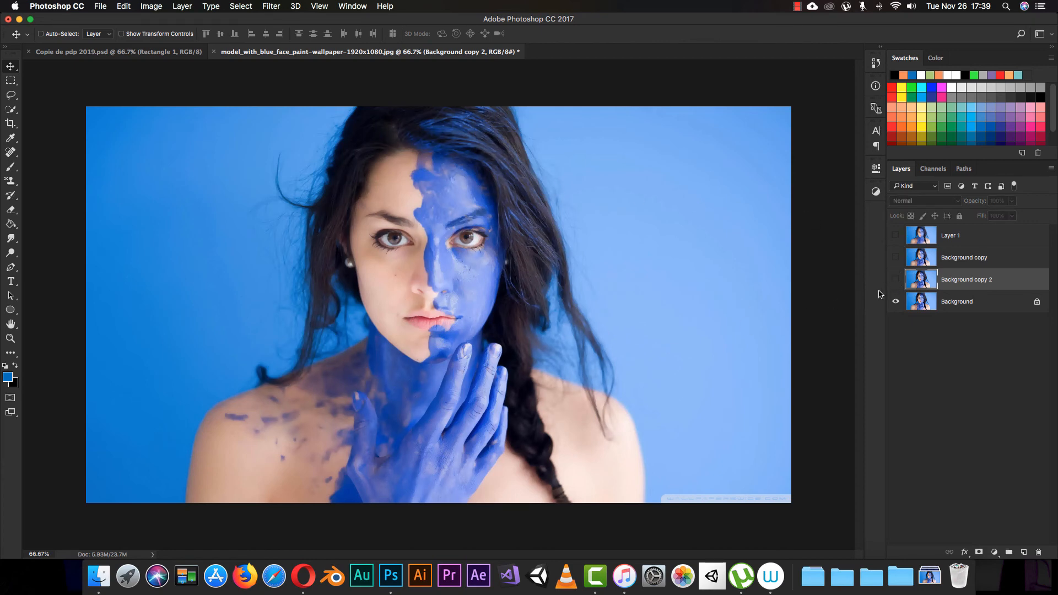
left_click(895, 280)
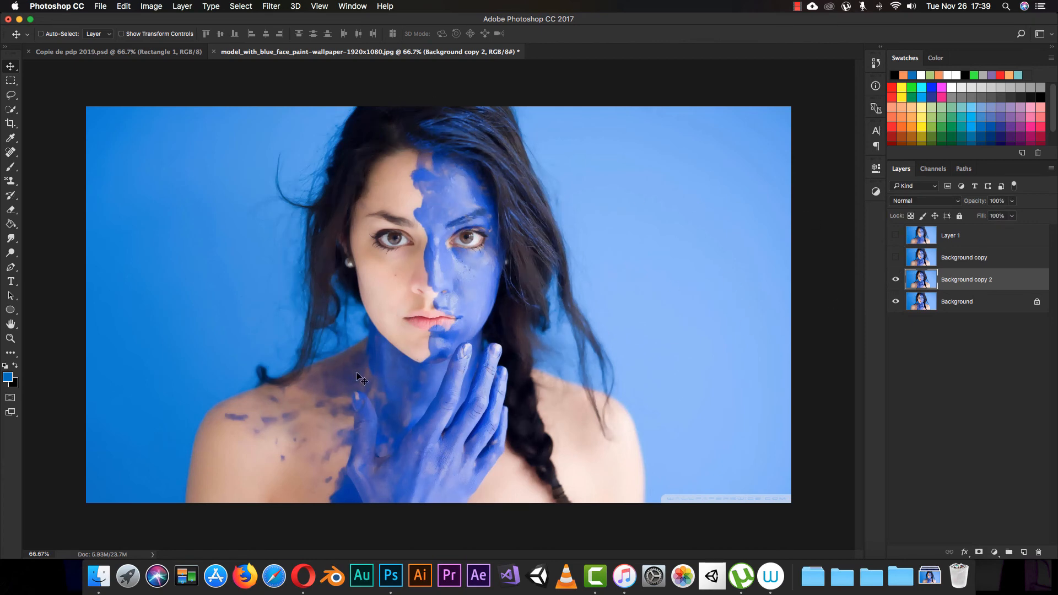
Replace the smart-blurred copy with a fresh Background duplicate and start a Surface Blur on it, keeping the dialog clear of the face
key("Delete")
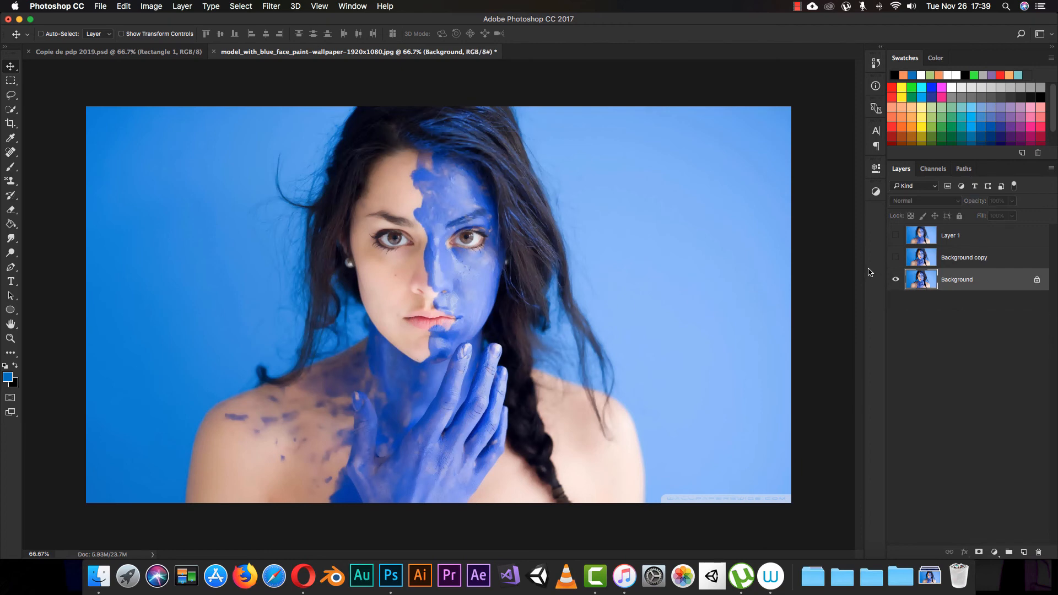
key("super+j")
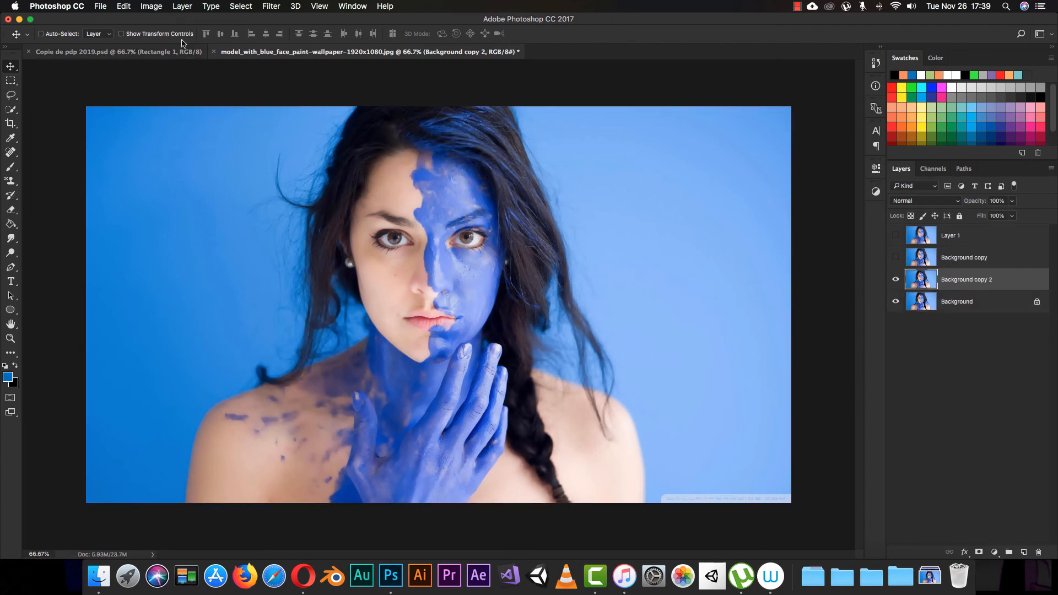
left_click(271, 6)
mouse_move(320, 142)
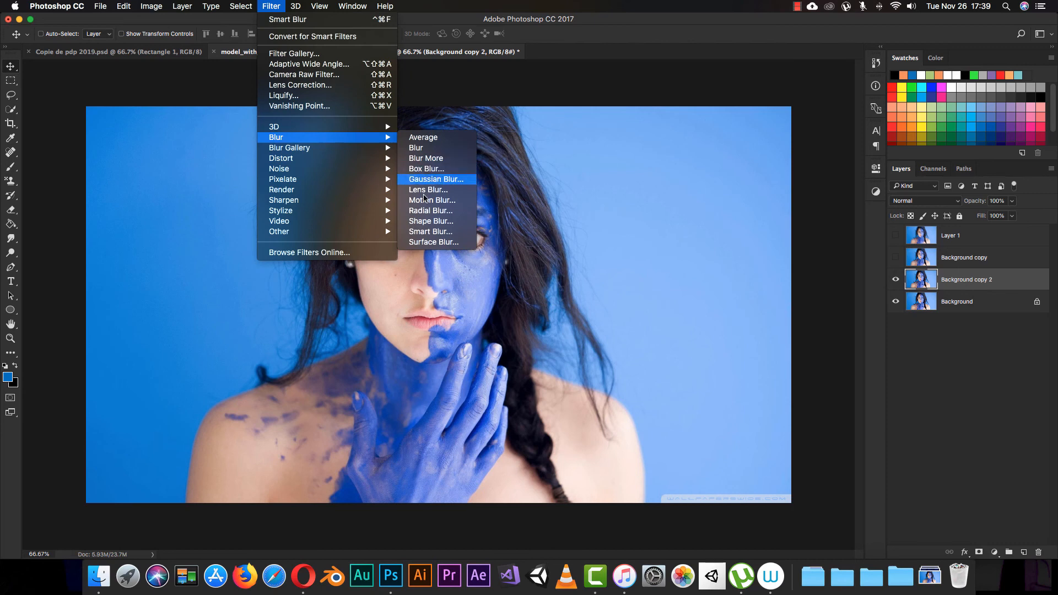
left_click(440, 243)
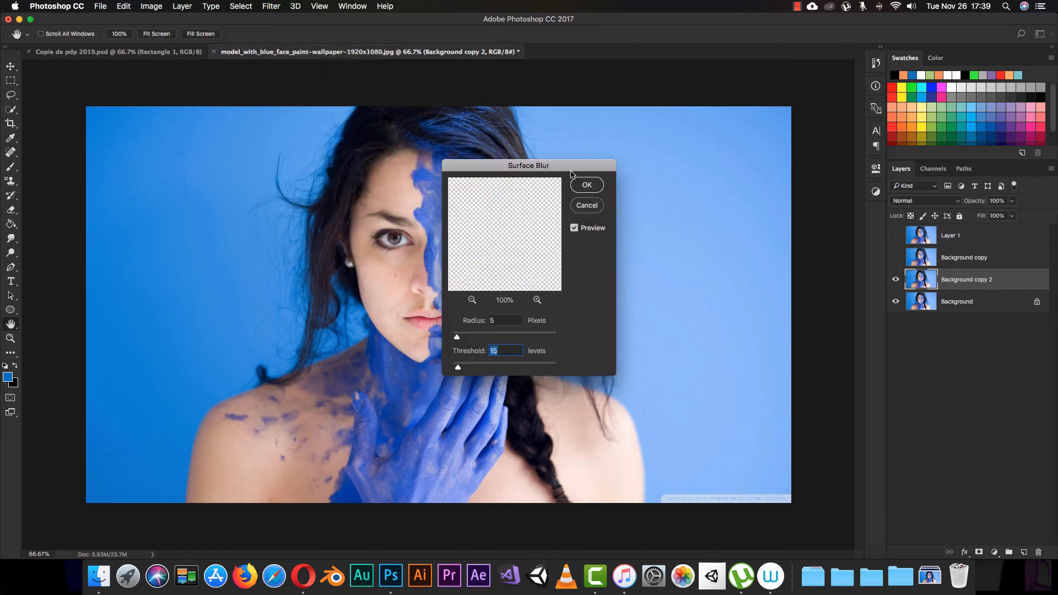
left_click_drag(547, 171, 702, 140)
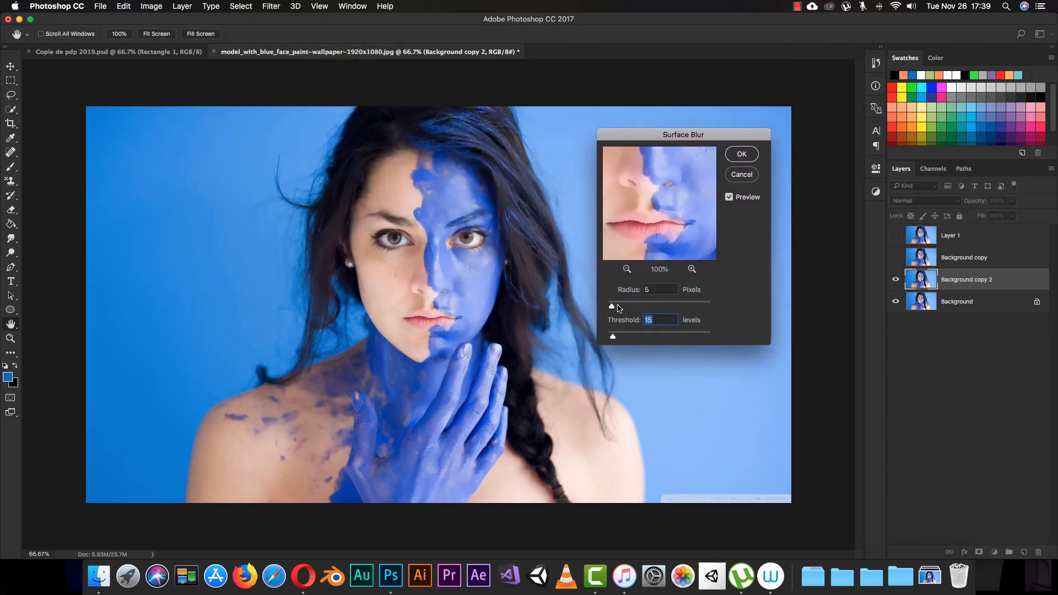
Apply the Surface Blur with a 26-pixel radius and a threshold of 15, and compare it with the original
left_click_drag(618, 307, 613, 346)
left_click_drag(628, 306, 633, 306)
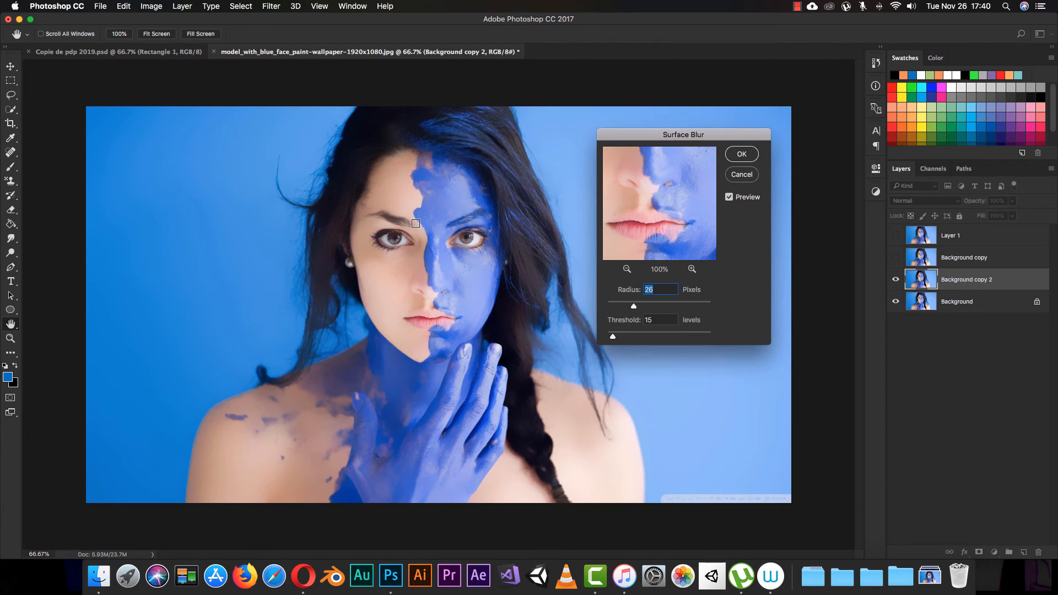
left_click(740, 156)
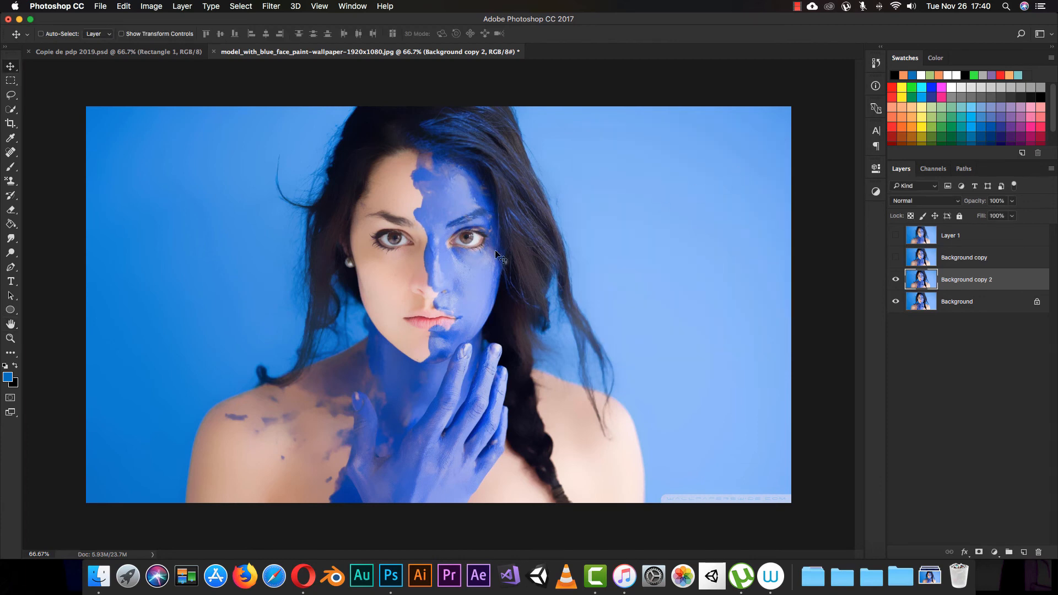
left_click(895, 280)
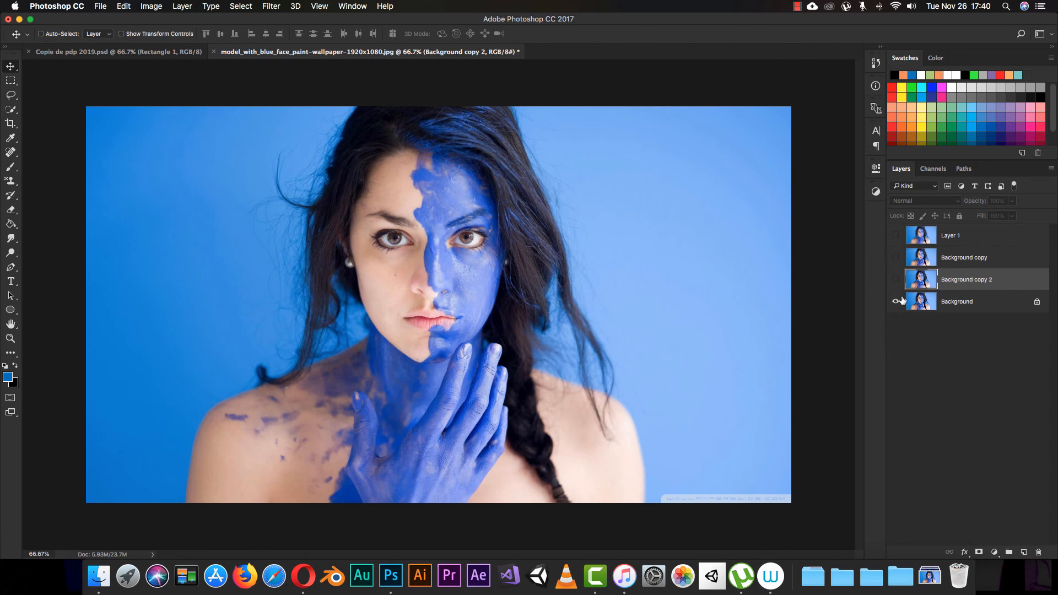
left_click(895, 280)
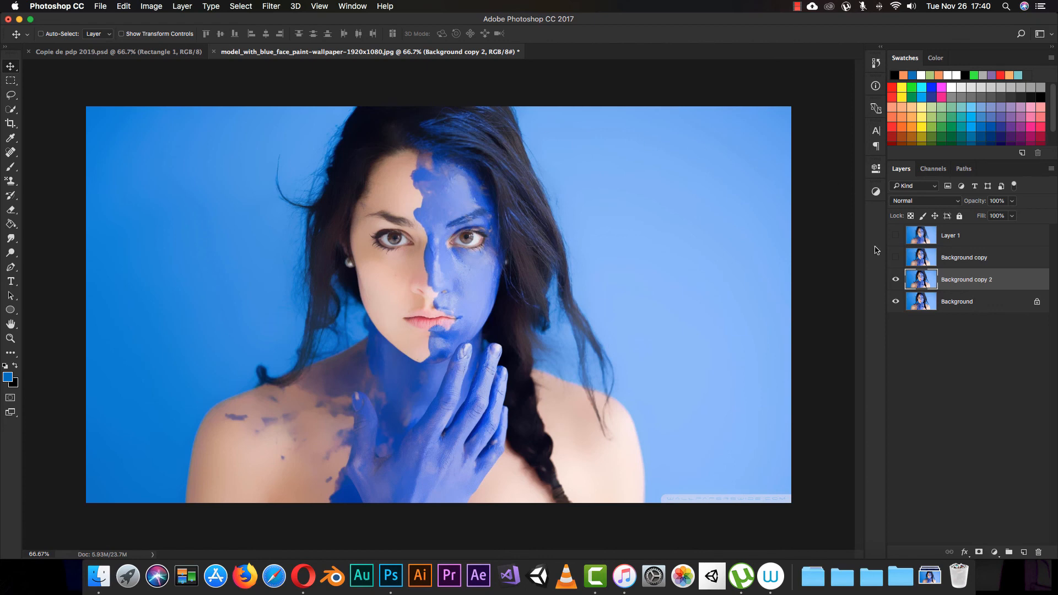
left_click(895, 281)
left_click(895, 281)
Delete the surface-blurred layer and the zoom-blurred Background copy
key("Delete")
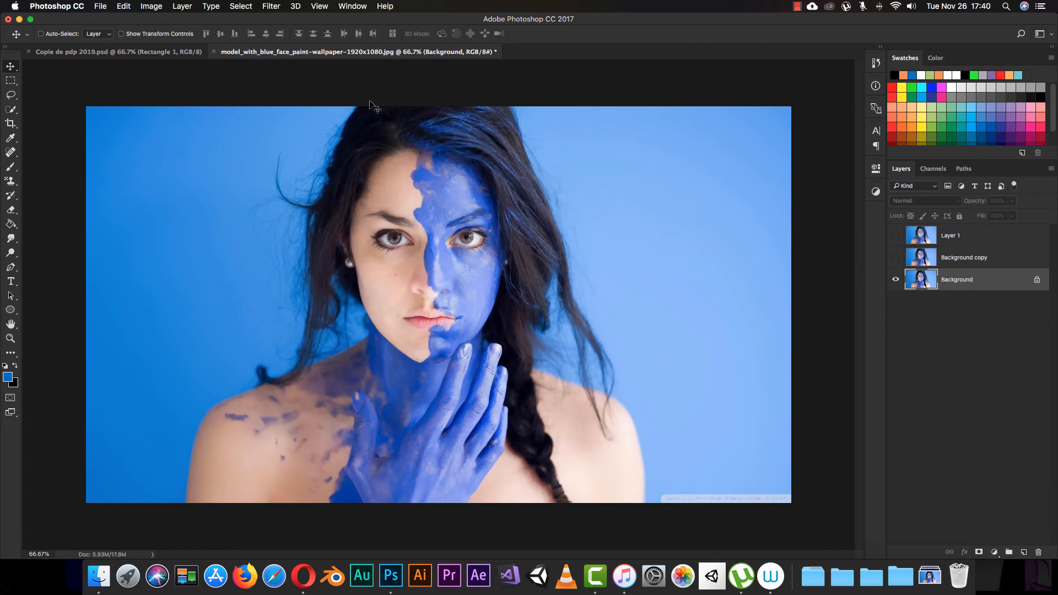
left_click(893, 259)
left_click(942, 263)
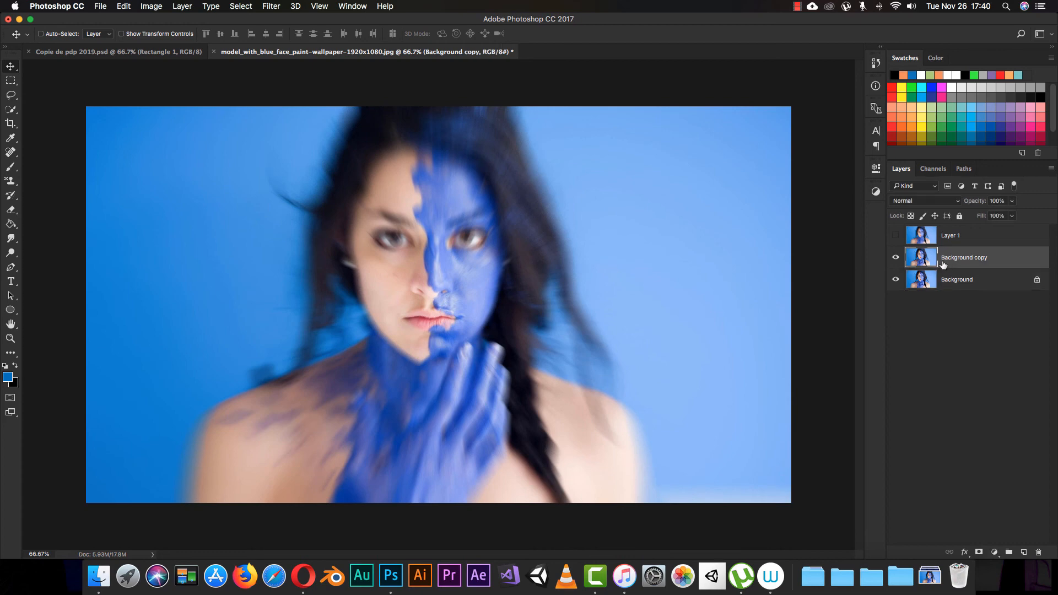
key("Delete")
Show the motion-blurred Layer 1 and add a white layer mask to it
left_click(895, 235)
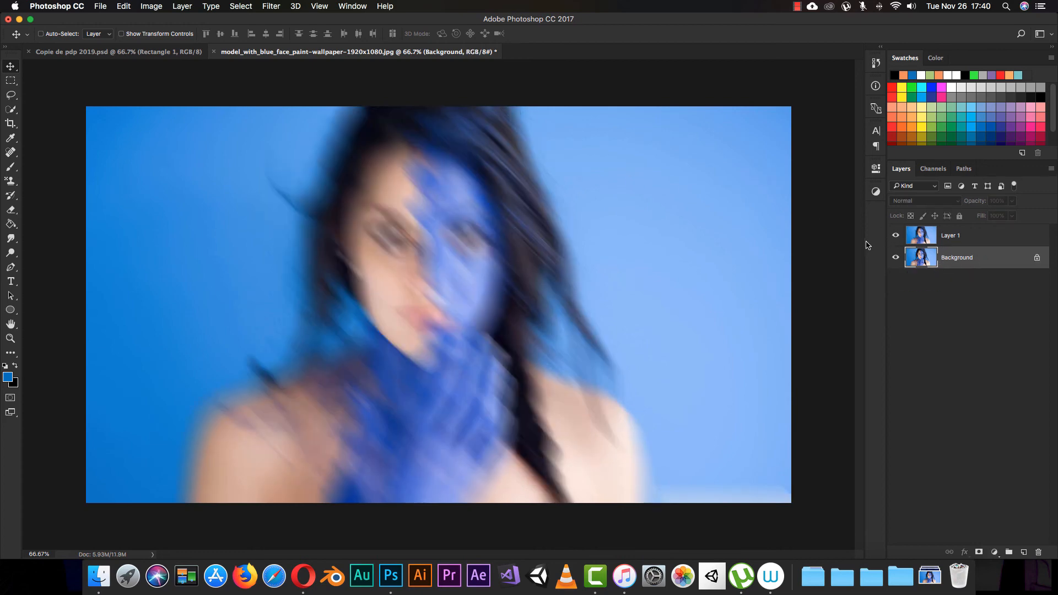
left_click(942, 240)
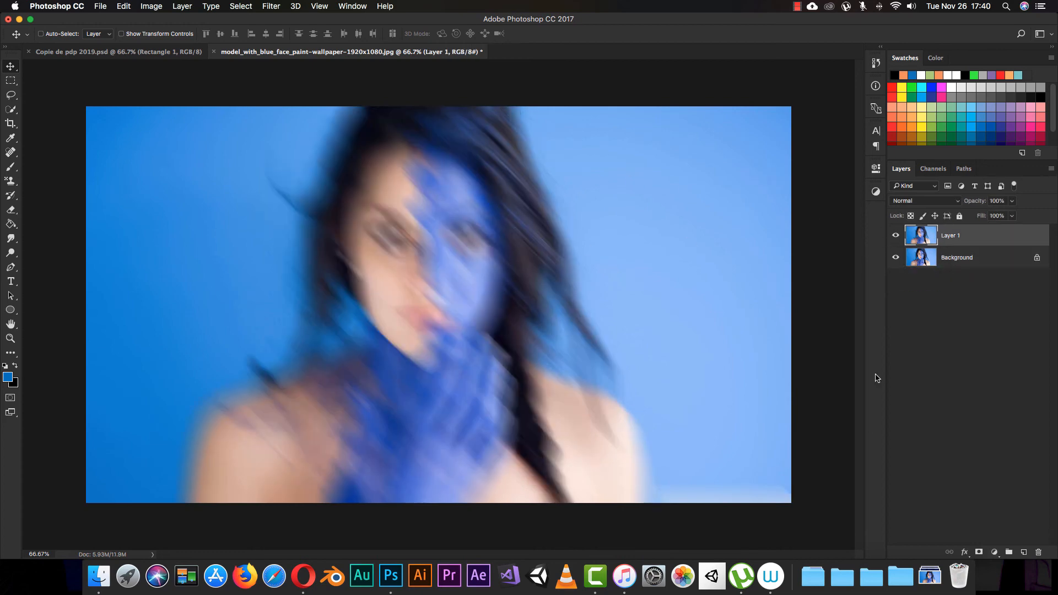
left_click(979, 552)
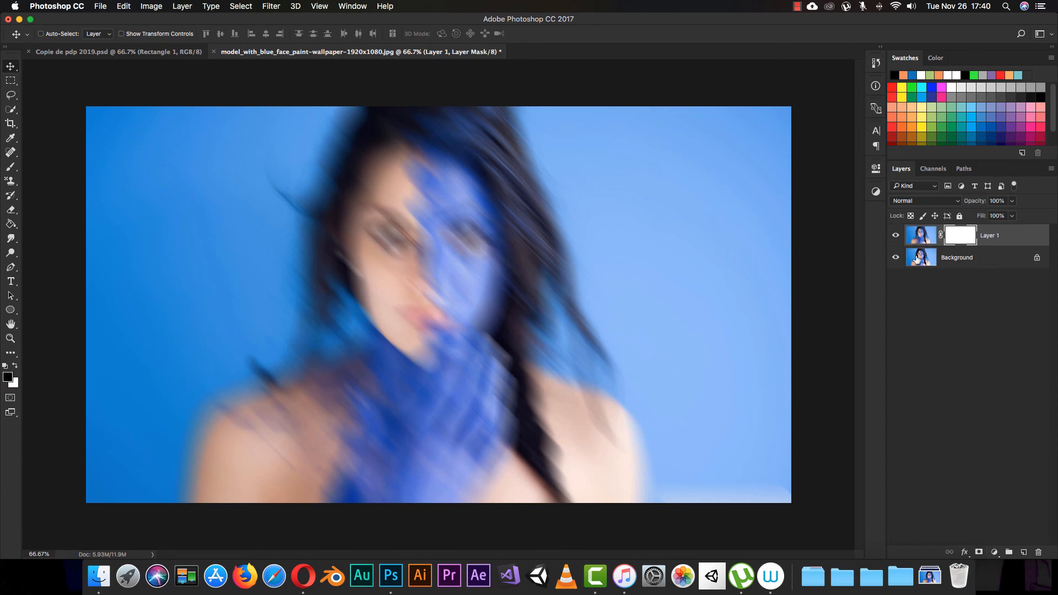
Choose the rough textured 60-pixel brush tip for painting on Layer 1's mask
key("b")
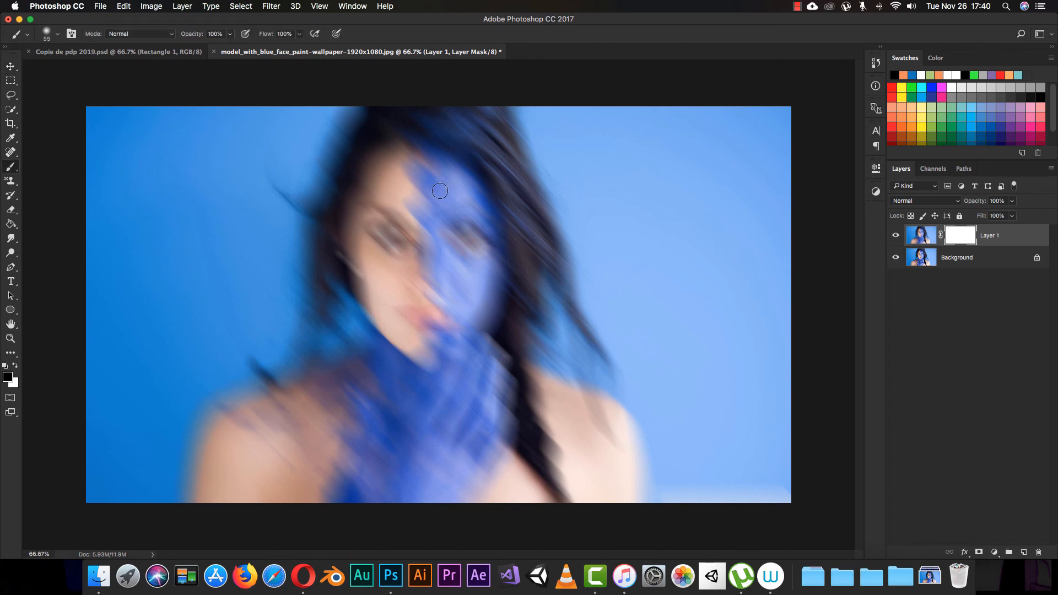
right_click(400, 286)
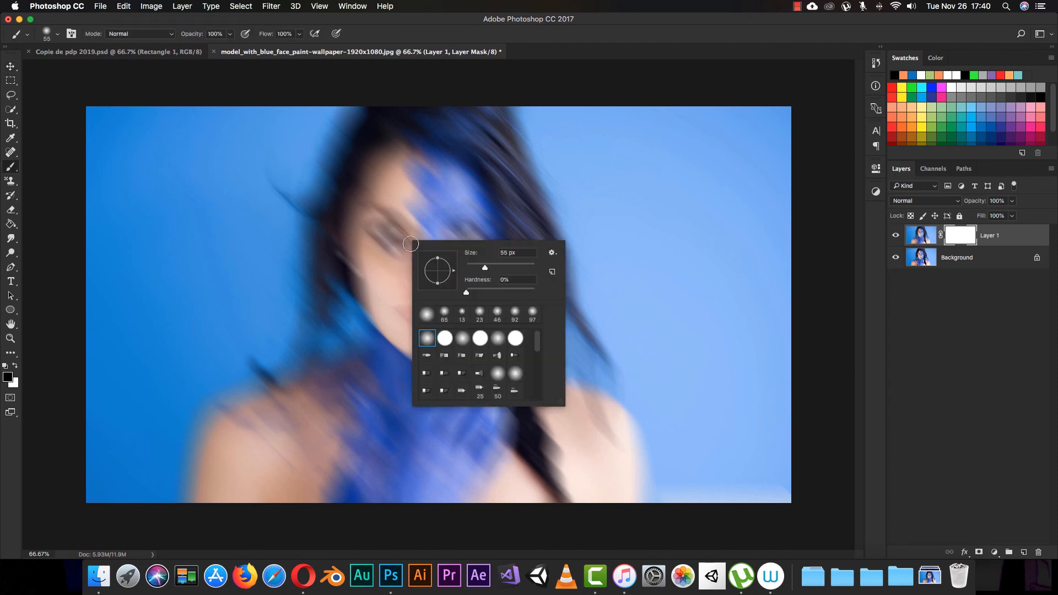
left_click_drag(488, 268, 544, 346)
left_click_drag(503, 266, 487, 268)
left_click_drag(538, 342, 537, 375)
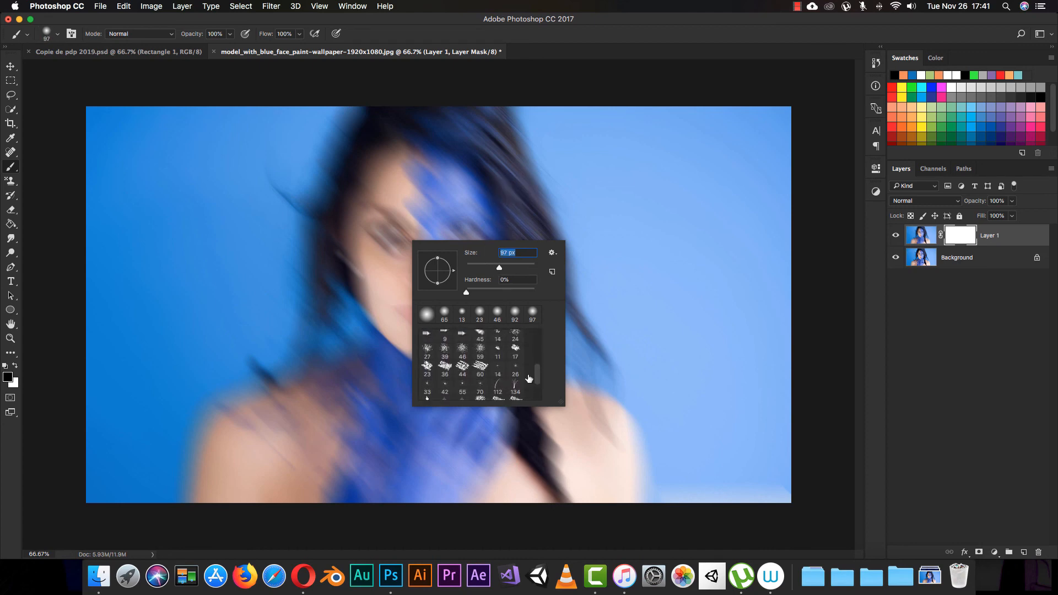
left_click(478, 370)
left_click(565, 170)
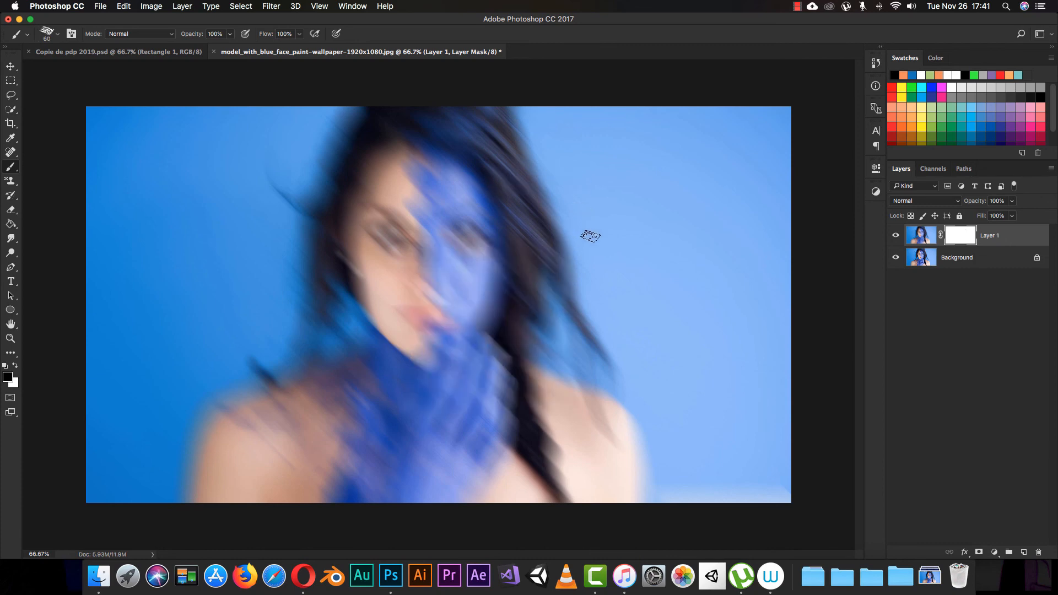
Paint a black test stroke on the mask over the hair beside the blue side of the face, and enlarge the brush to 175 px
left_click_drag(556, 224, 545, 212)
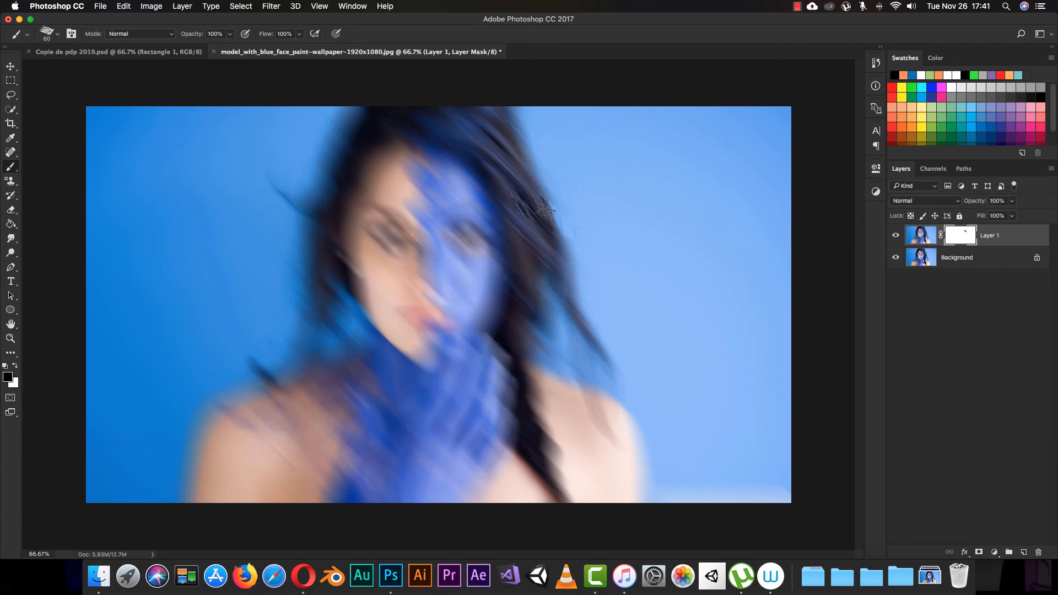
right_click(471, 269)
left_click(562, 289)
type("175")
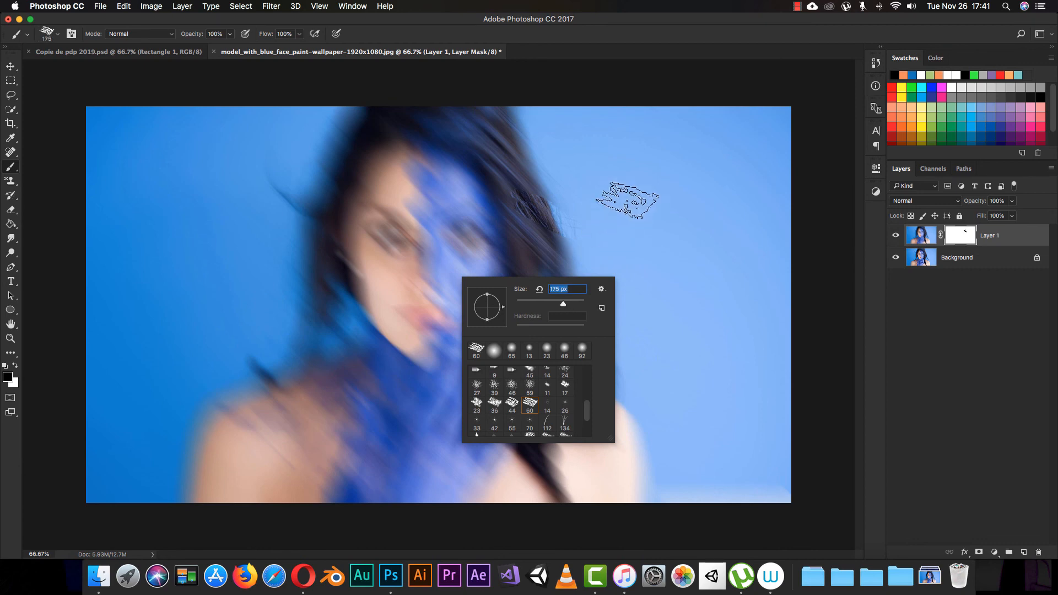
key("Return")
Paint white over the test stroke on the mask to restore the blur there, and return the foreground colour to black
key("x")
mouse_move(619, 217)
left_mouse_down()
mouse_move(565, 210)
mouse_move(558, 241)
mouse_move(578, 198)
left_mouse_up()
key("x")
Paint diagonal black strokes on Layer 1's mask over the face, hair, hand and shoulders to reveal the sharp Background in streaks
left_click_drag(566, 333, 570, 356)
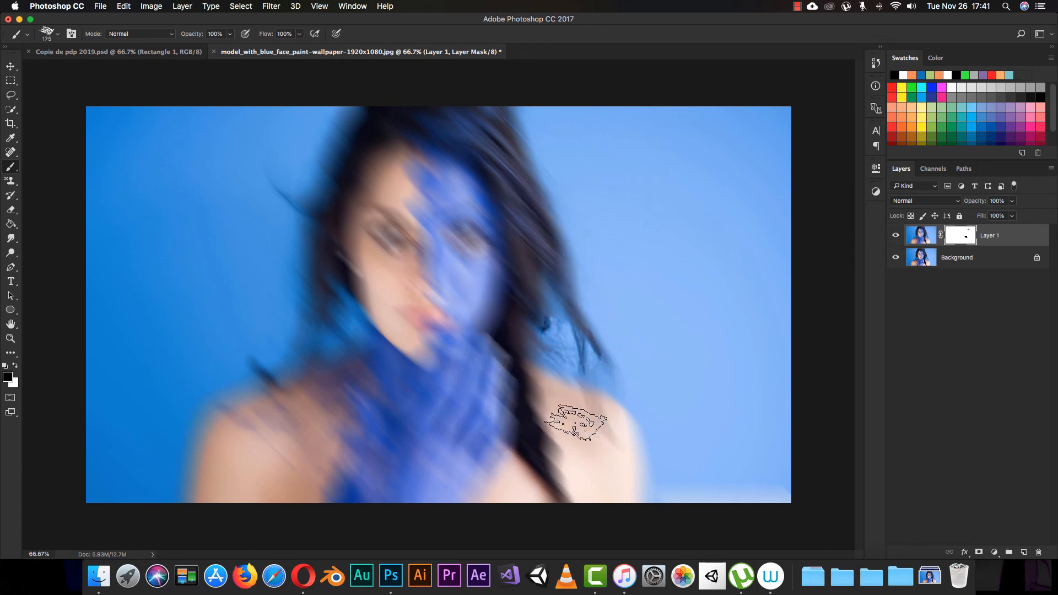
left_click_drag(501, 378, 594, 429)
left_click_drag(326, 325, 358, 354)
left_click_drag(280, 372, 322, 397)
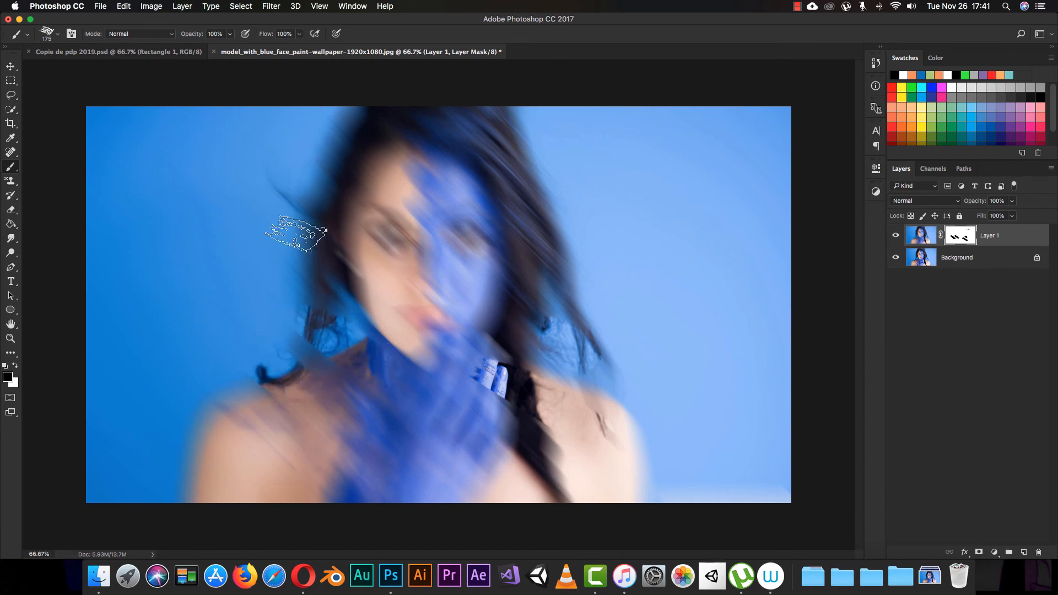
left_click_drag(329, 178, 398, 245)
left_click_drag(231, 194, 414, 327)
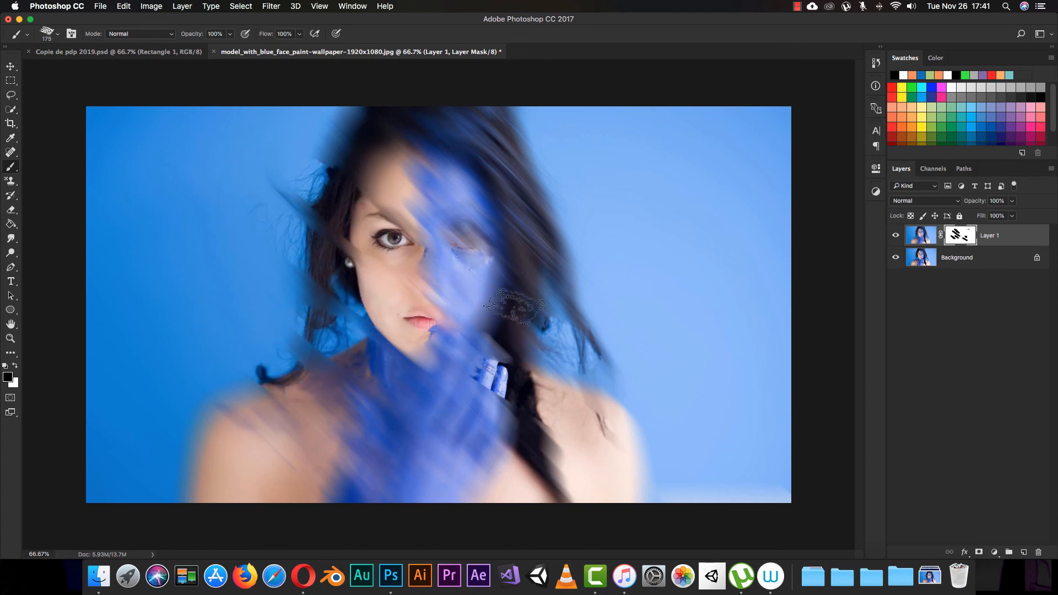
left_click_drag(477, 261, 568, 336)
mouse_move(409, 175)
left_mouse_down()
mouse_move(452, 297)
mouse_move(490, 358)
left_mouse_up()
left_click_drag(424, 385, 501, 446)
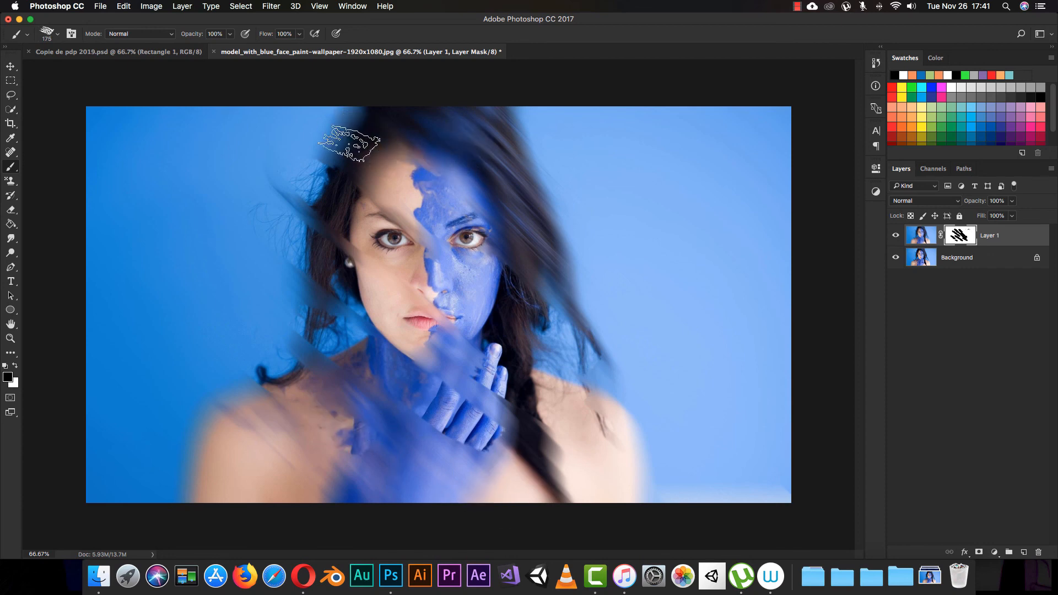
Switch to the Move tool and compare the masked motion blur with the original by hiding and reshowing Layer 1
key("v")
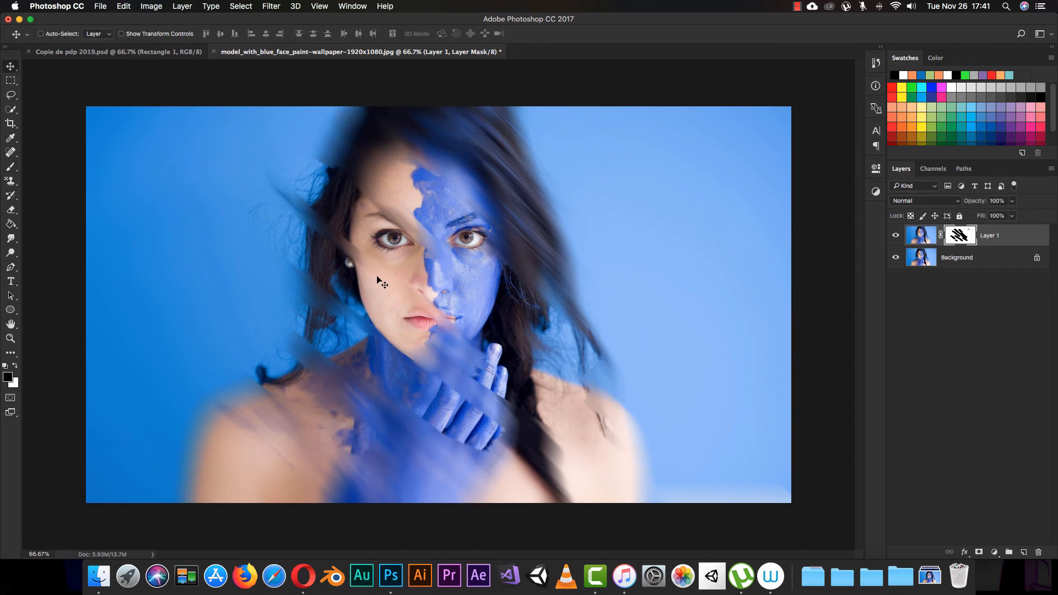
left_click(895, 235)
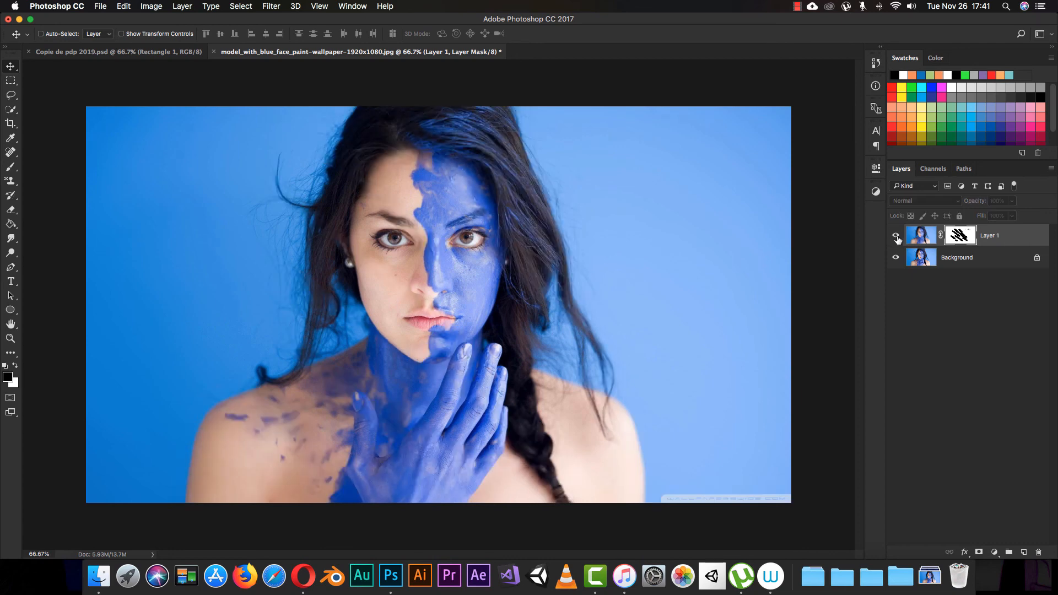
left_click(895, 235)
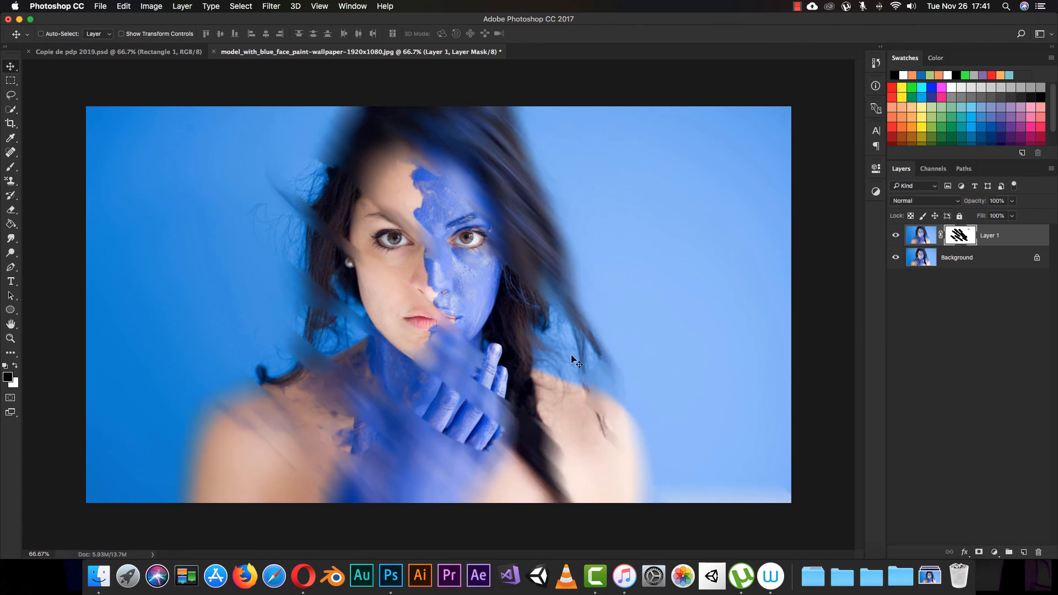